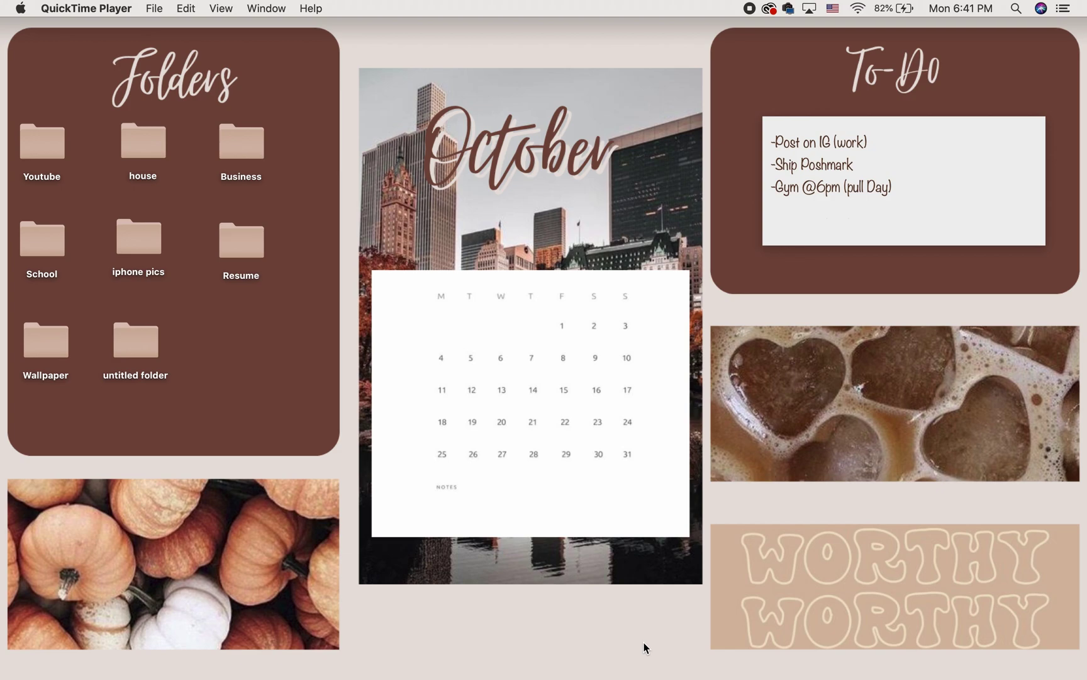
- Add the line "-Coffee date @ 3pm" at the end of the to-do sticky note
click(947, 185)
key(Return)
text(-coffee date @ 3pm)
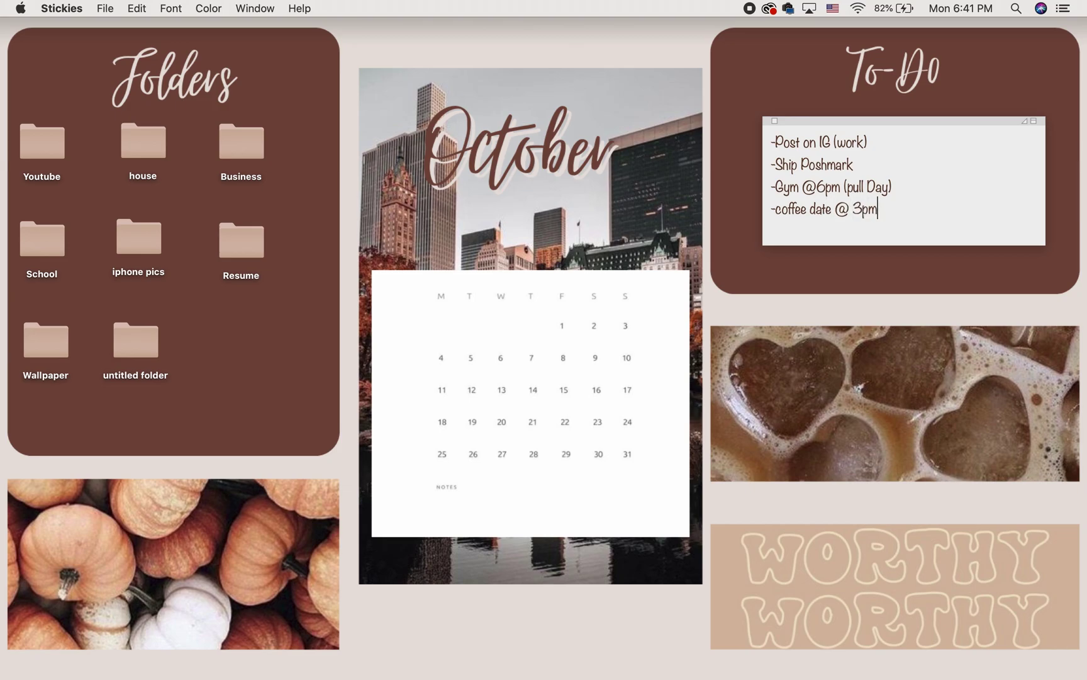
click(782, 210)
key(BackSpace)
text(C)
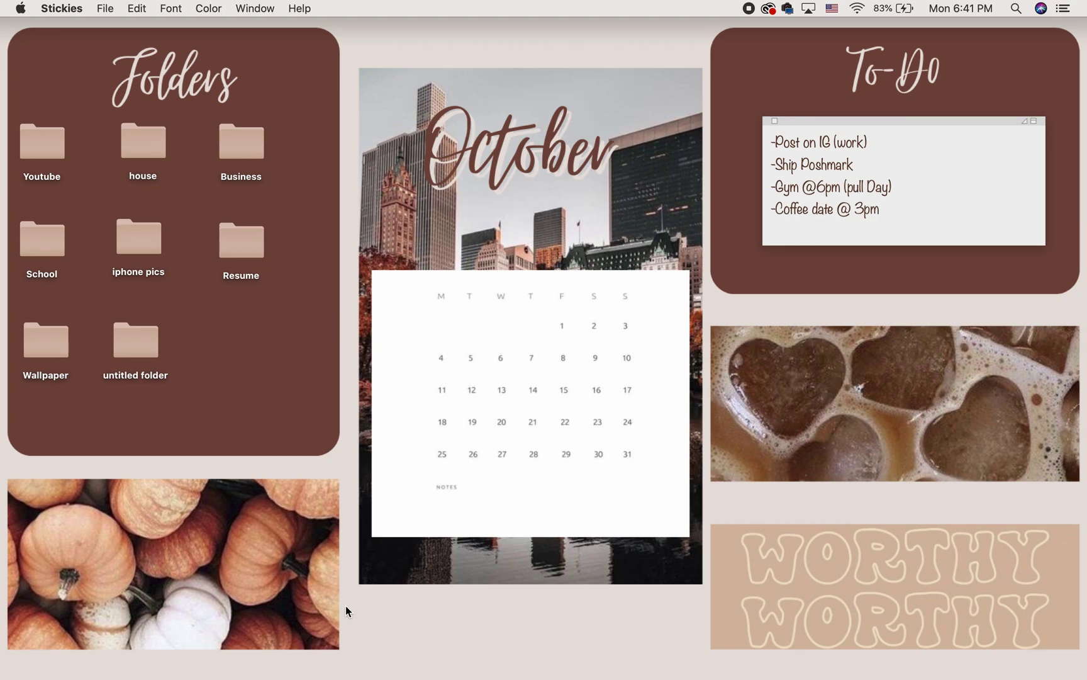
- Switch to Chrome, load canva.com in a new tab and bring up the options for creating a design
mouse_move(245, 676)
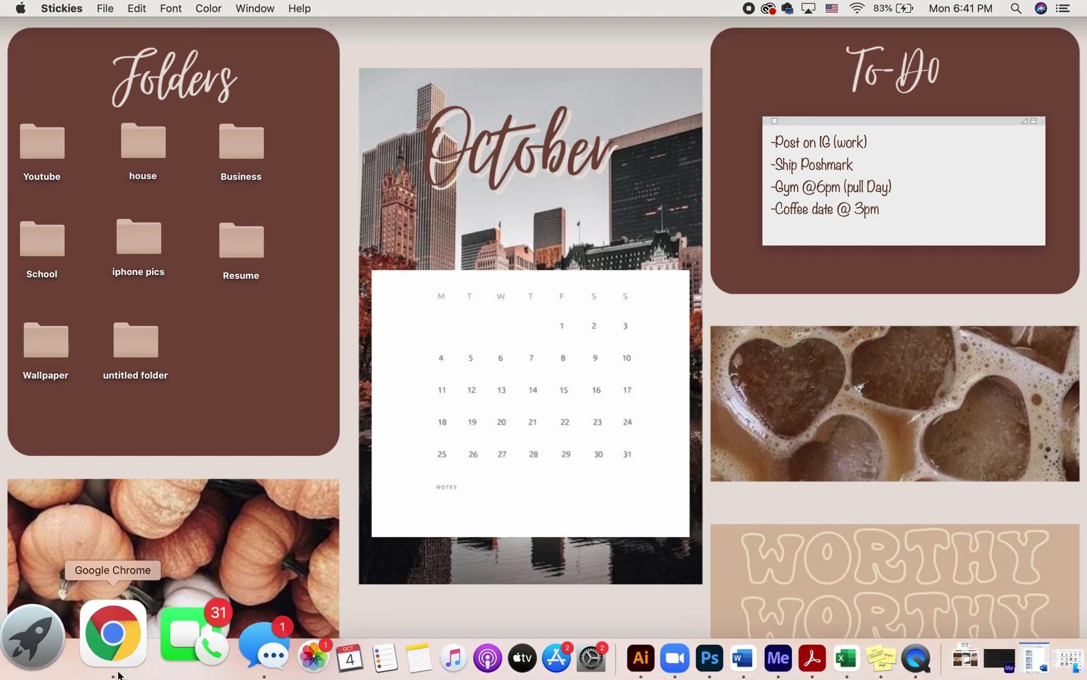
click(117, 672)
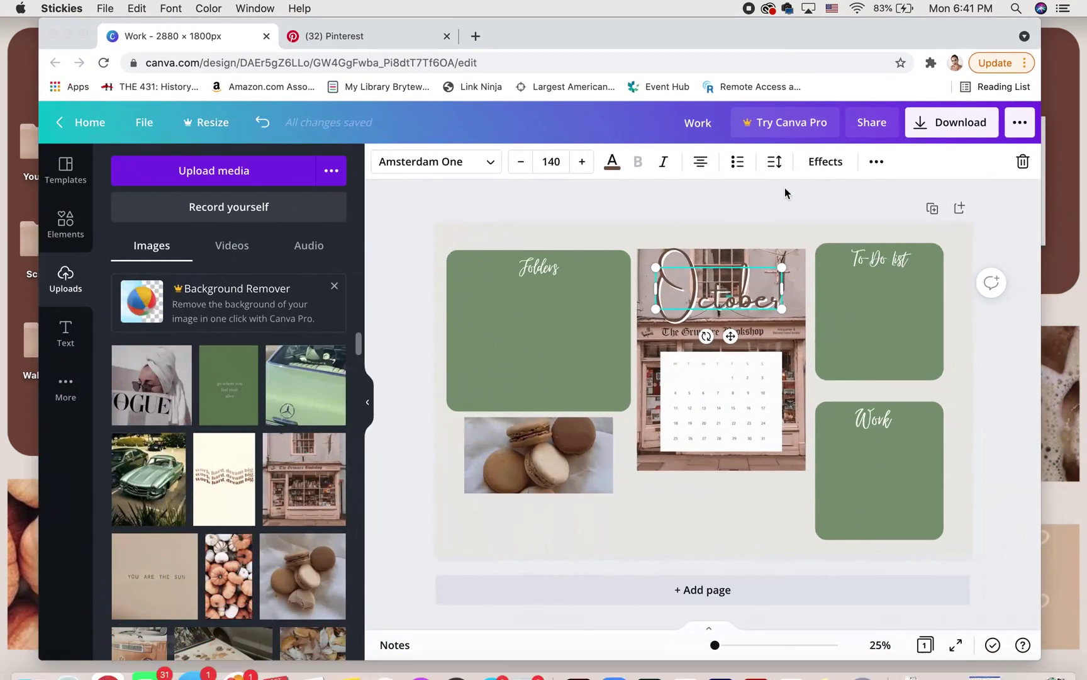
click(475, 36)
text(canva.com)
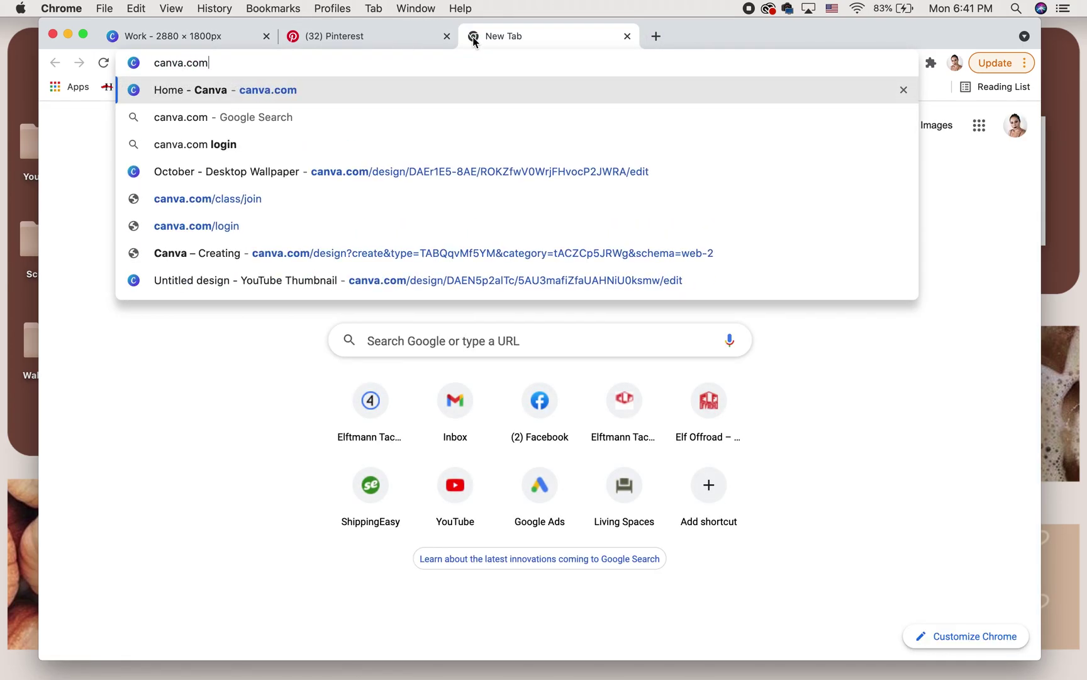
key(Return)
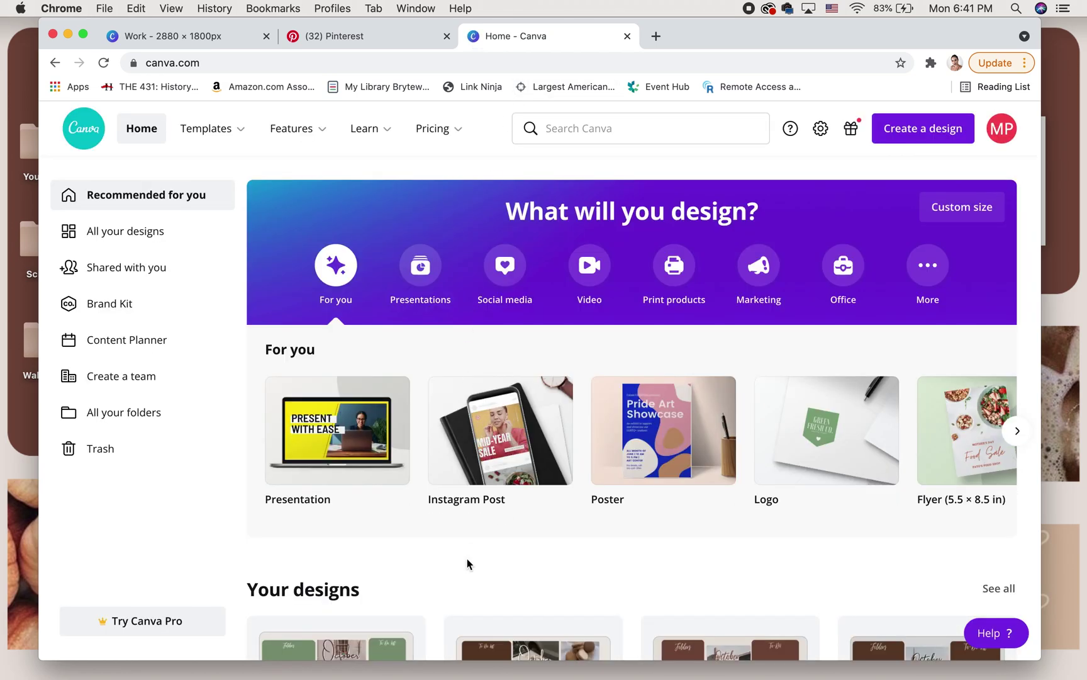
click(934, 139)
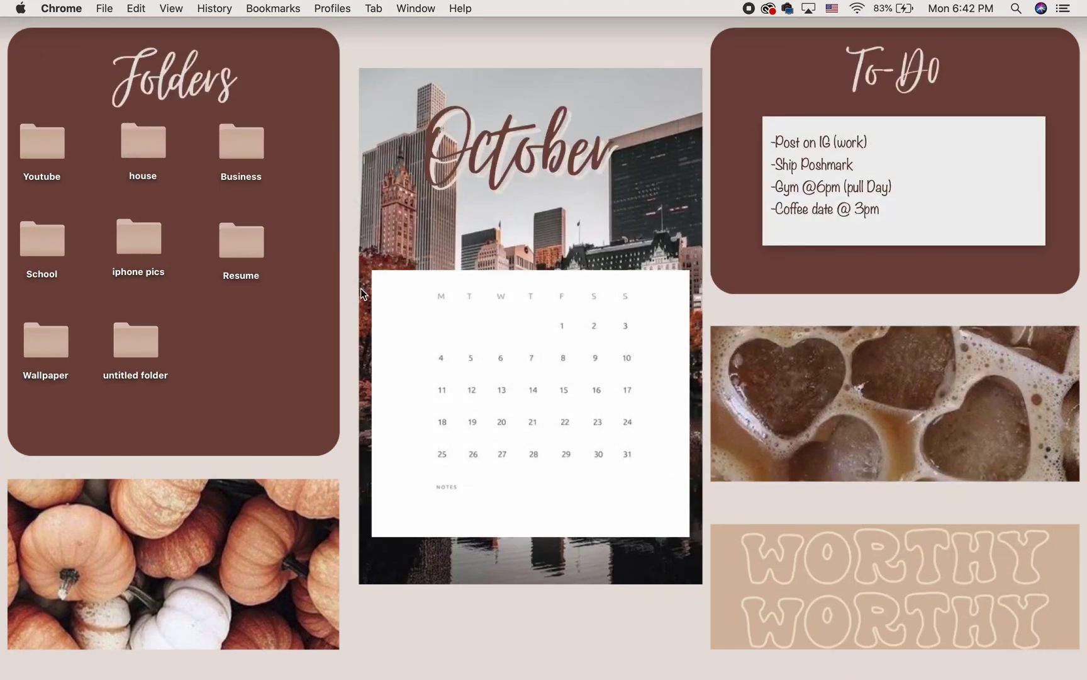
- Capture a screenshot of the entire desktop, place it near the coffee picture and view it briefly in Preview
key(super+shift+3)
drag(1035, 632, 955, 498)
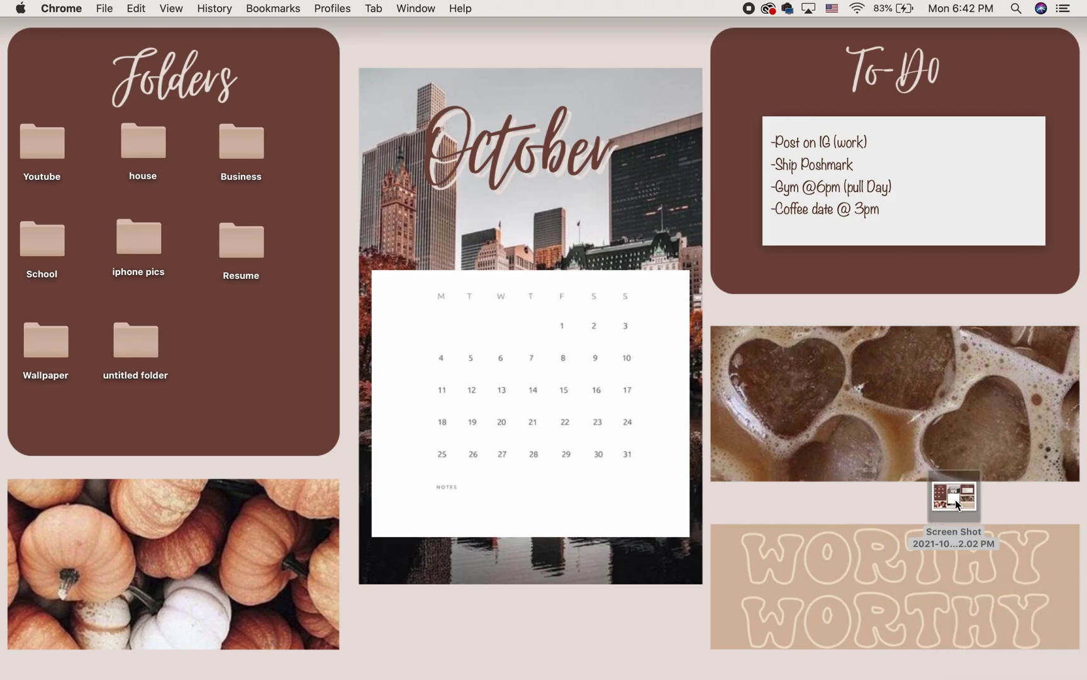
click(955, 500)
double_click(955, 498)
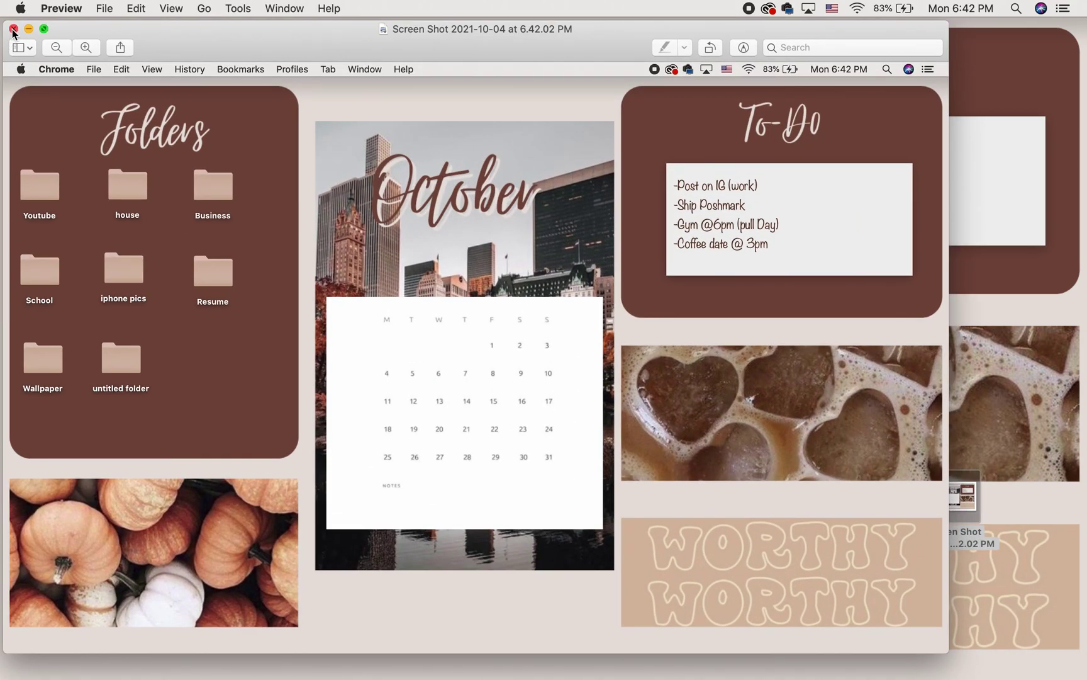
key(super+w)
- Check the screenshot's pixel dimensions in its file information
right_click(952, 502)
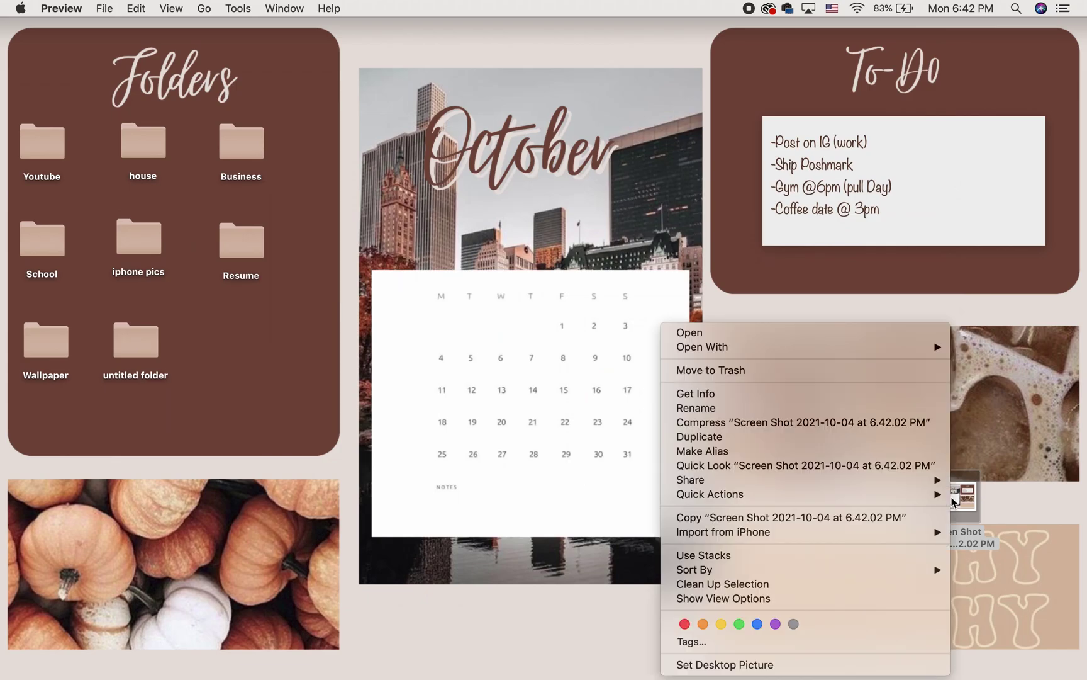
click(844, 393)
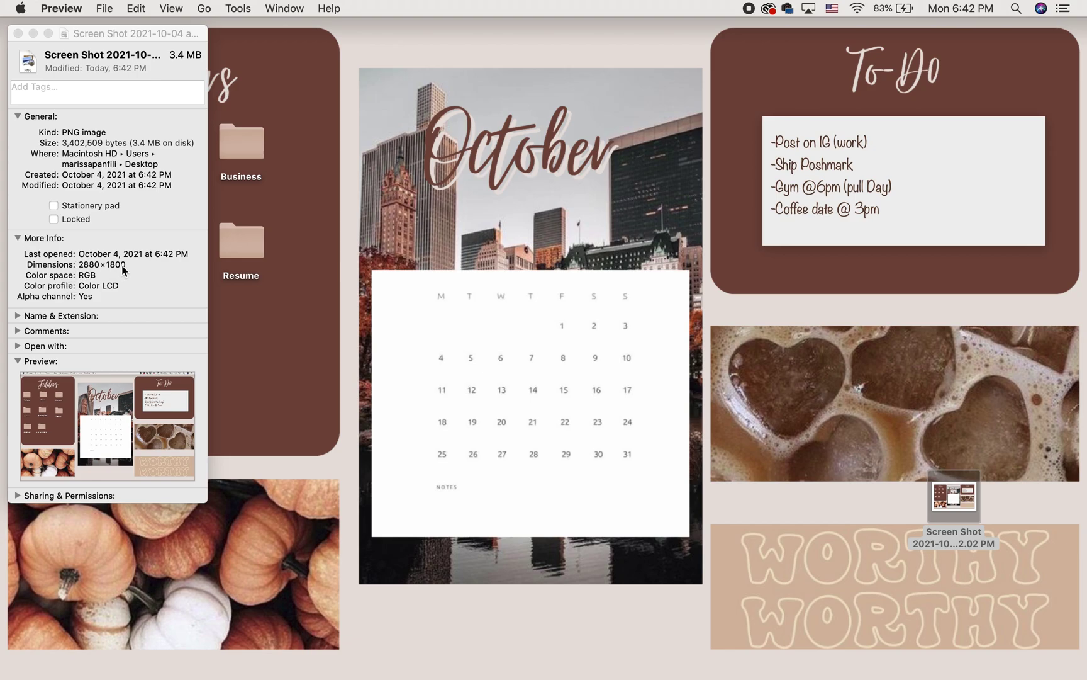
click(79, 271)
double_click(80, 269)
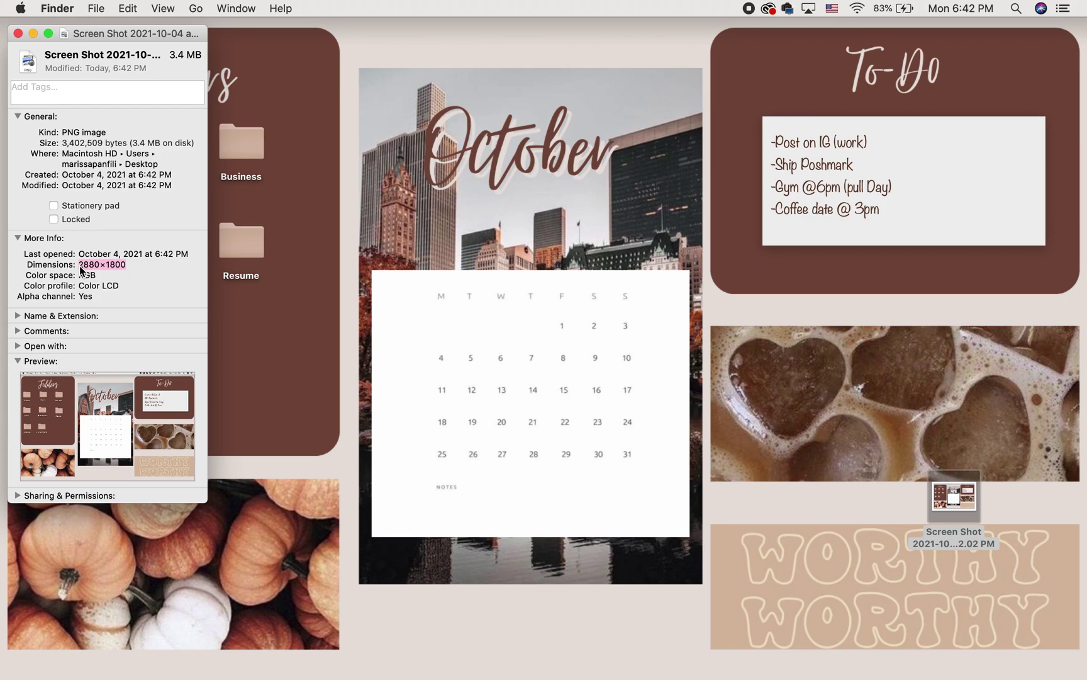
- Switch back to Chrome and create a new custom-size Canva design of 2880 x 1800 px
mouse_move(101, 677)
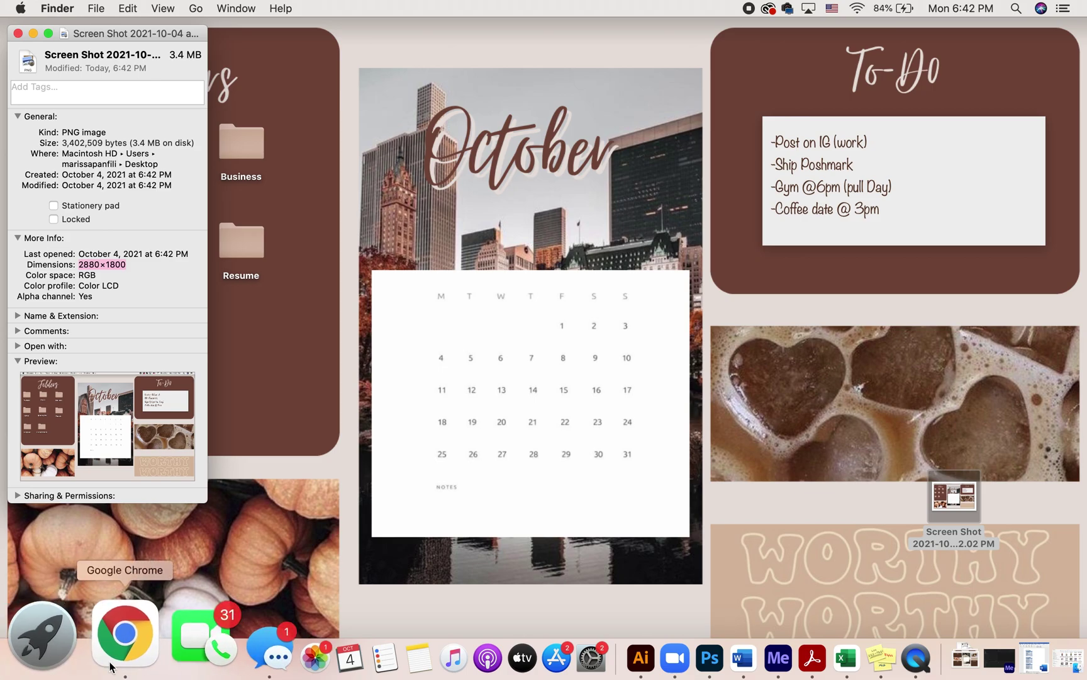
click(126, 637)
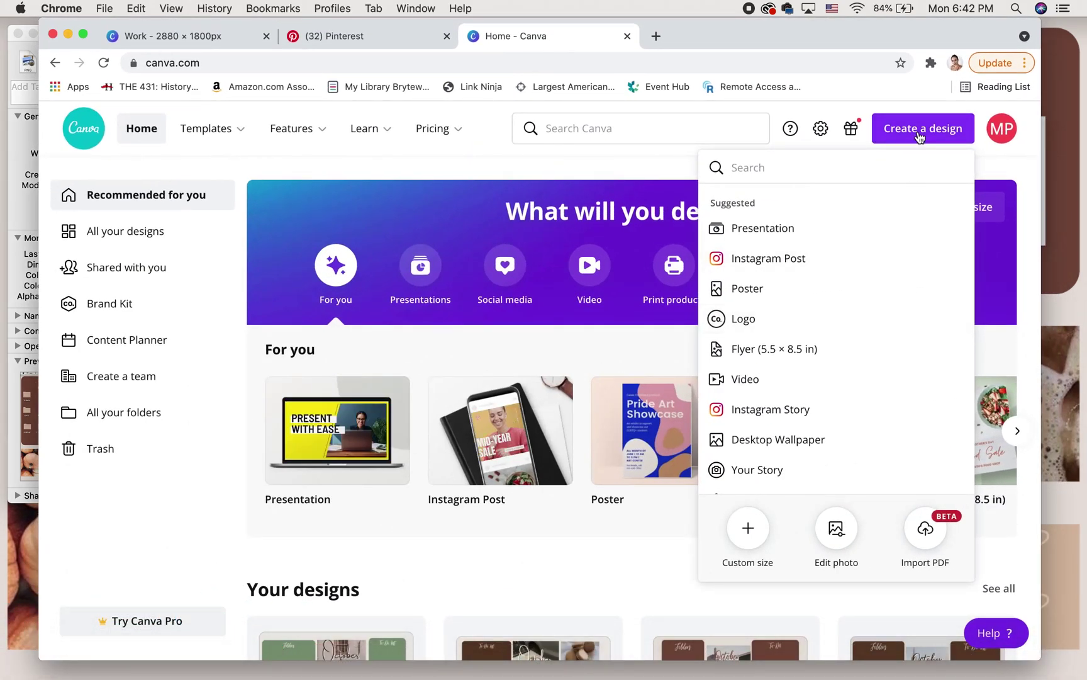
click(734, 543)
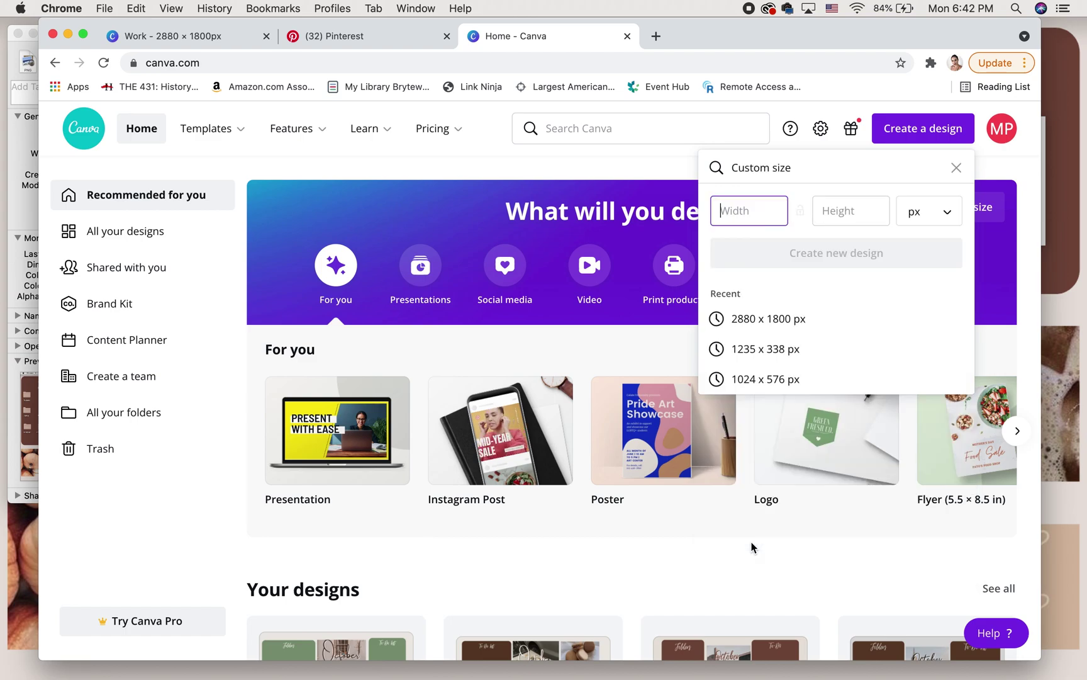
text(2880)
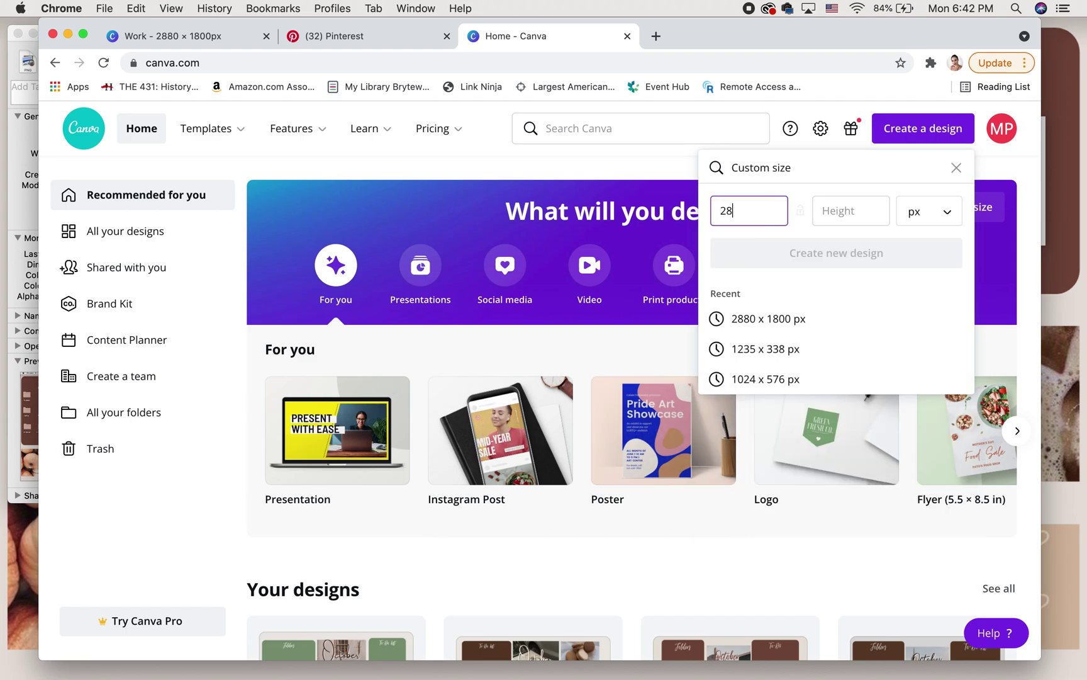
click(849, 216)
text(1800)
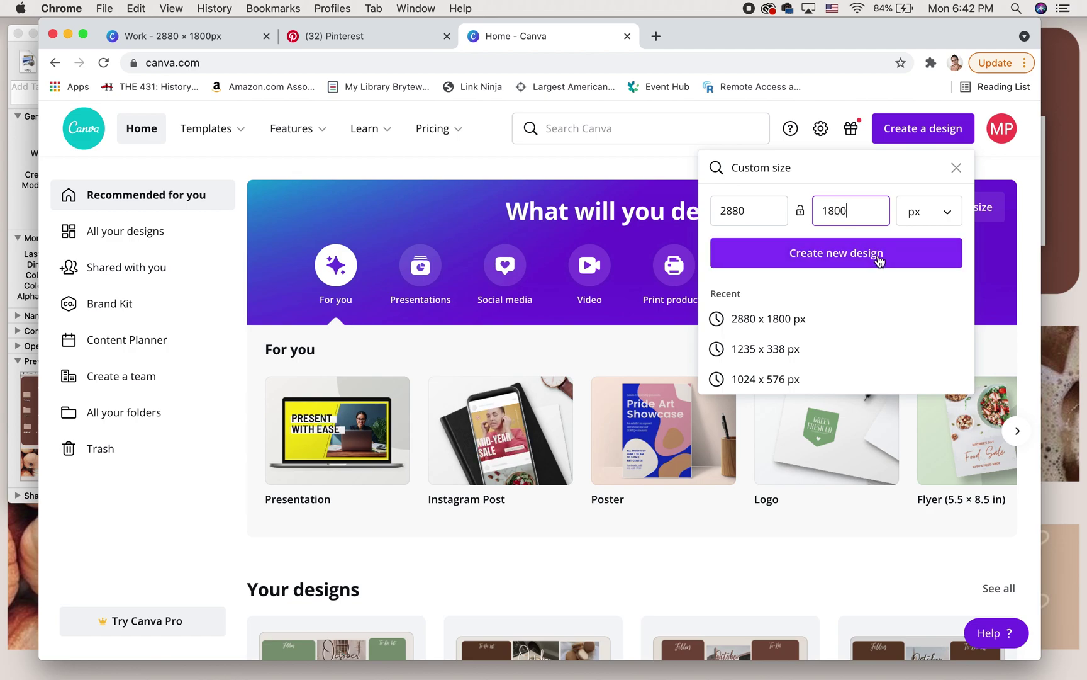
click(878, 256)
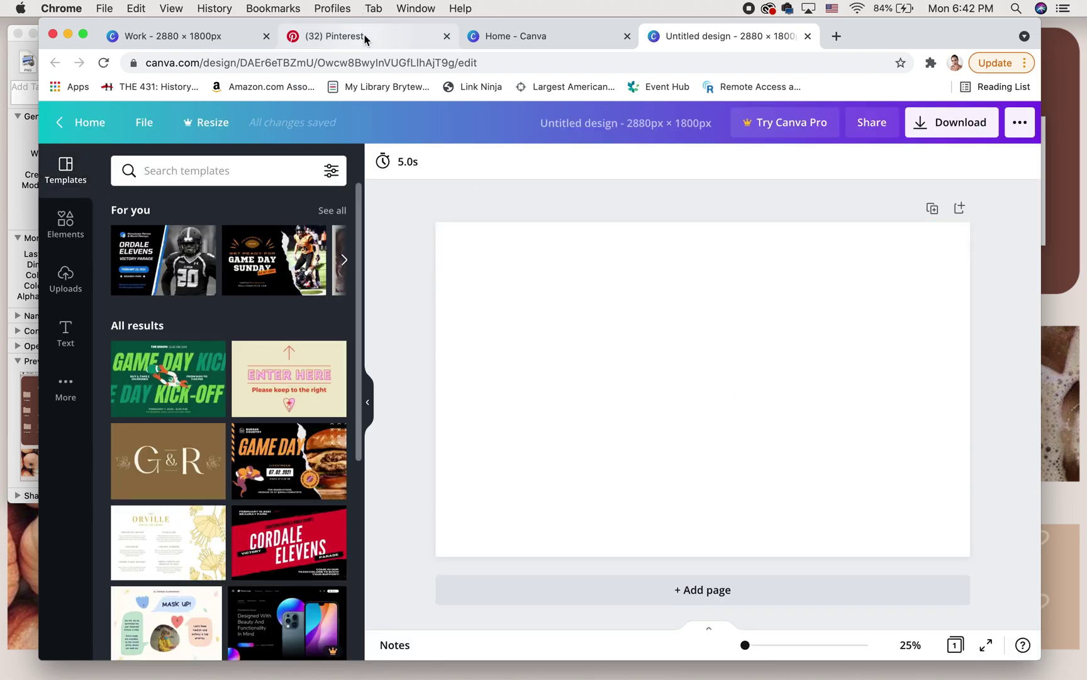
- Go to the saved boards on the Pinterest profile and open the "+ Iphone Pics" board to browse its pins
click(365, 37)
scroll(432, 385, up, 5)
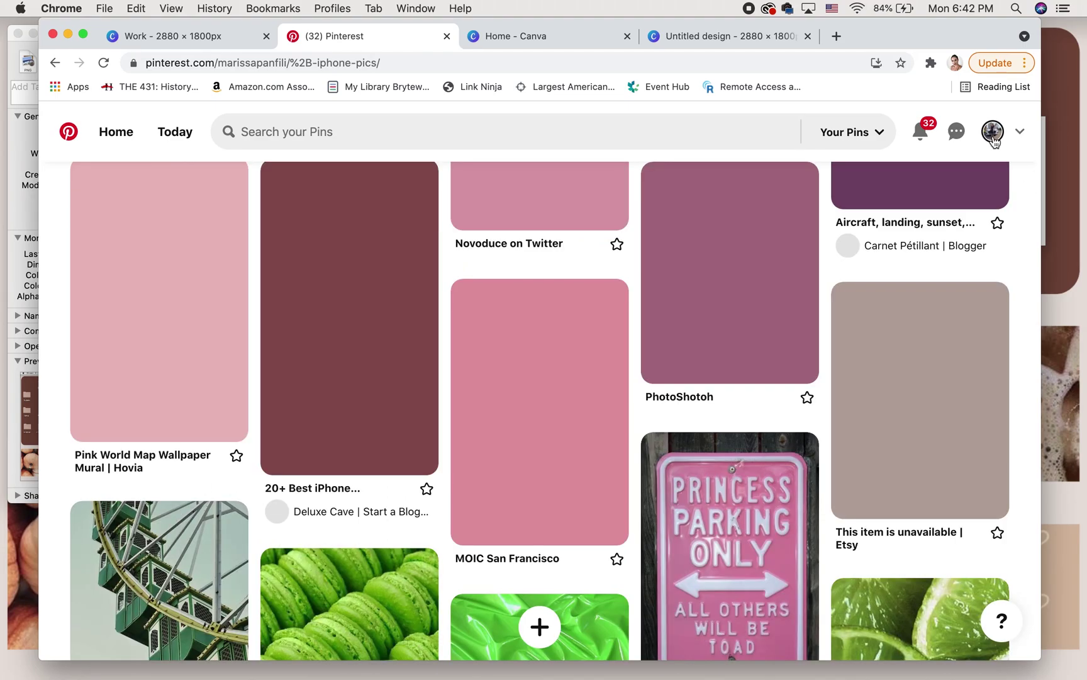
click(993, 131)
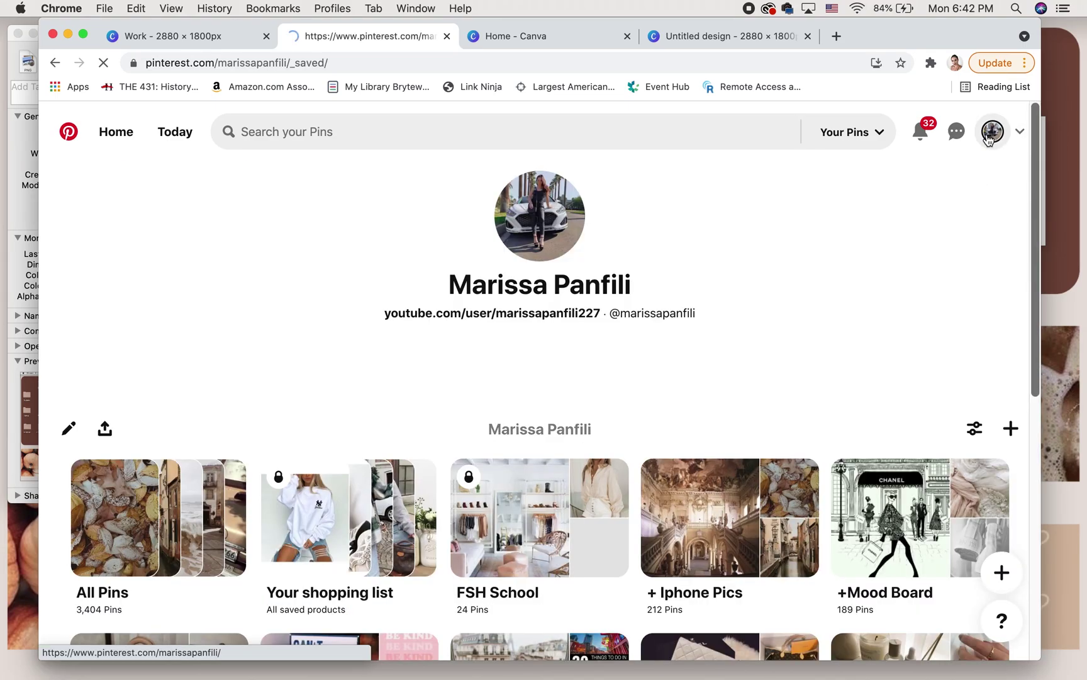
scroll(581, 467, down, 2)
scroll(581, 467, down, 1)
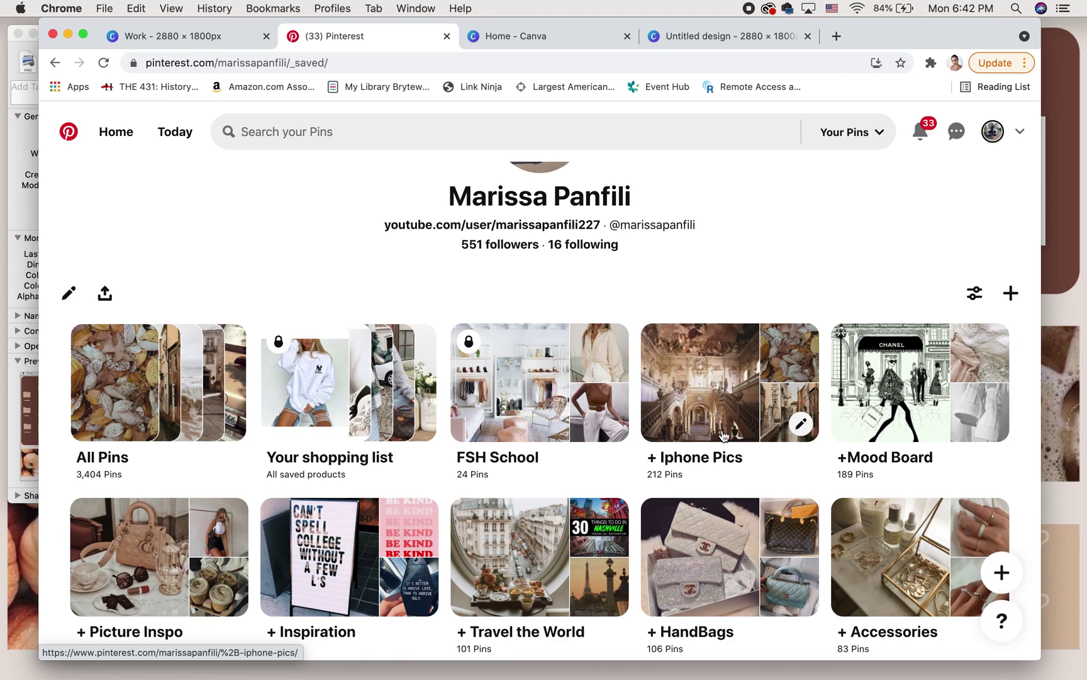
click(715, 430)
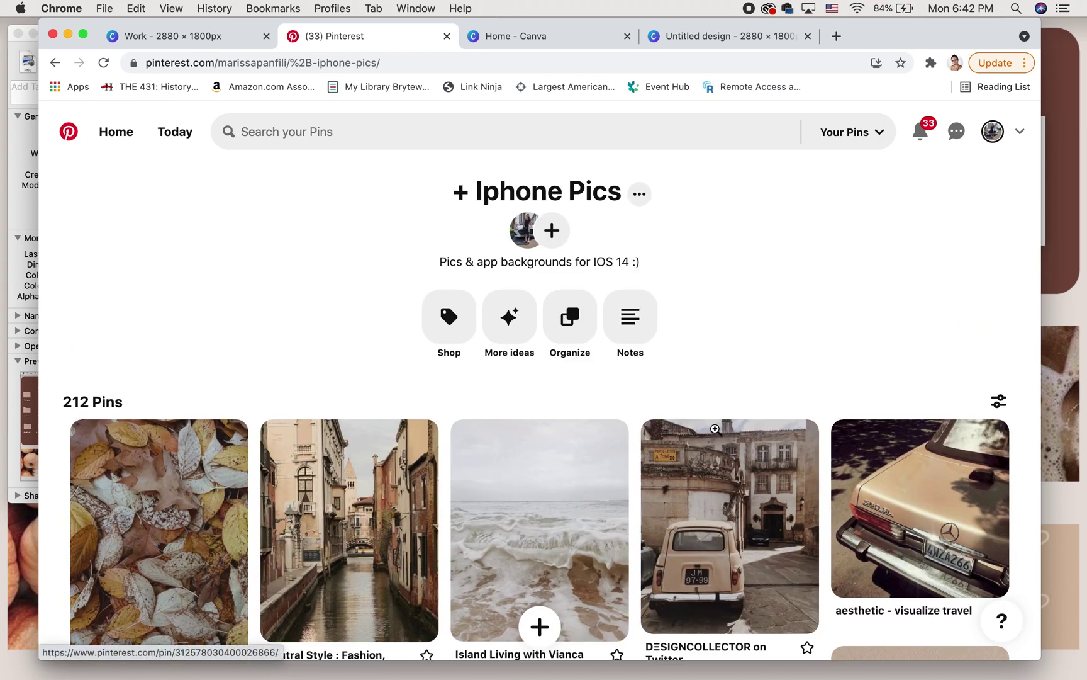
scroll(715, 428, down, 10)
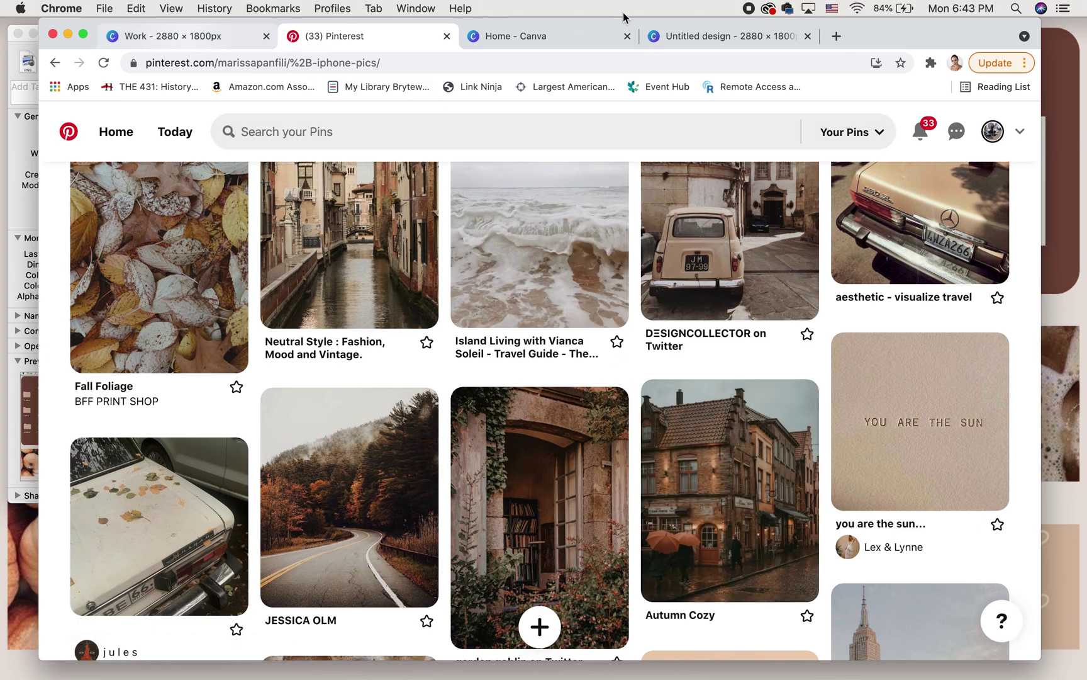
- Return to the untitled Canva design, close the Canva home page tab and select the blank page
click(726, 34)
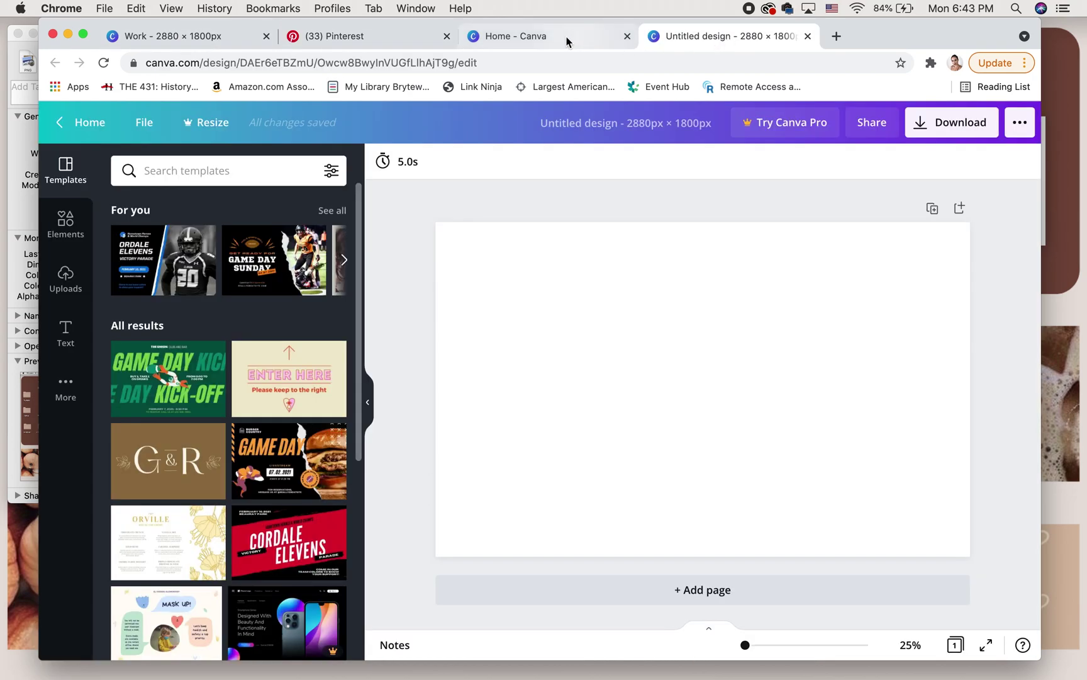
click(628, 36)
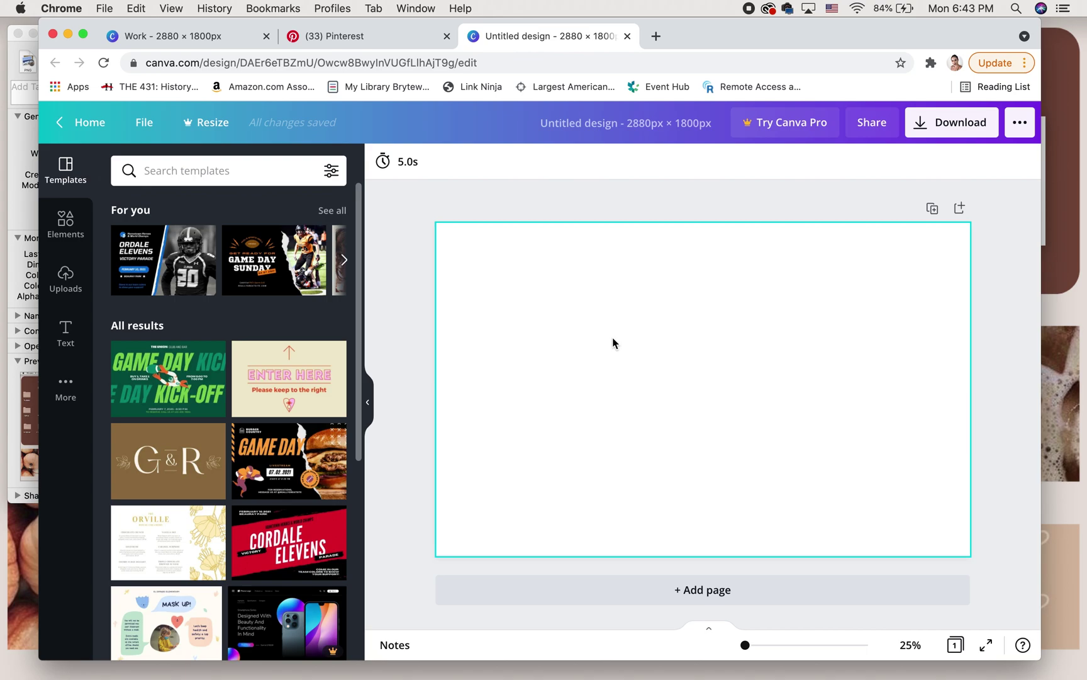
click(549, 405)
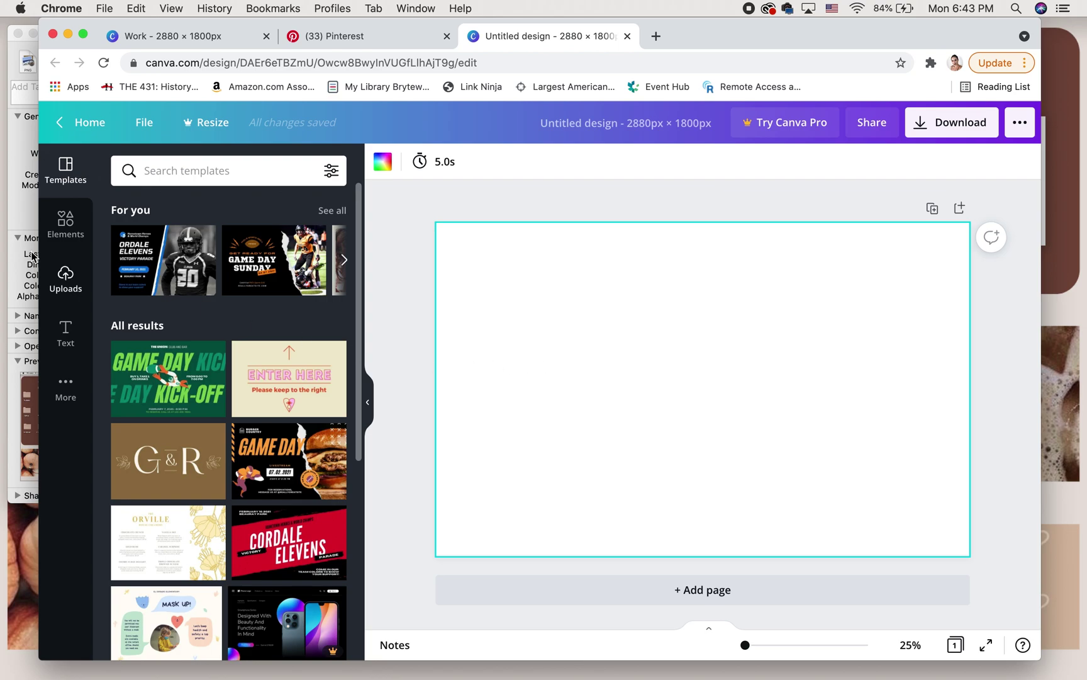
- Copy the white convertible photo from the "+ Iphone Pics" Pinterest board and paste it onto the blank Canva page
click(421, 40)
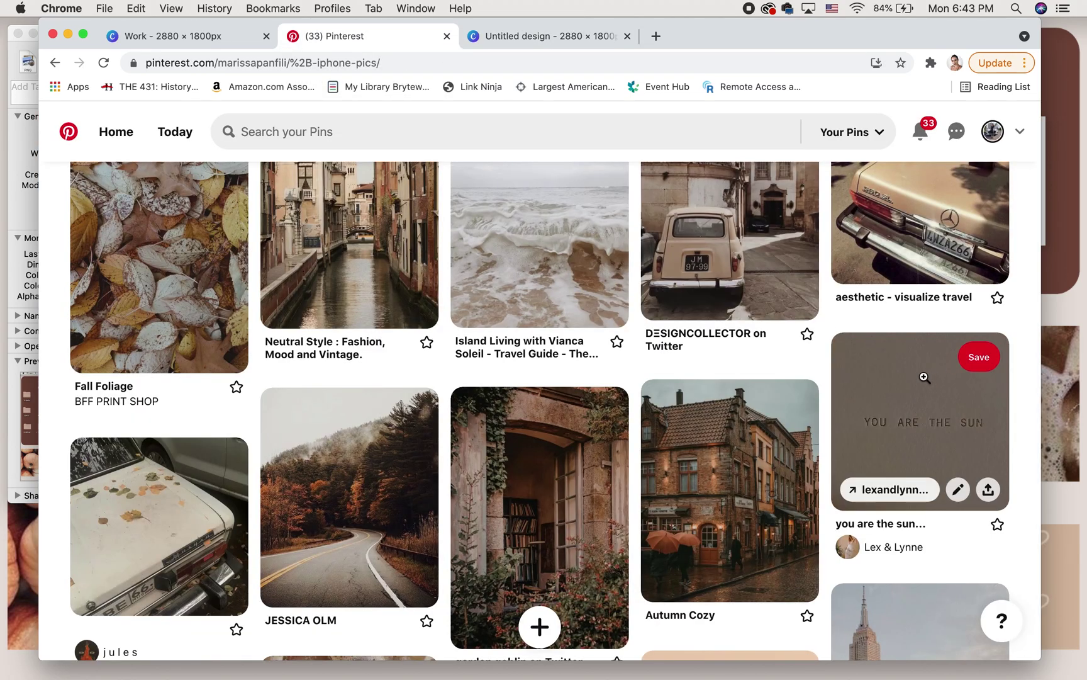
scroll(826, 527, down, 6)
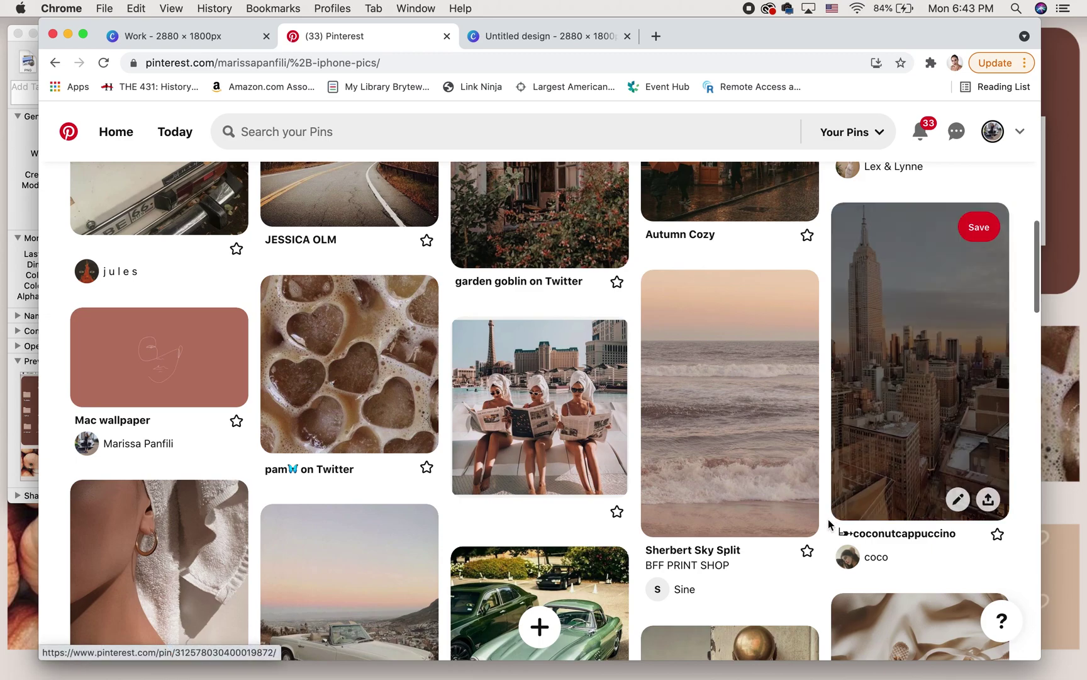
scroll(825, 535, down, 3)
scroll(826, 545, up, 2)
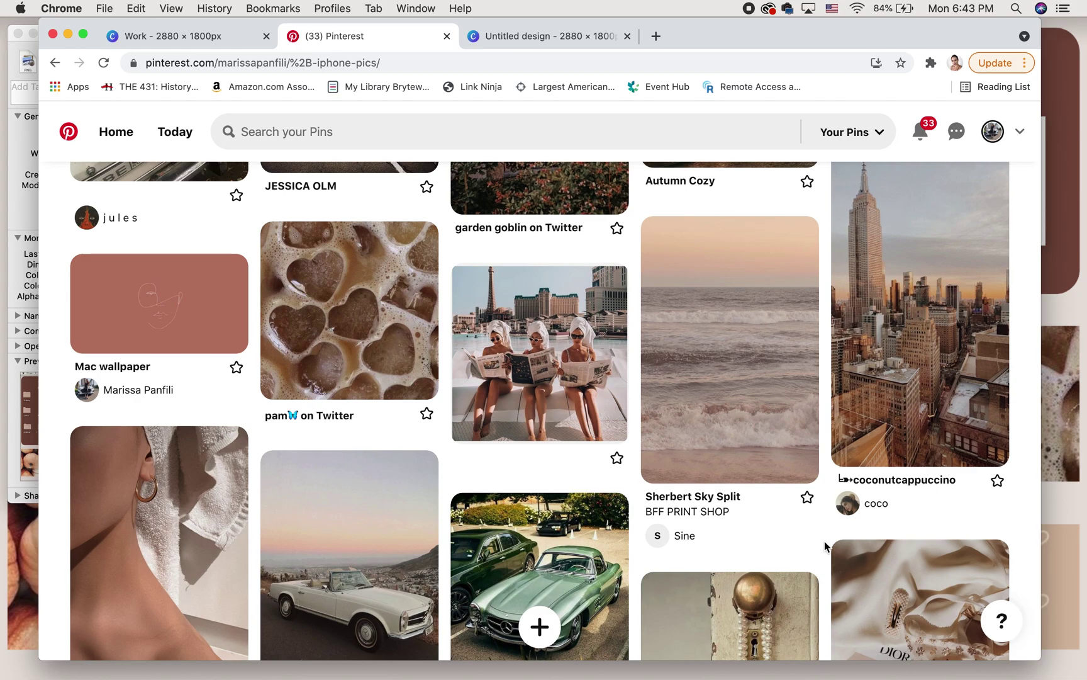
scroll(825, 546, down, 2)
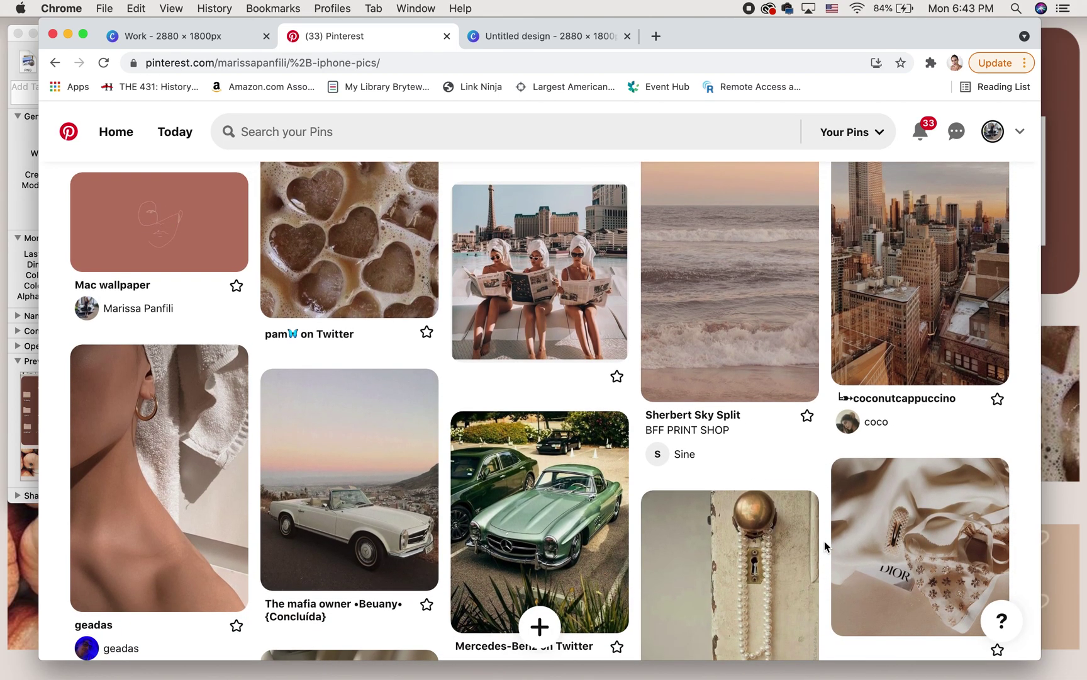
scroll(825, 541, up, 1)
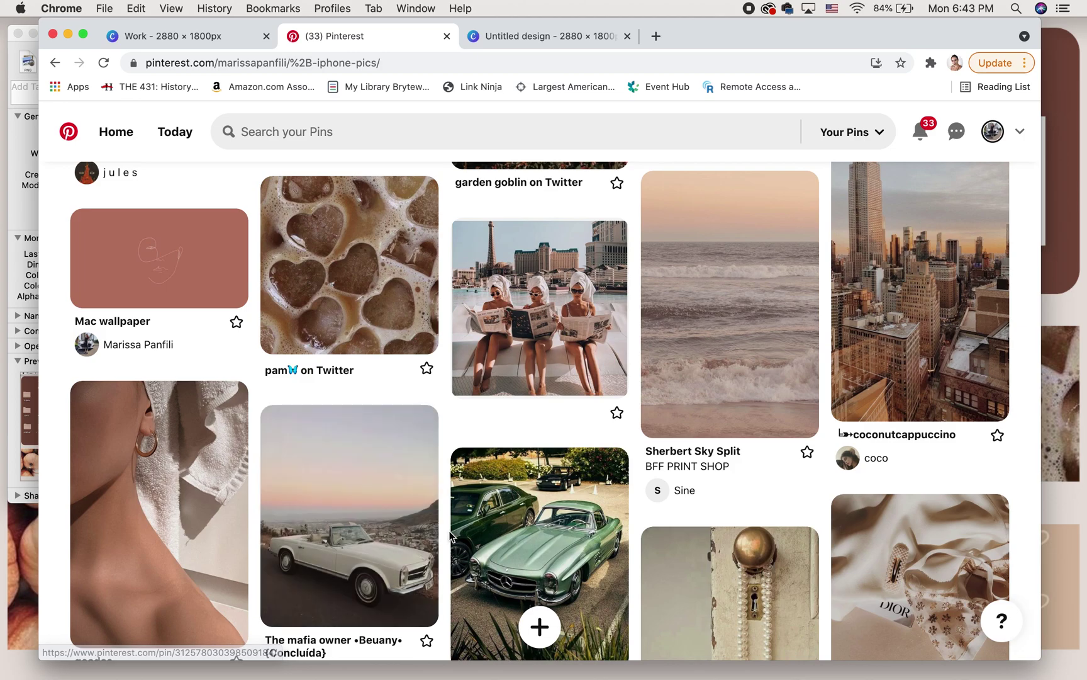
scroll(451, 535, down, 1)
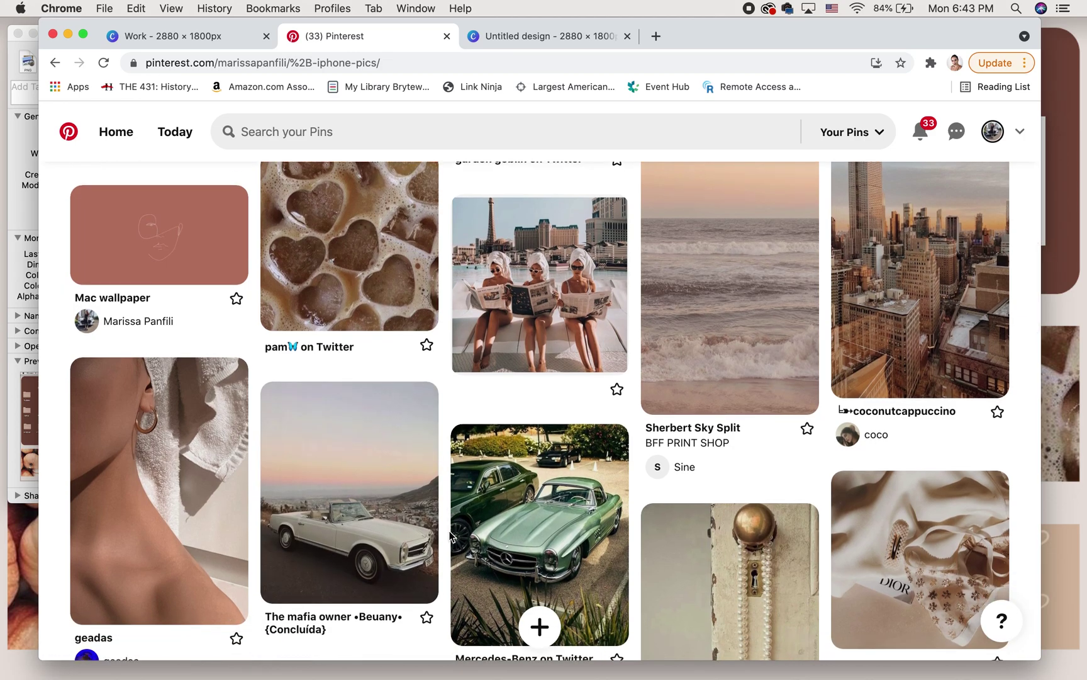
right_click(374, 520)
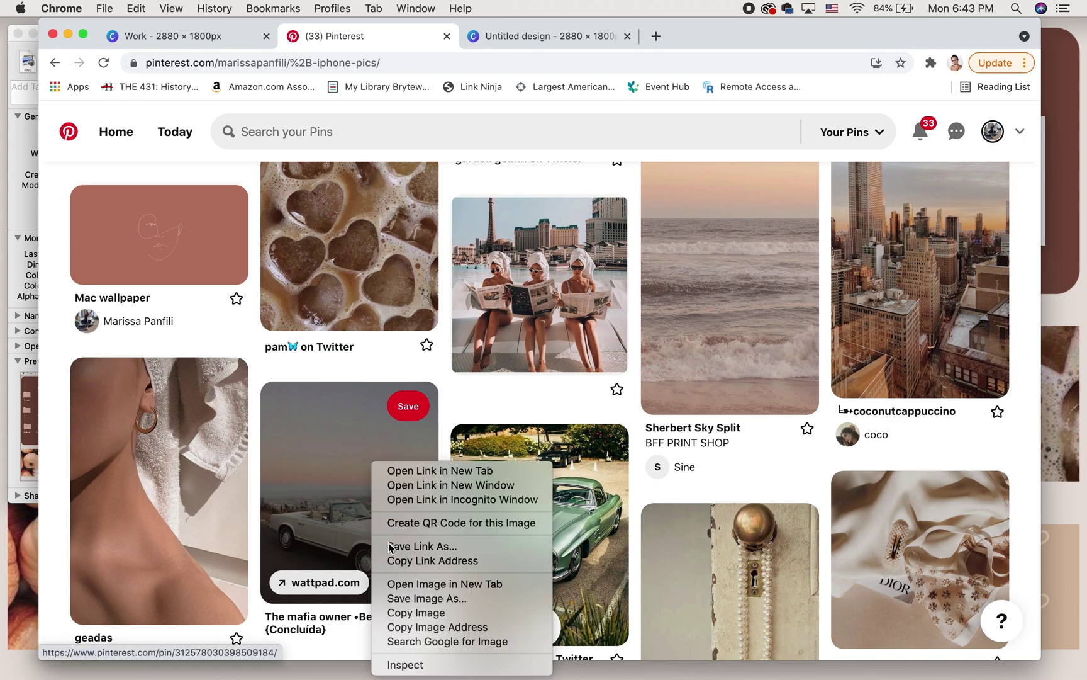
click(410, 613)
click(564, 35)
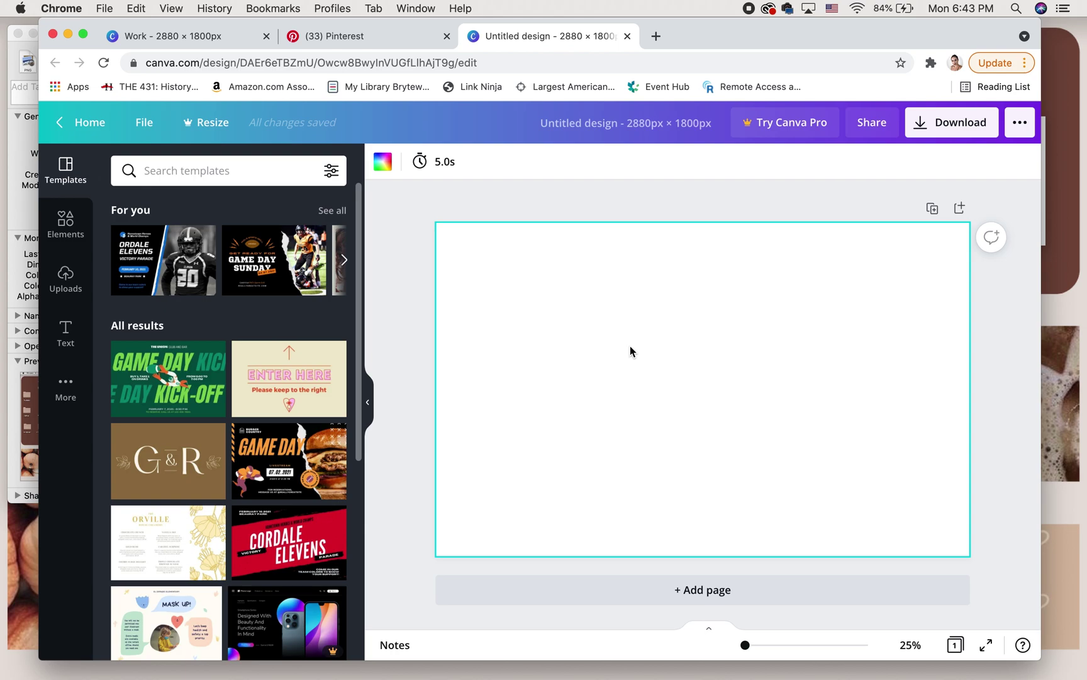
key(super+v)
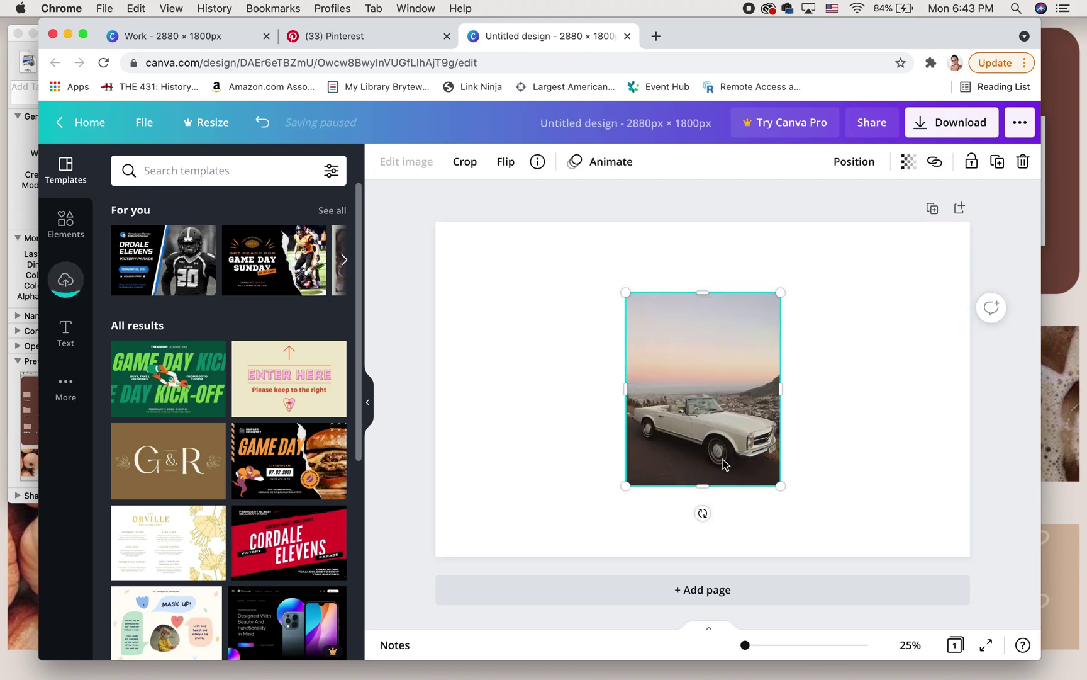
- Enlarge the white convertible photo and keep it centred on the page
drag(781, 486, 810, 522)
drag(736, 479, 724, 461)
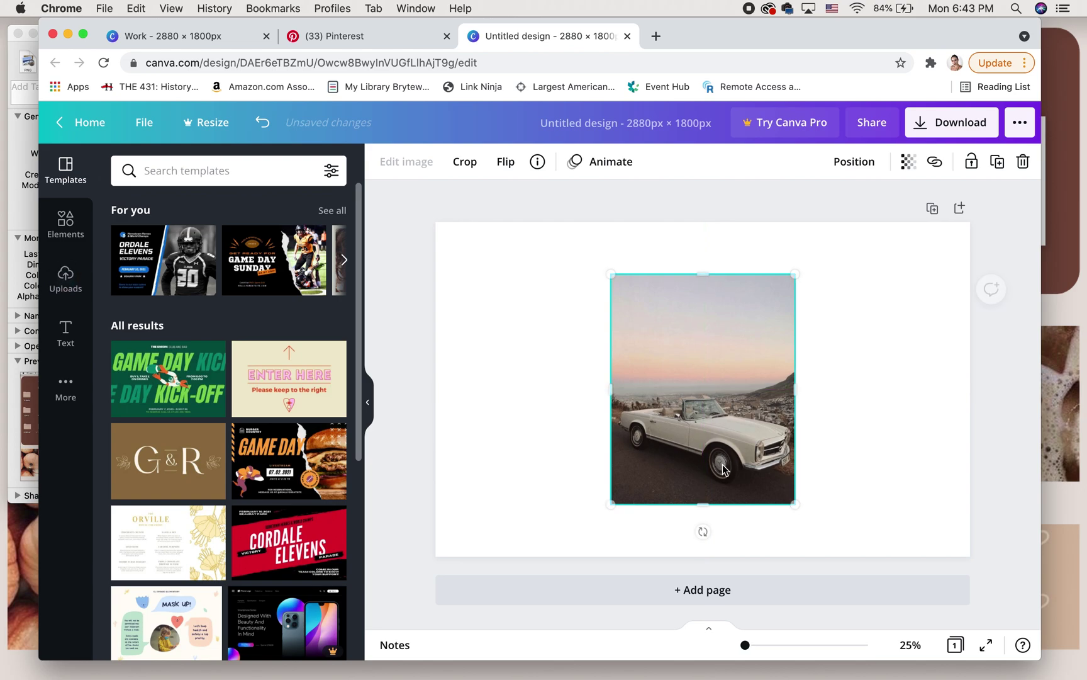
- Set the page background to the custom cream colour #F8EFE8, based on the peach tone from the photo colours
click(920, 475)
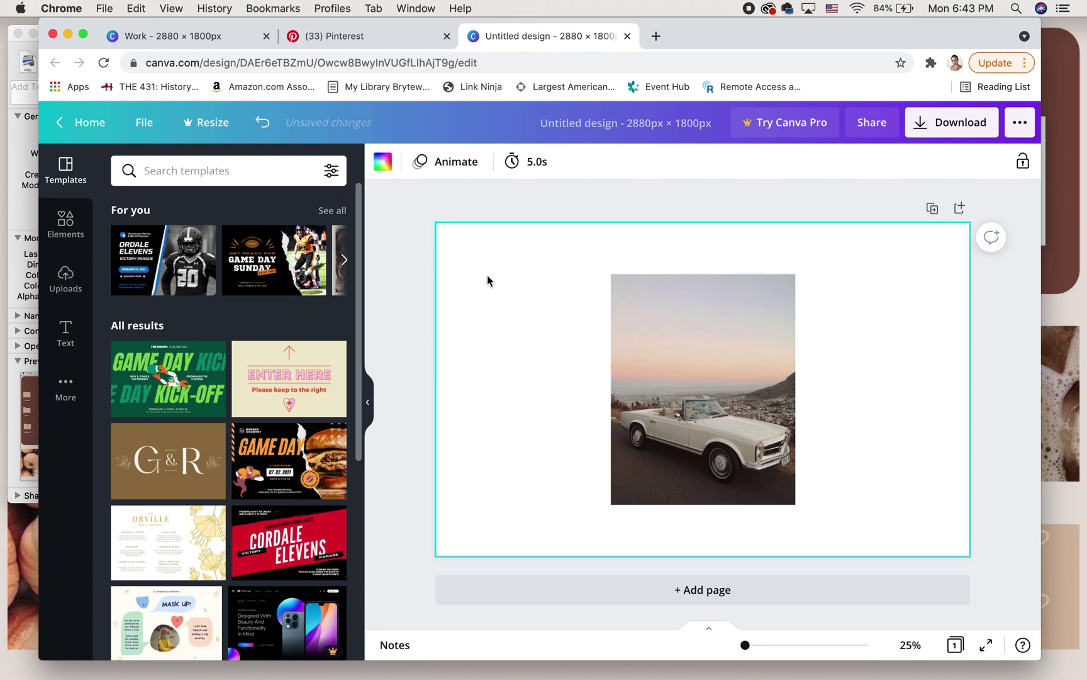
click(383, 163)
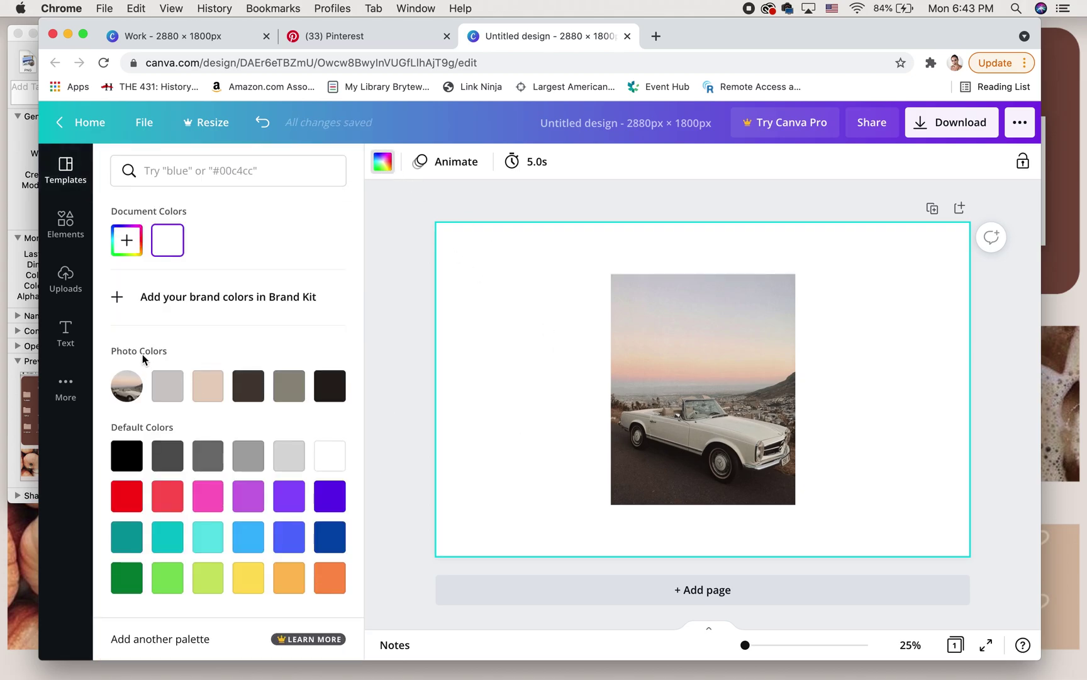
click(169, 386)
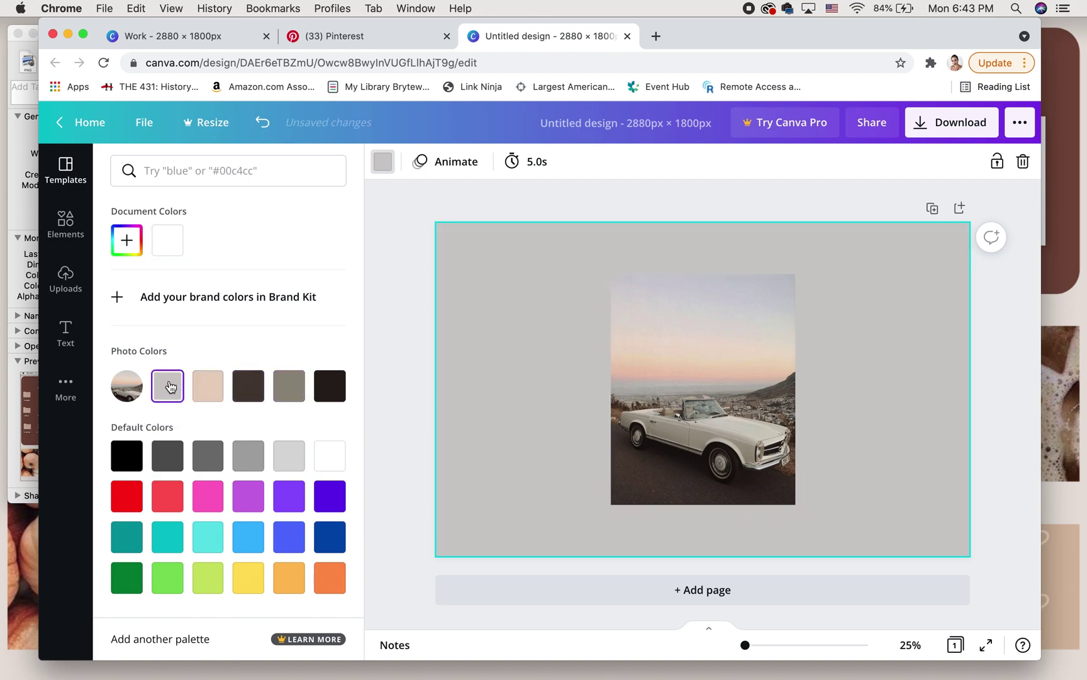
click(205, 391)
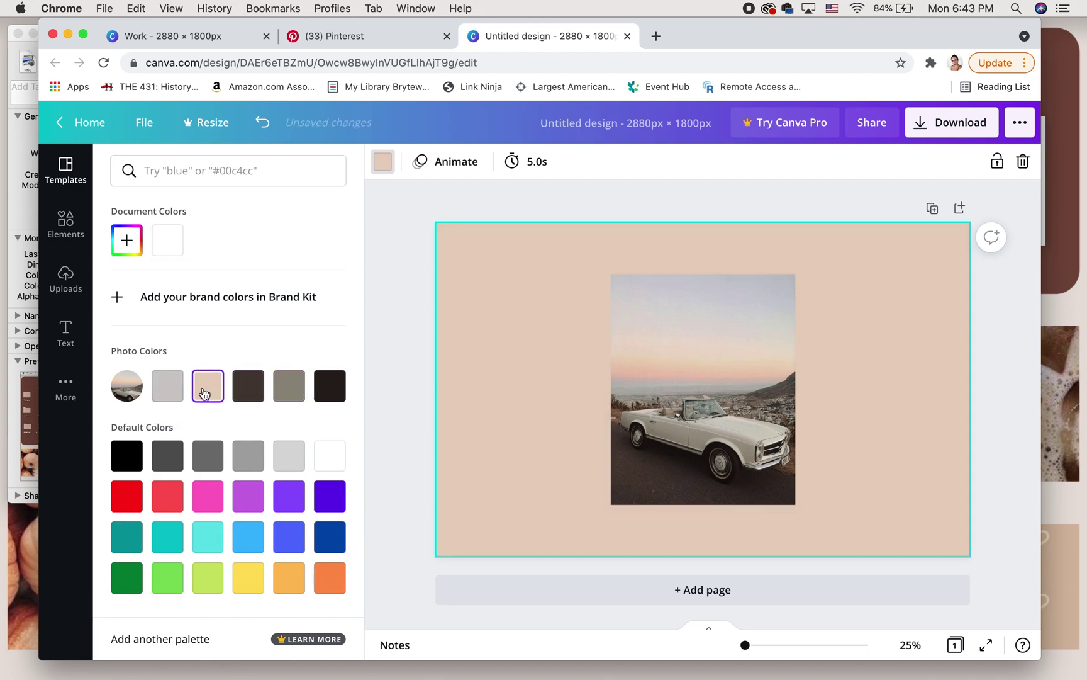
click(127, 240)
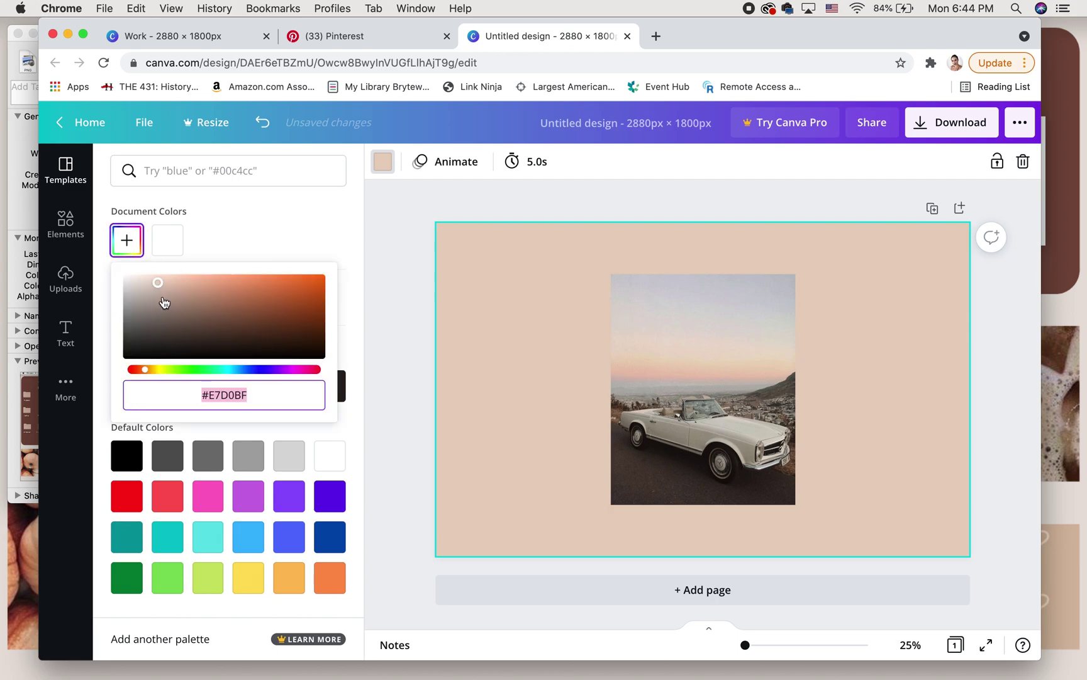
mouse_move(145, 369)
mouse_down()
mouse_move(156, 373)
mouse_move(145, 373)
mouse_up()
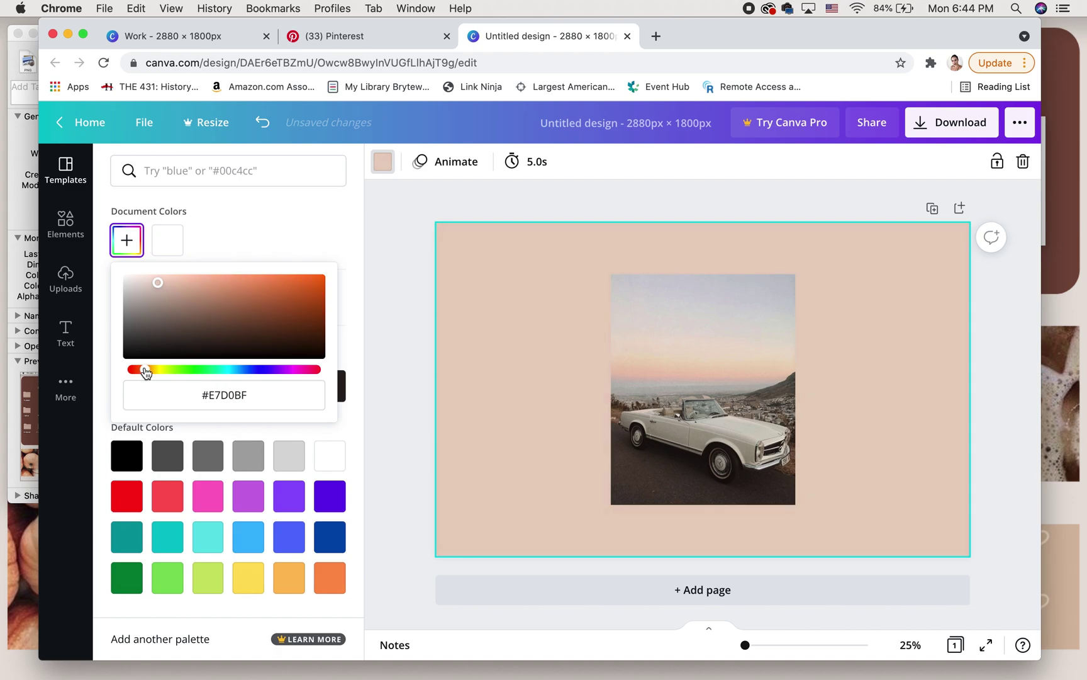
click(162, 280)
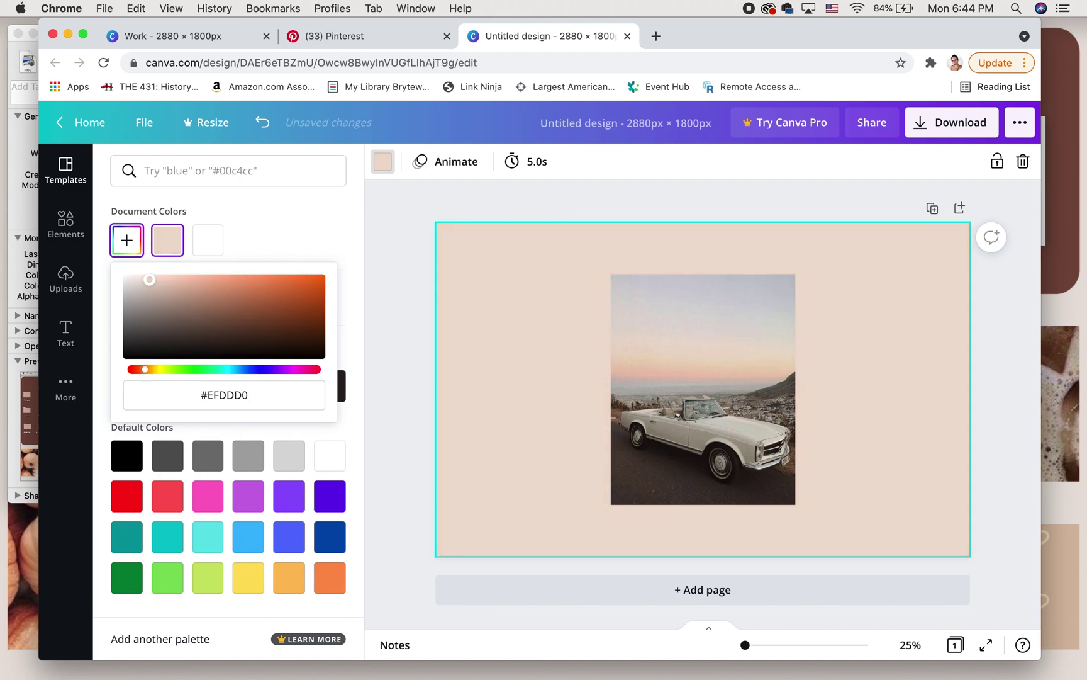
drag(143, 278, 138, 278)
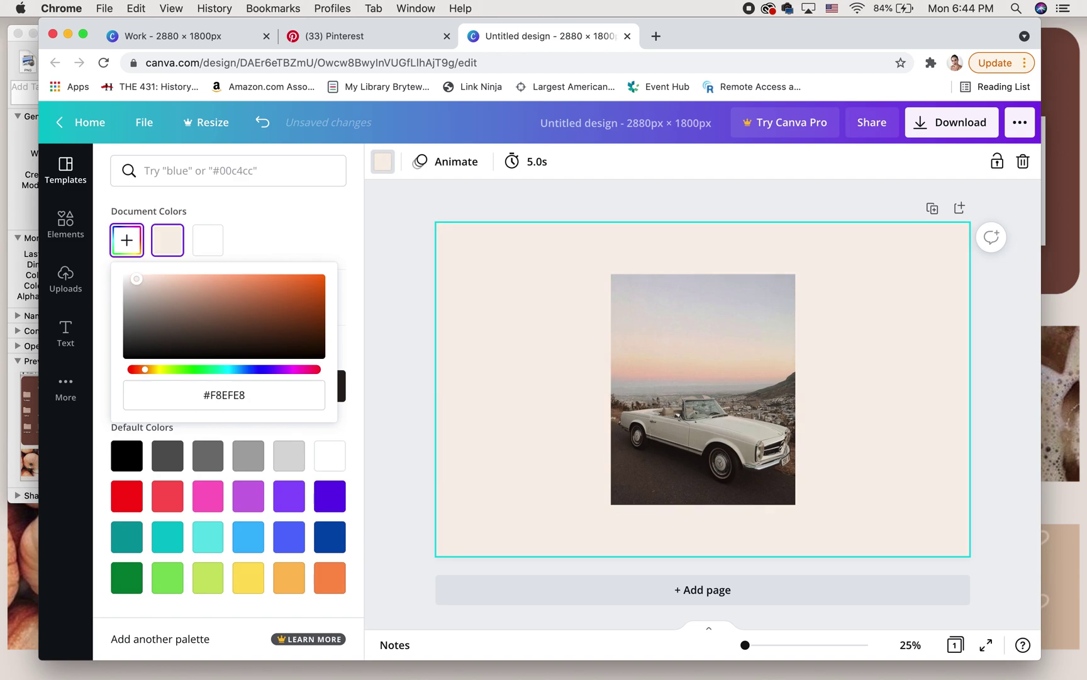
click(321, 224)
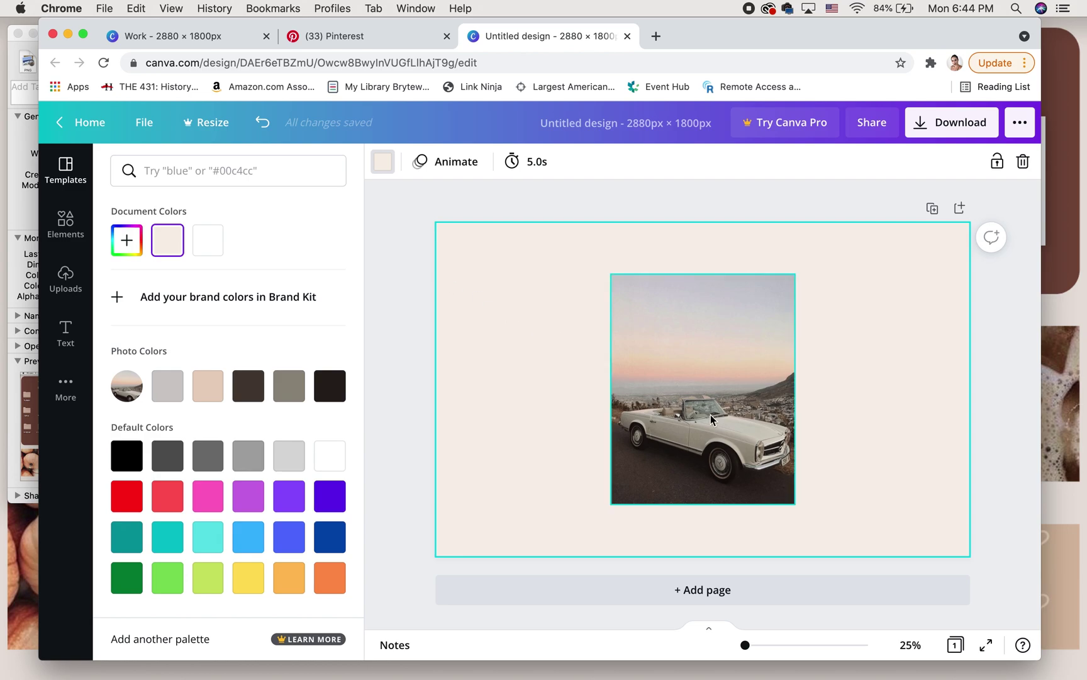
- Add a rounded square from the Lines & Shapes elements and move it to the upper-left area of the page
click(65, 226)
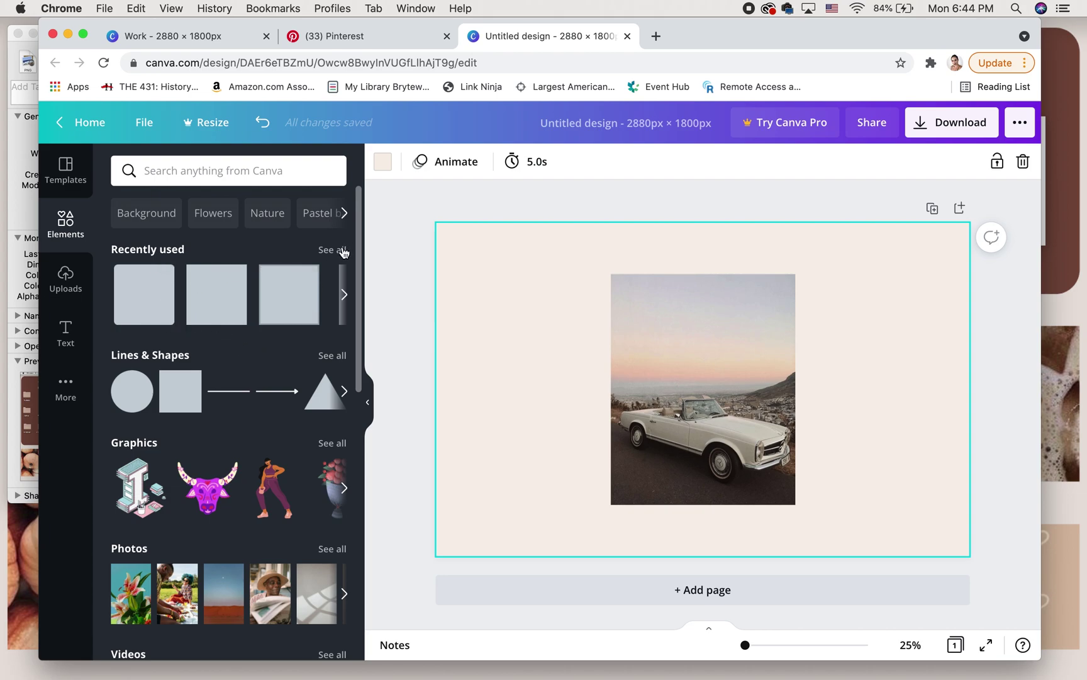
click(324, 356)
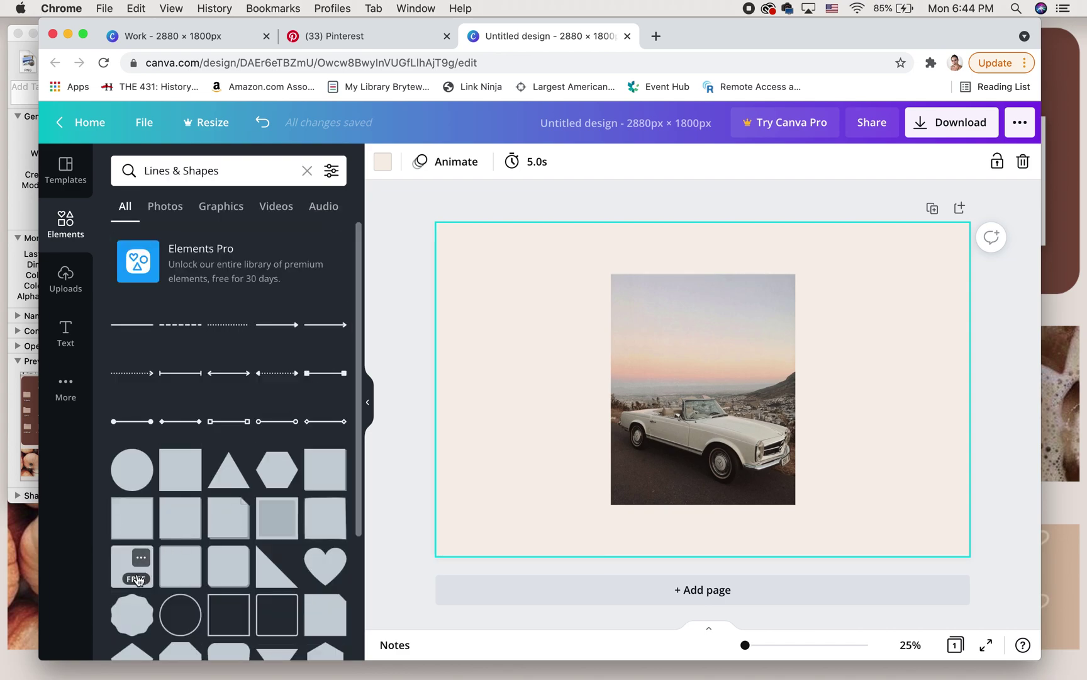
click(121, 571)
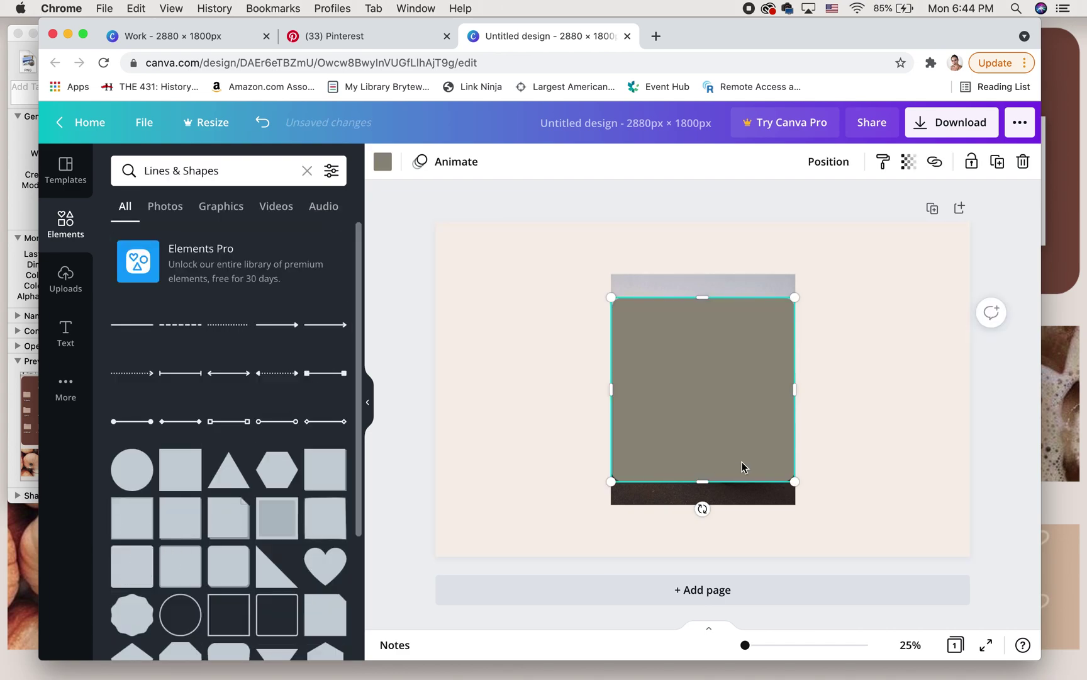
drag(761, 437, 589, 381)
mouse_move(718, 415)
mouse_down()
mouse_move(737, 409)
mouse_move(721, 397)
mouse_move(722, 420)
mouse_up()
click(563, 393)
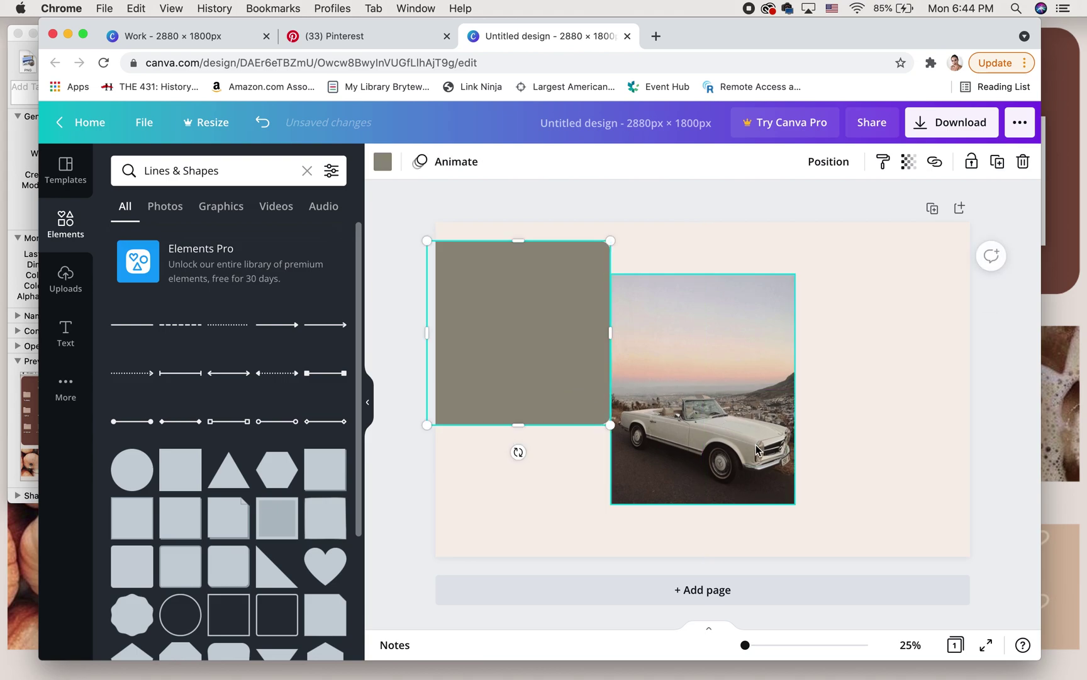
- Crop both sides of the convertible photo slightly narrower and move it away from the rounded square
click(632, 427)
drag(615, 394, 625, 391)
drag(795, 390, 790, 389)
drag(728, 411, 825, 402)
- Shrink and narrow the rounded square in the page's upper-left corner, and place the convertible photo beside it with their top edges aligned
mouse_move(556, 362)
mouse_down()
mouse_move(581, 360)
mouse_move(571, 356)
mouse_up()
mouse_move(627, 418)
mouse_down()
mouse_move(617, 403)
mouse_move(622, 412)
mouse_up()
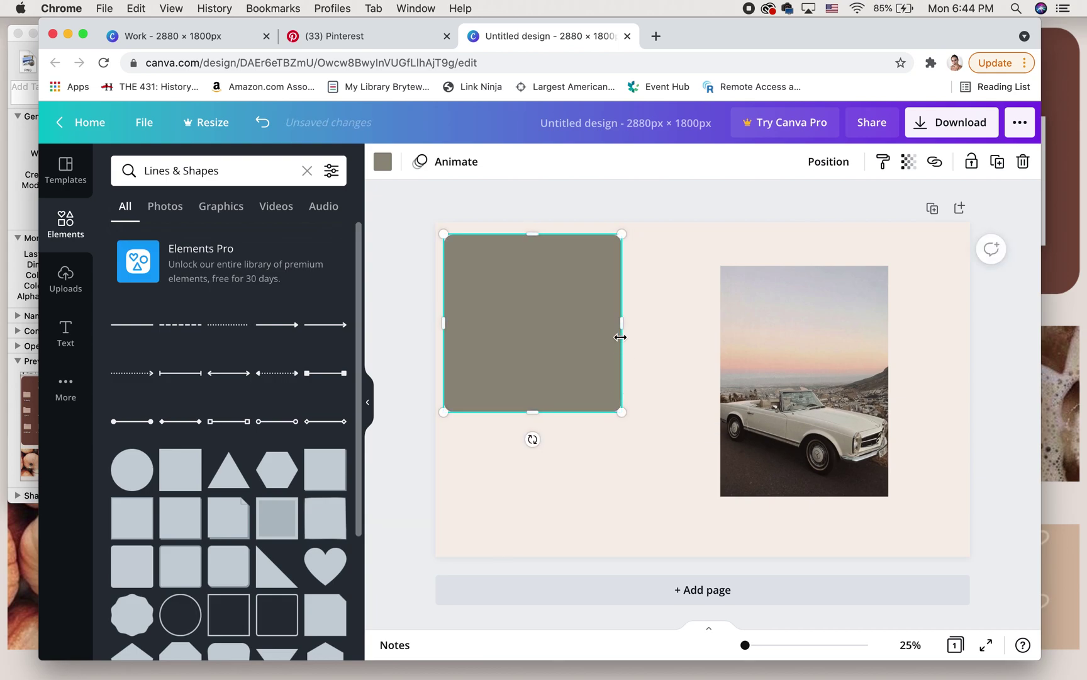
drag(461, 321, 456, 322)
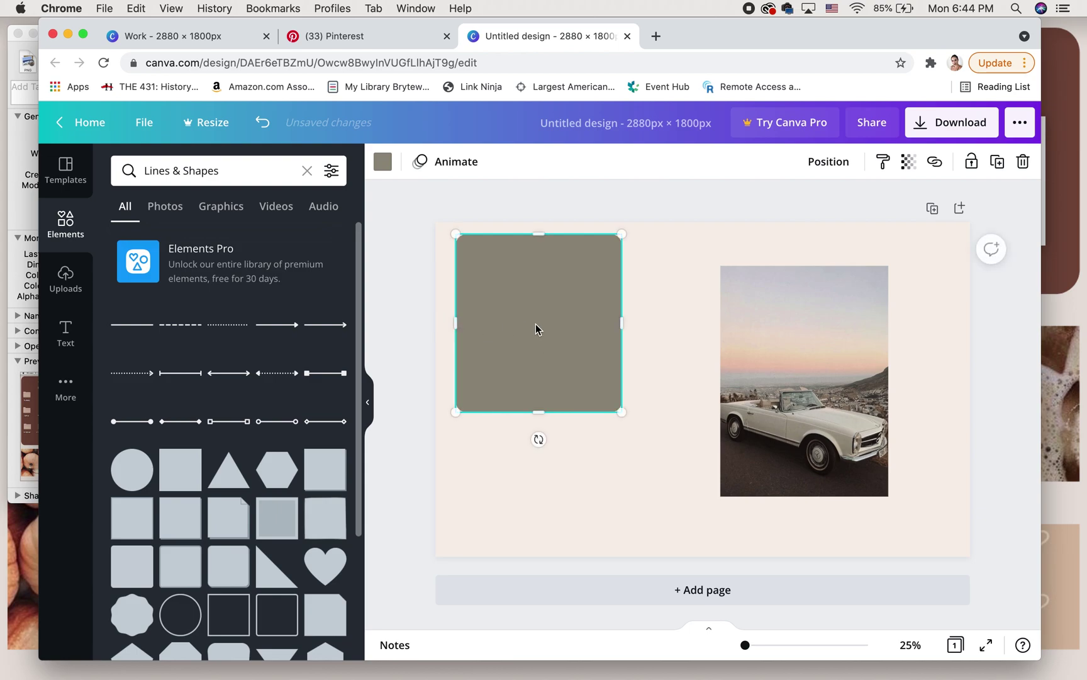
drag(798, 374, 711, 345)
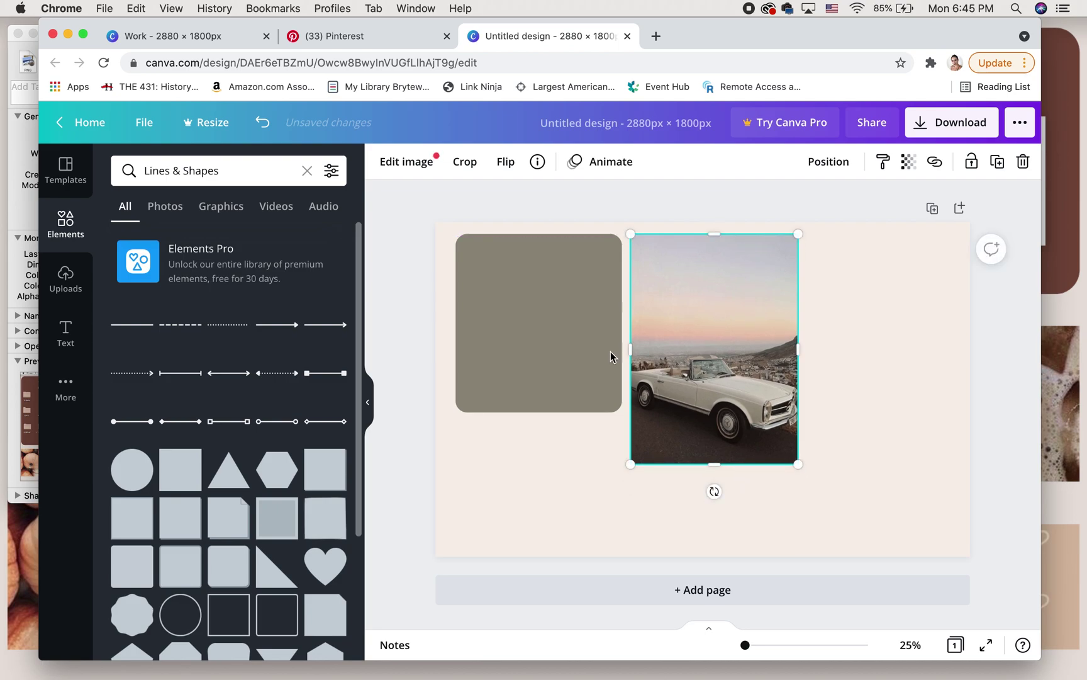
- Duplicate the rounded square, reduce the copy to a smaller horizontal rectangle and place it in the page's lower-right corner
click(594, 353)
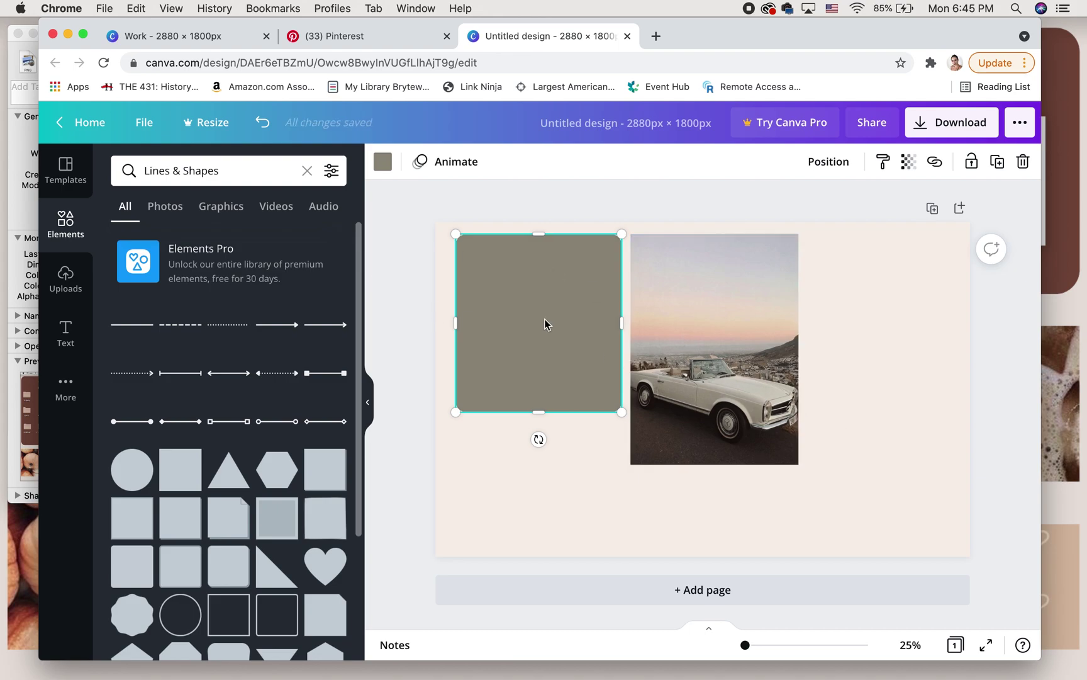
drag(536, 323, 879, 321)
drag(802, 321, 877, 322)
drag(886, 235, 883, 335)
drag(944, 370, 970, 370)
drag(910, 389, 884, 349)
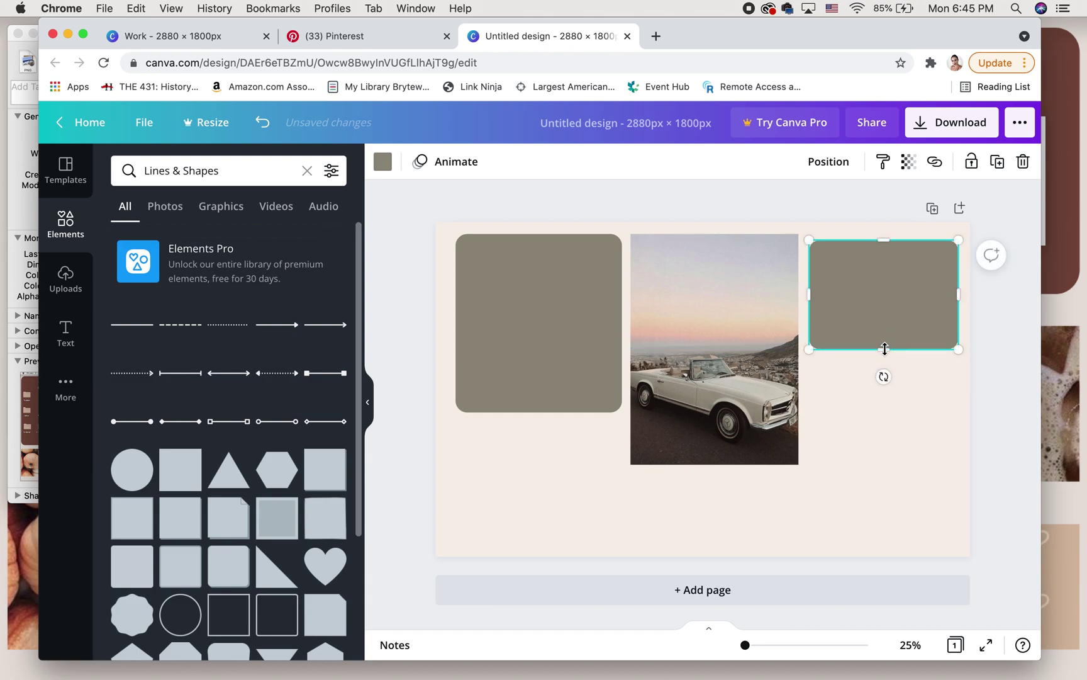
drag(868, 314, 867, 507)
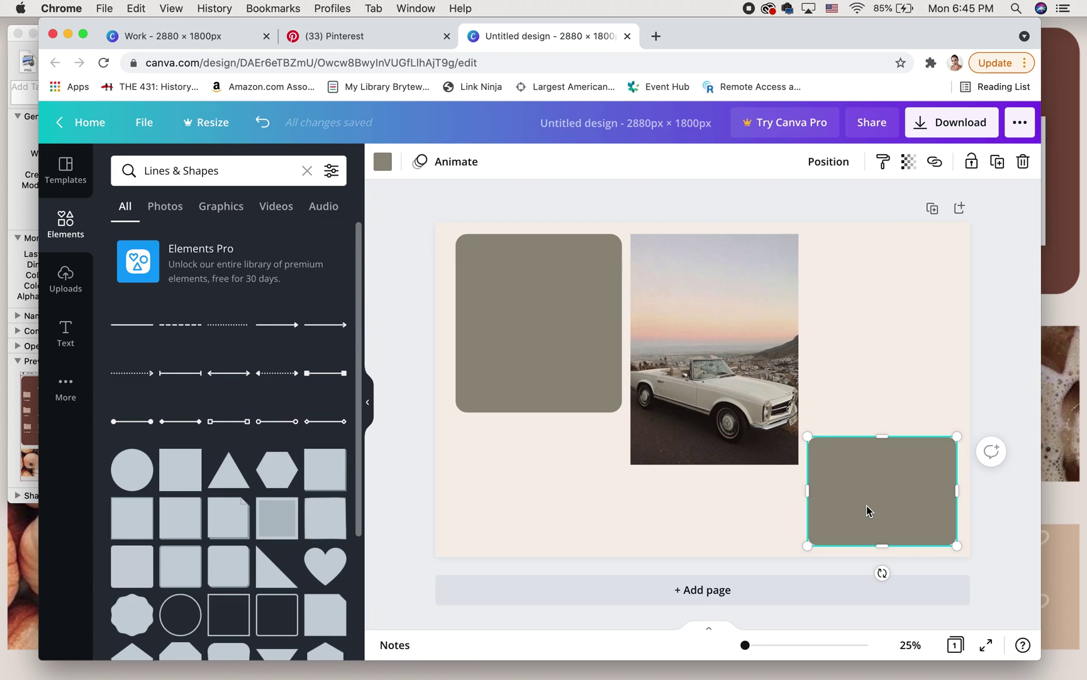
- Recolour both rounded shapes with the dark brown #4a3d36 from the photo colours
click(496, 347)
click(381, 163)
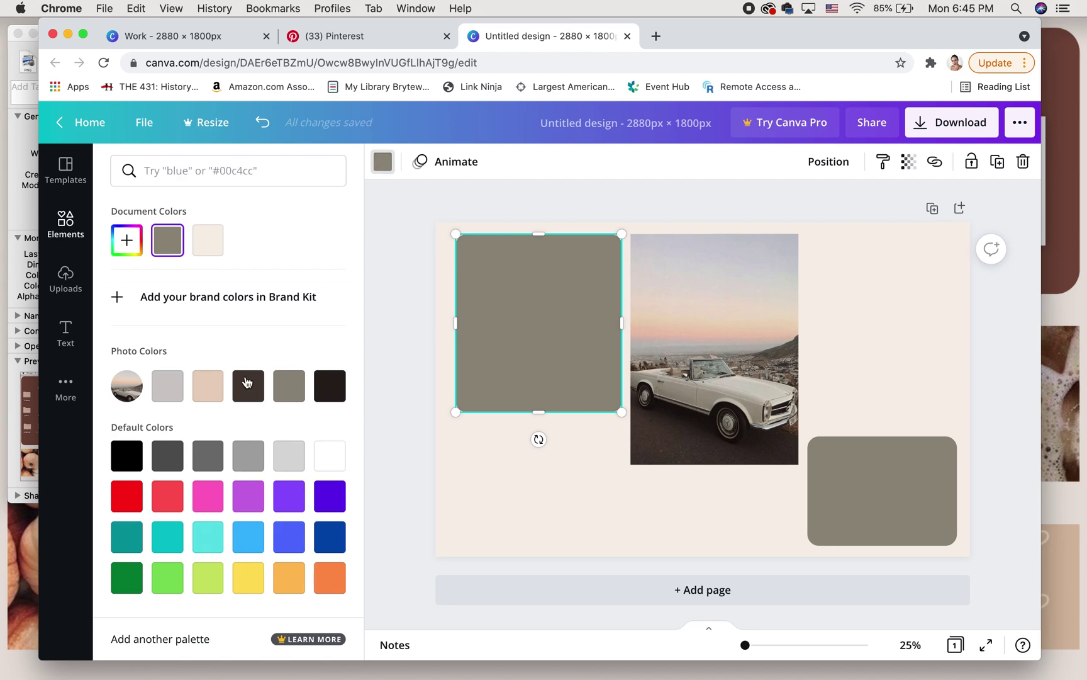
click(235, 394)
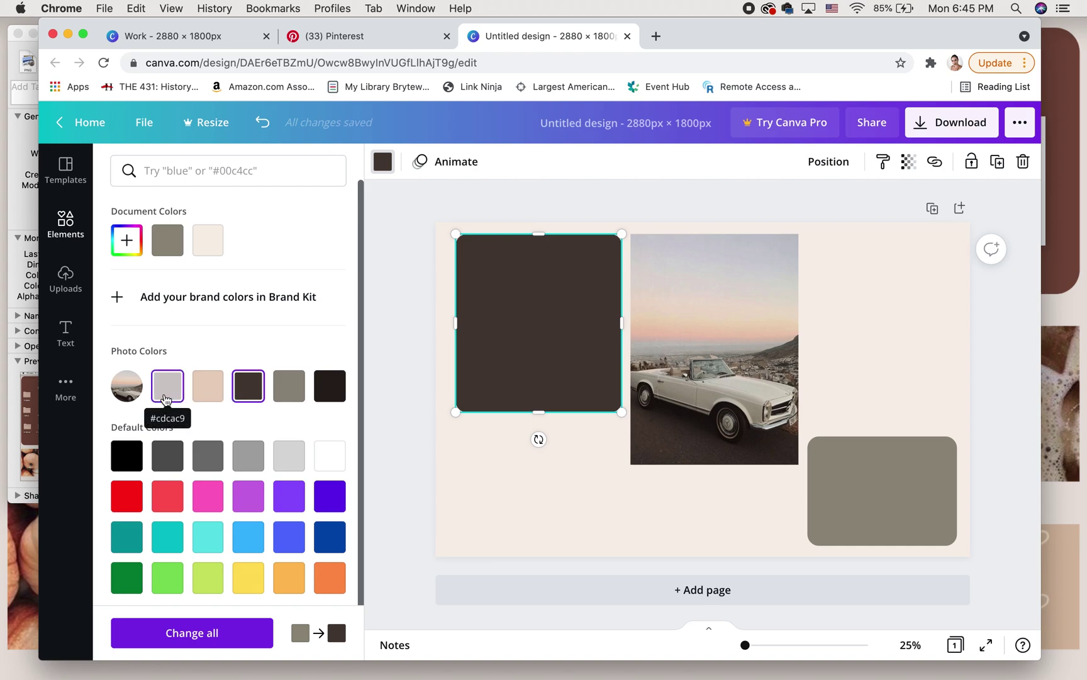
click(167, 399)
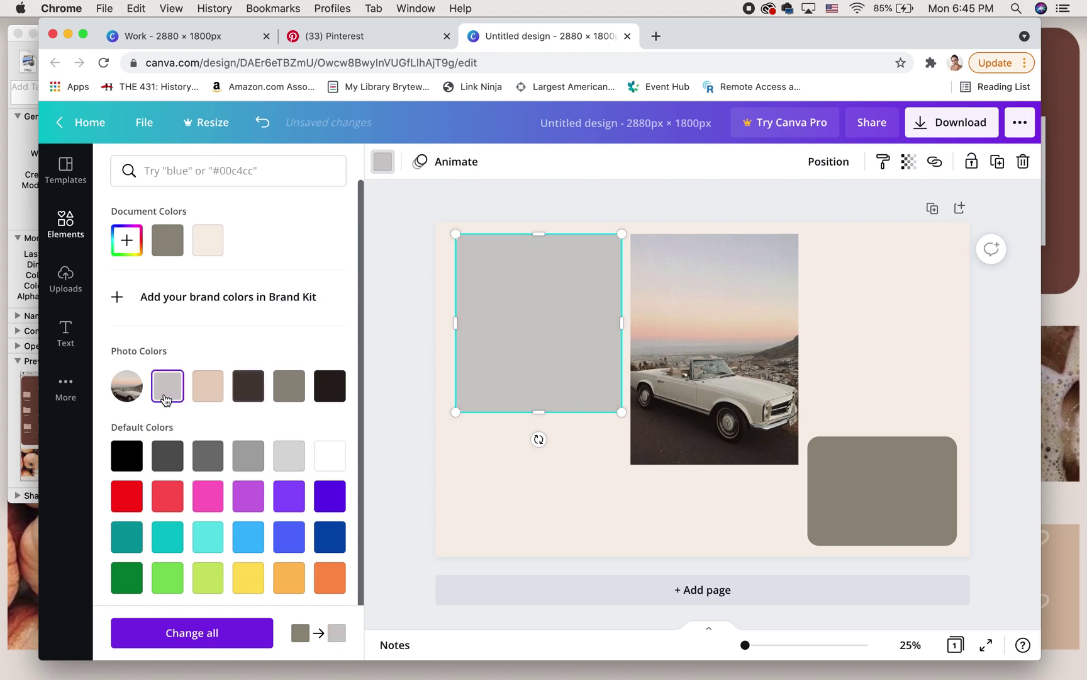
click(256, 393)
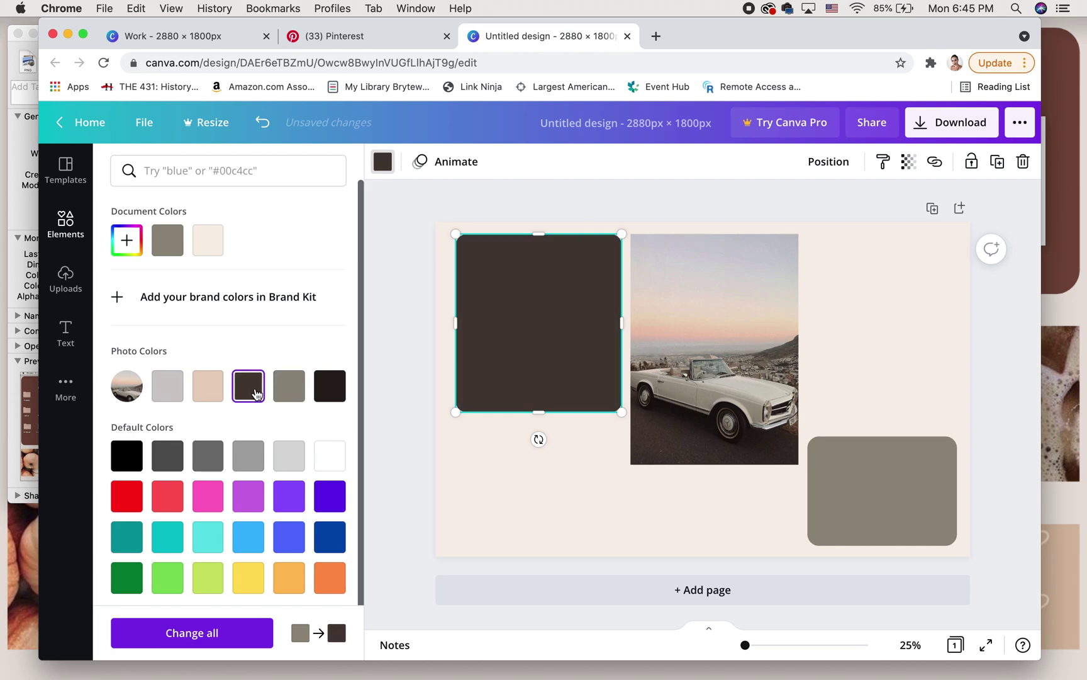
click(209, 388)
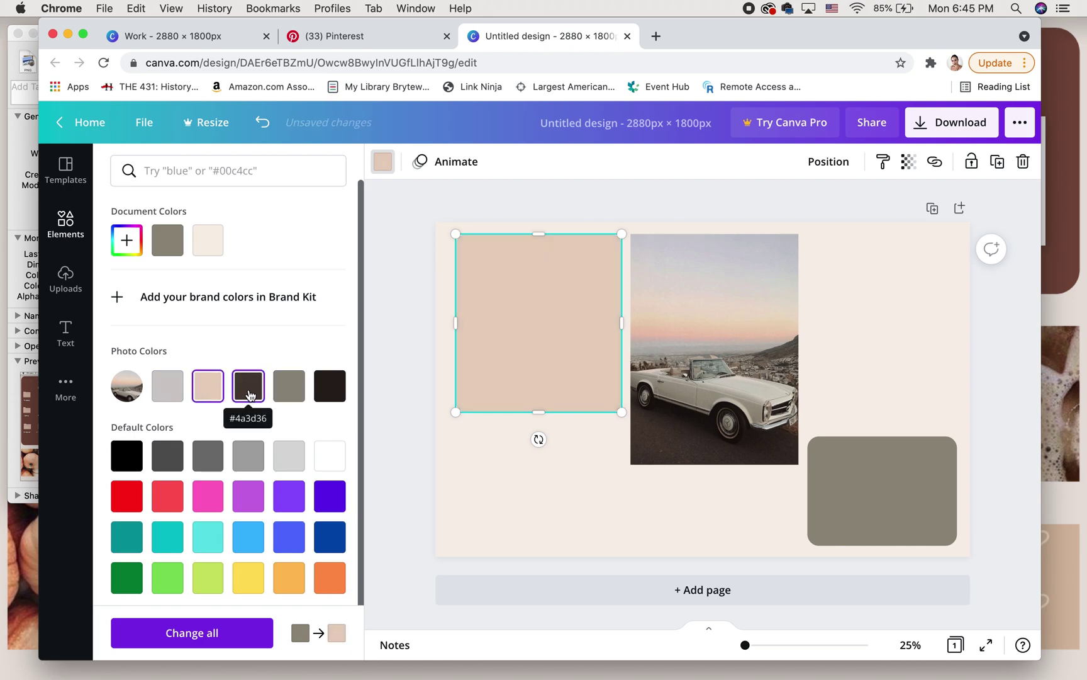
click(251, 395)
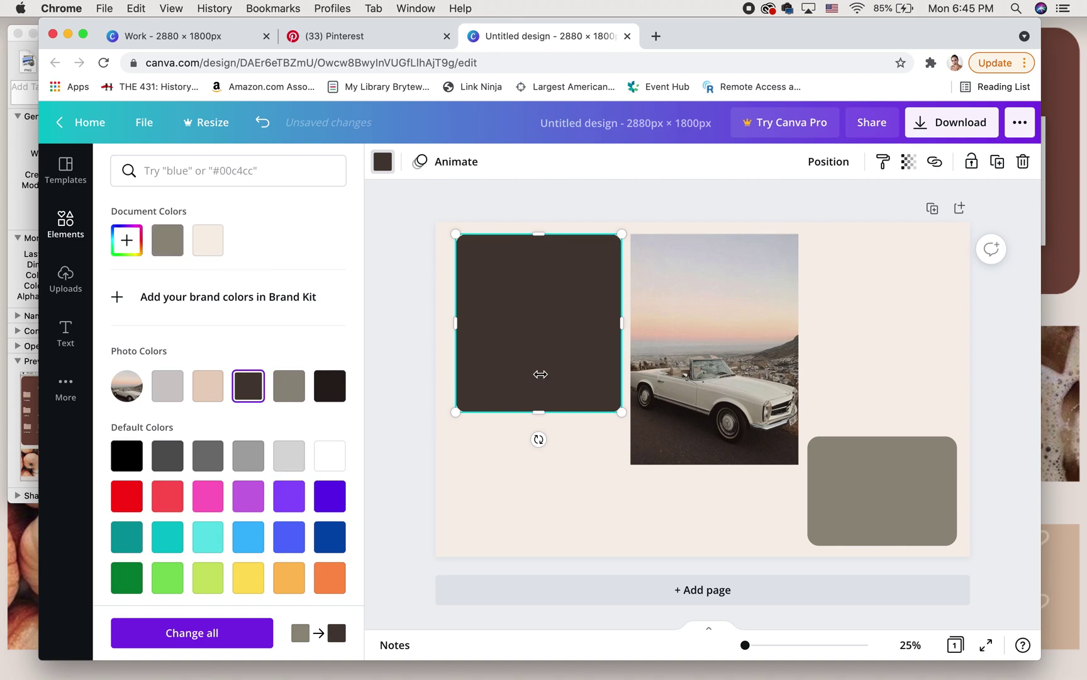
click(906, 522)
click(251, 386)
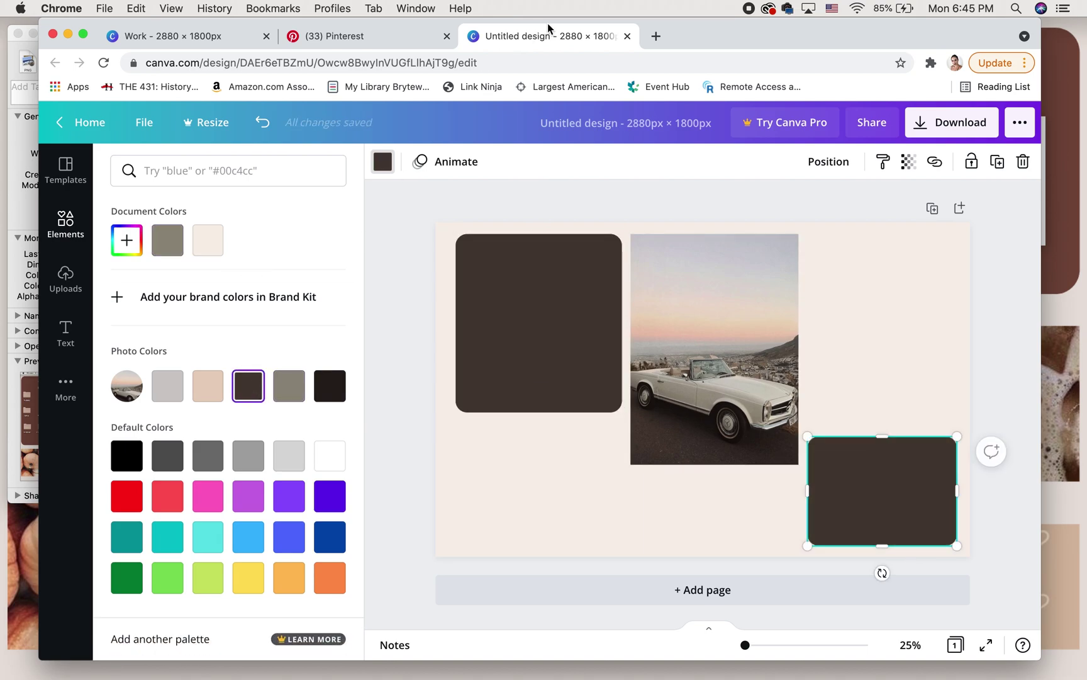
- Copy the "YOU ARE THE SUN" image from the Pinterest board and paste it into the untitled Canva design
click(334, 36)
scroll(442, 400, up, 3)
scroll(443, 400, up, 5)
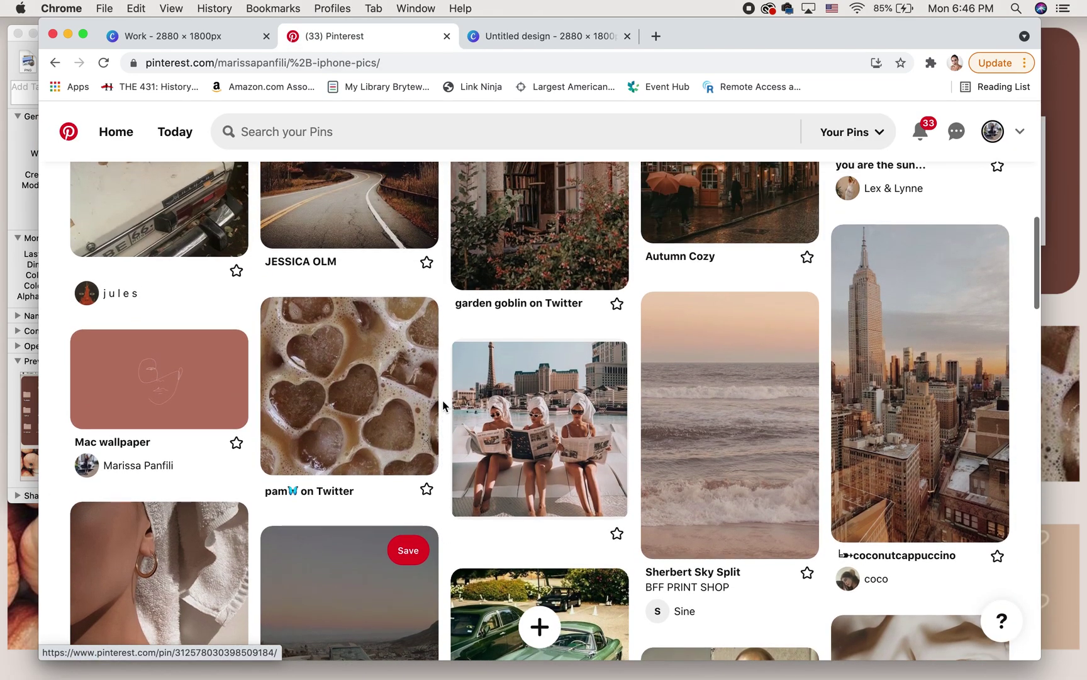
scroll(442, 400, up, 3)
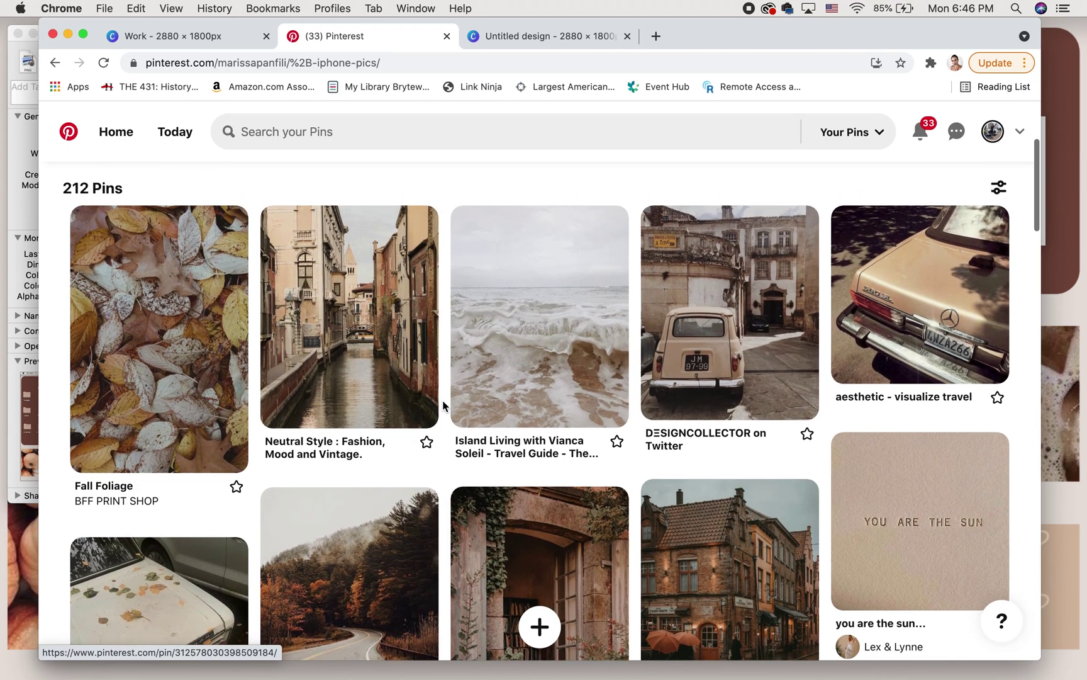
scroll(442, 401, down, 4)
mouse_move(988, 356)
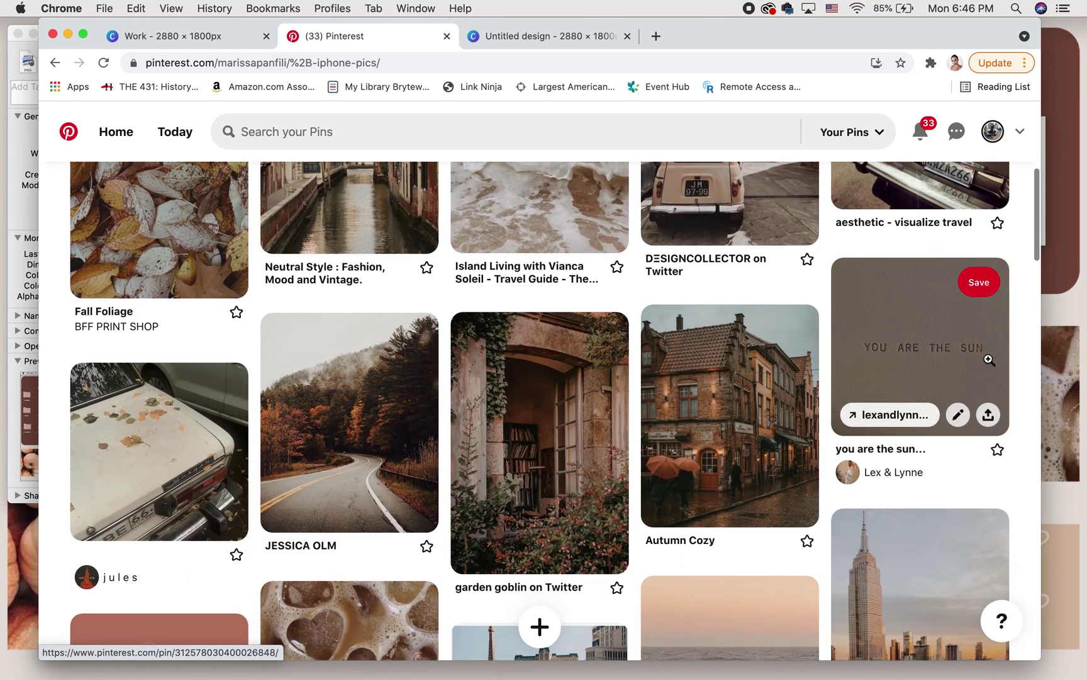
right_click(959, 369)
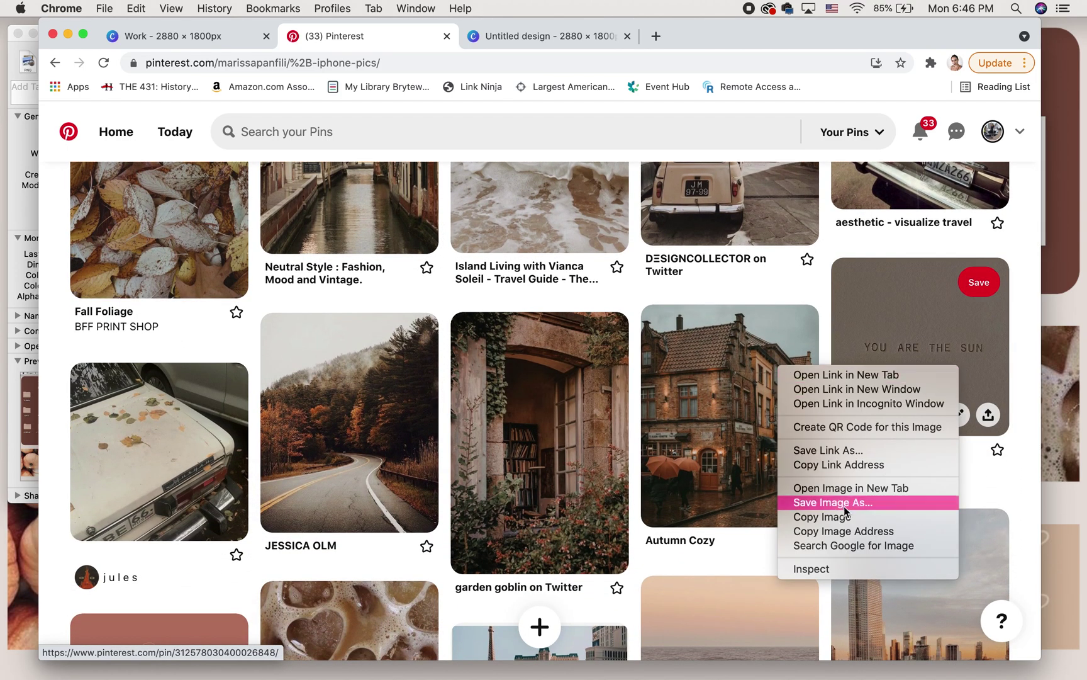
click(847, 516)
click(542, 42)
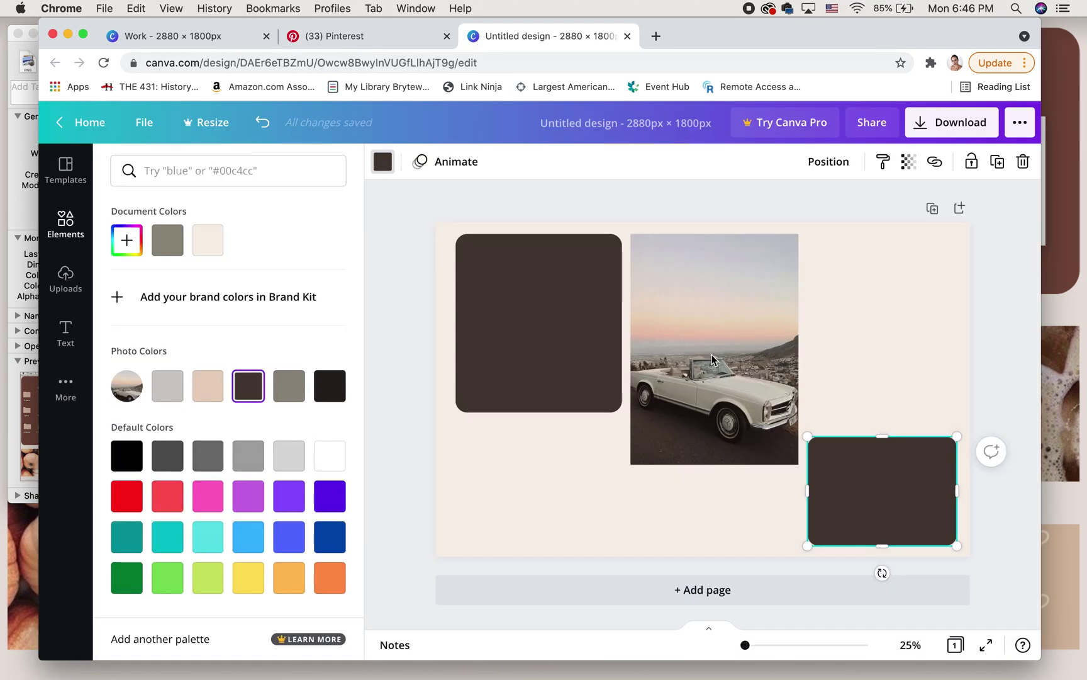
key(super+v)
- Crop the "YOU ARE THE SUN" image to a thin strip around its text and place it below the convertible photo
drag(703, 297, 711, 364)
drag(703, 482, 724, 412)
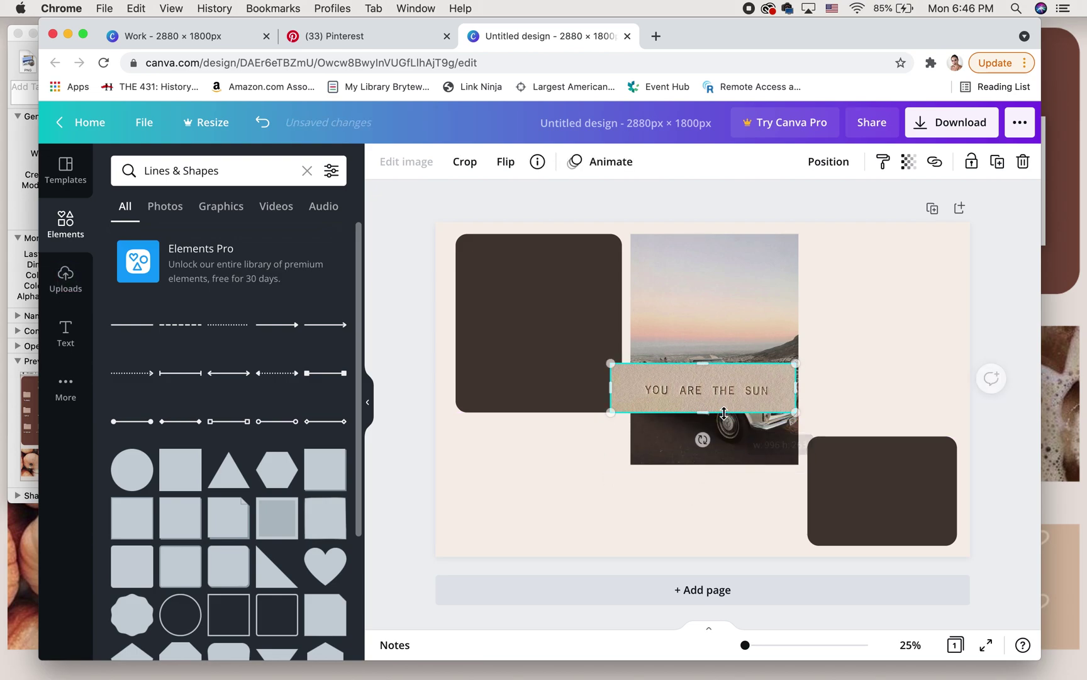
drag(796, 390, 781, 390)
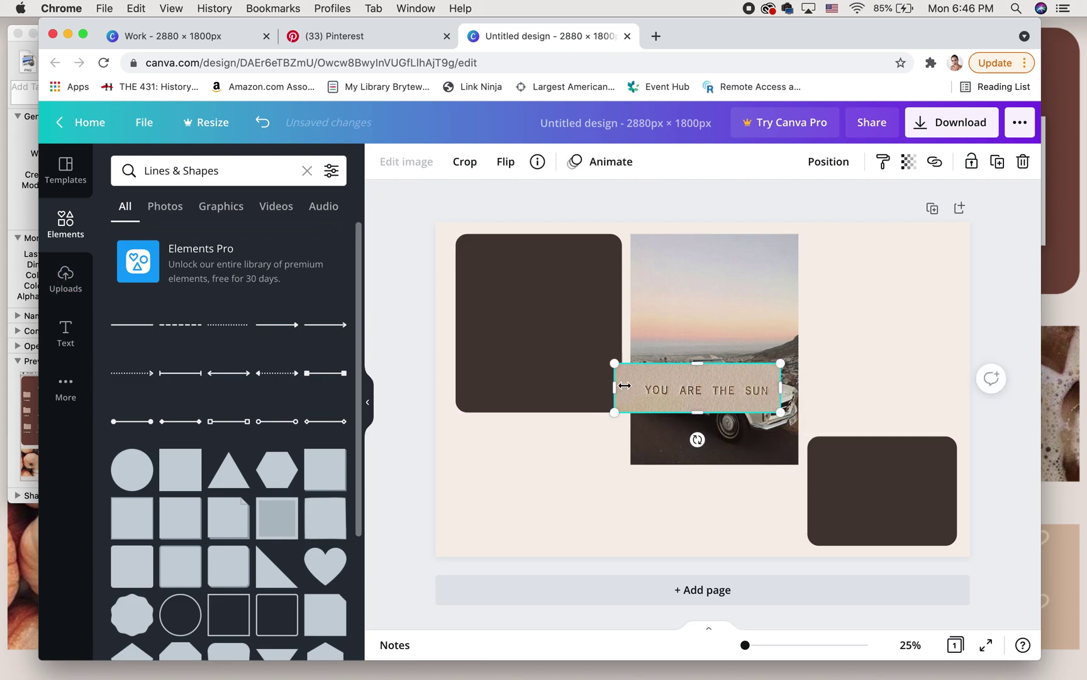
drag(693, 389, 700, 513)
- Try the tan photo colours on the large rounded square and return it to the dark brown photo colour
click(541, 356)
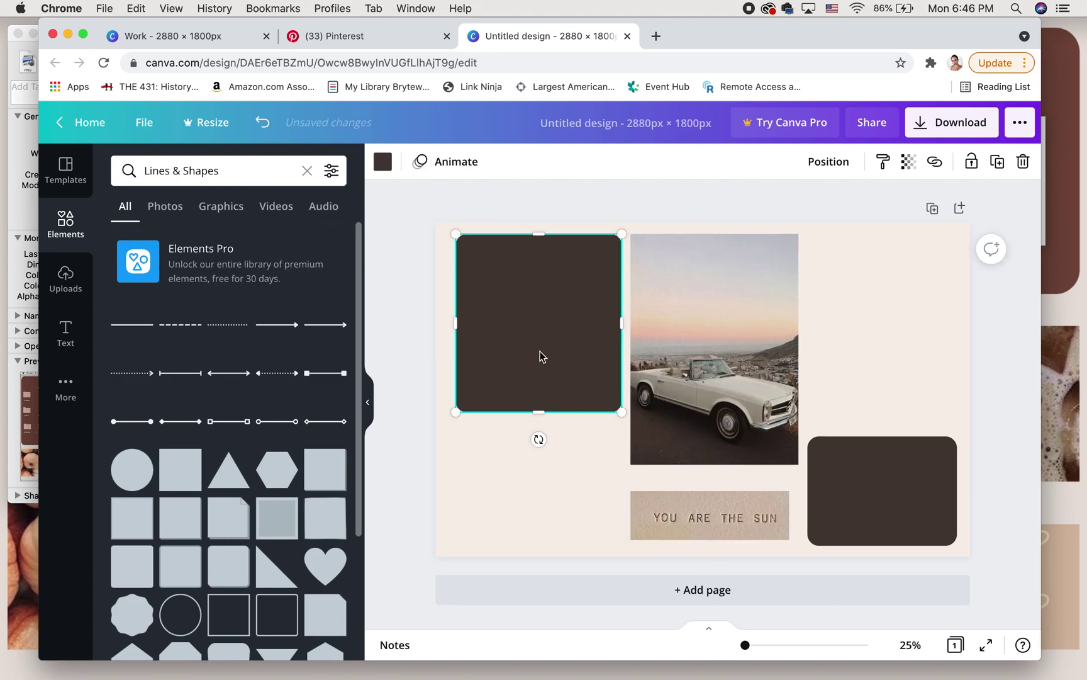
click(382, 171)
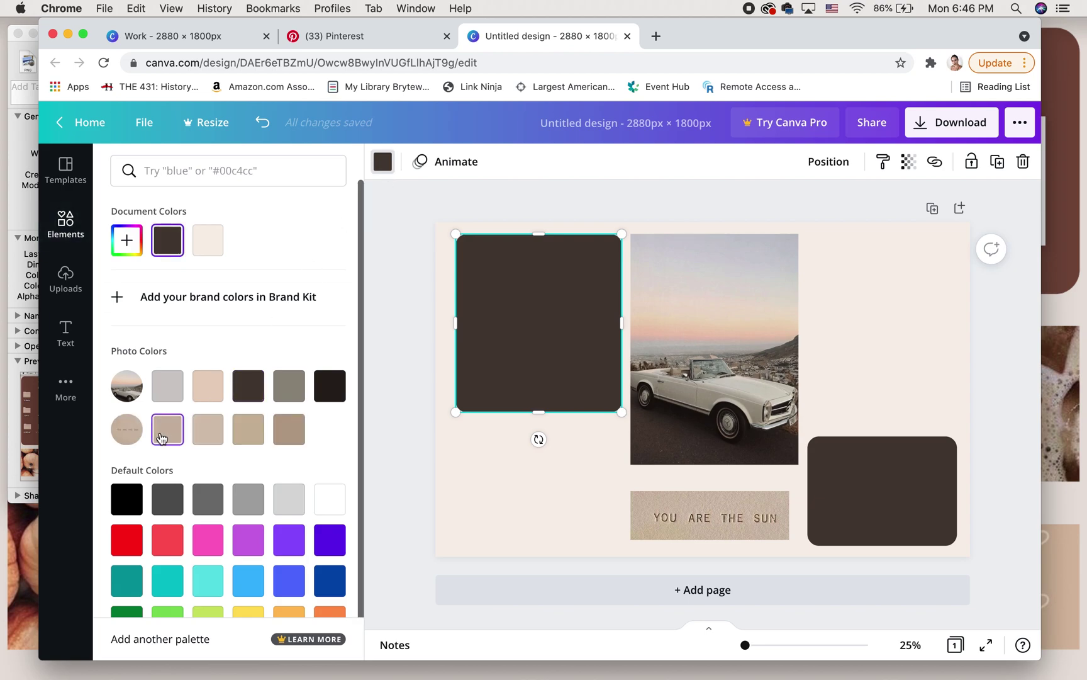
click(290, 441)
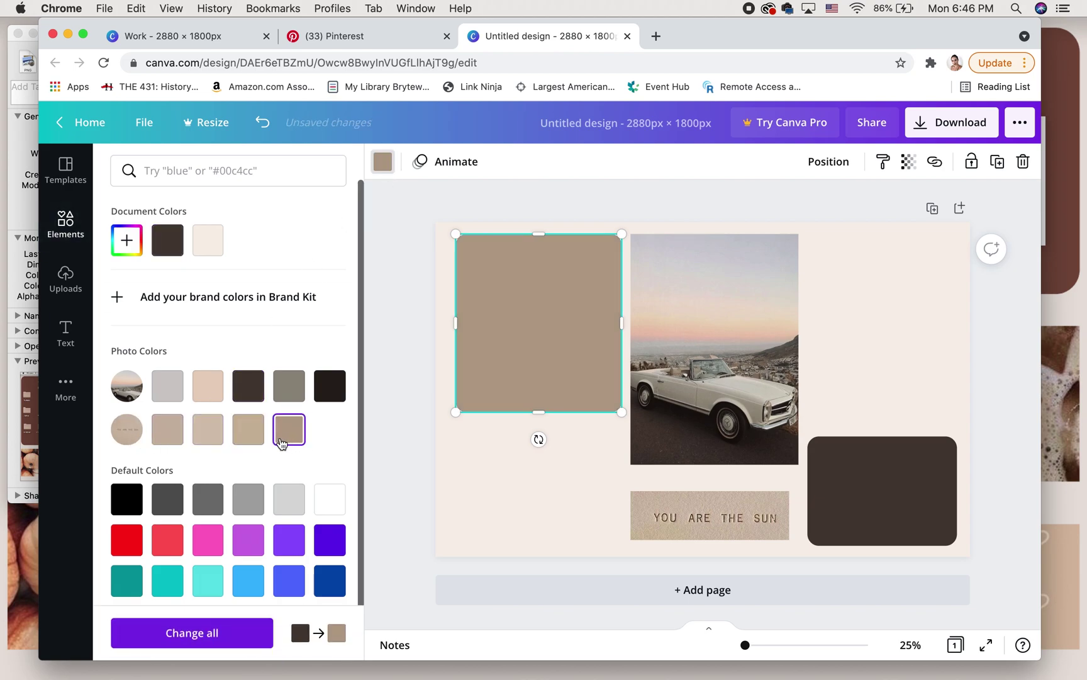
click(261, 443)
click(288, 443)
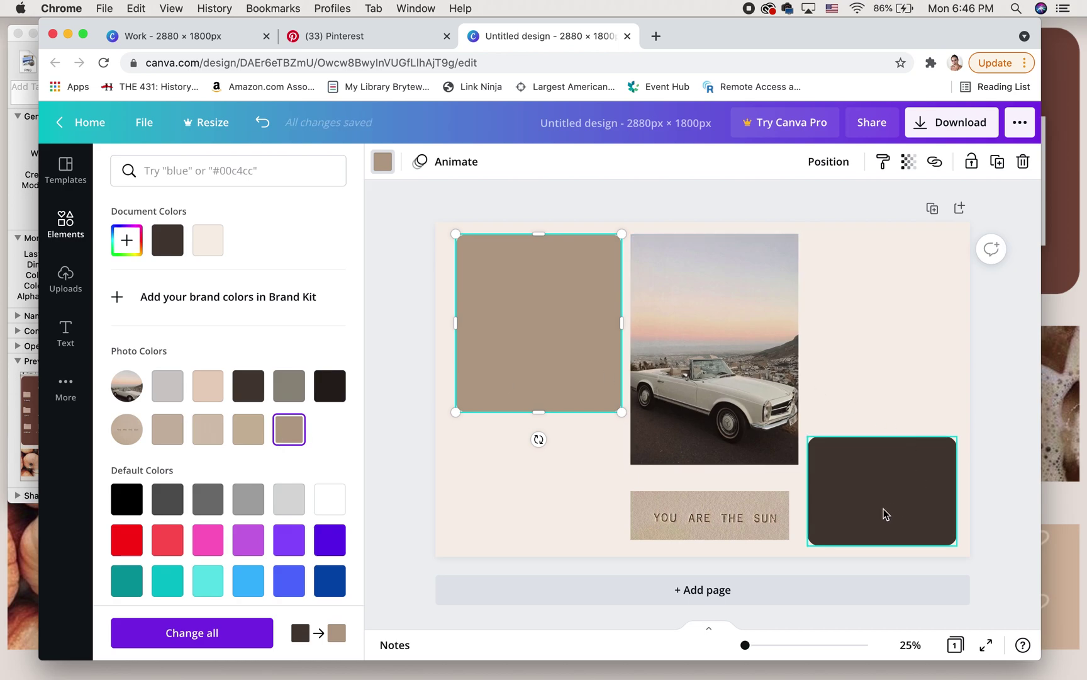
click(247, 385)
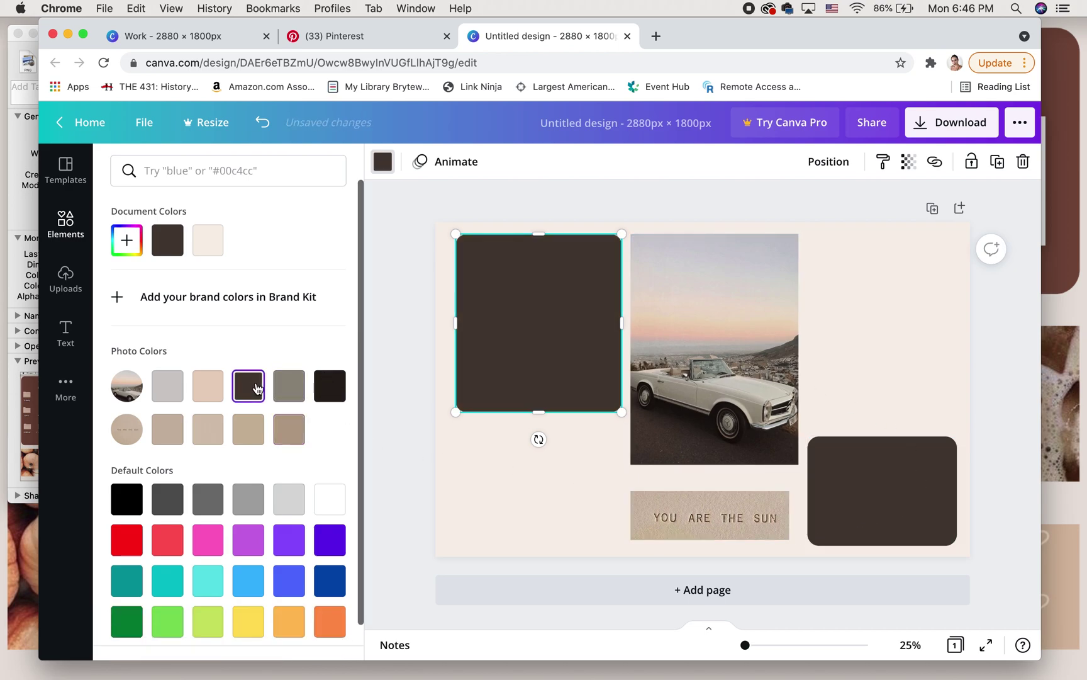
- Recolour the large rounded square with custom brown #62544D and apply the same colour to the smaller rounded rectangle
click(127, 240)
drag(178, 333, 168, 326)
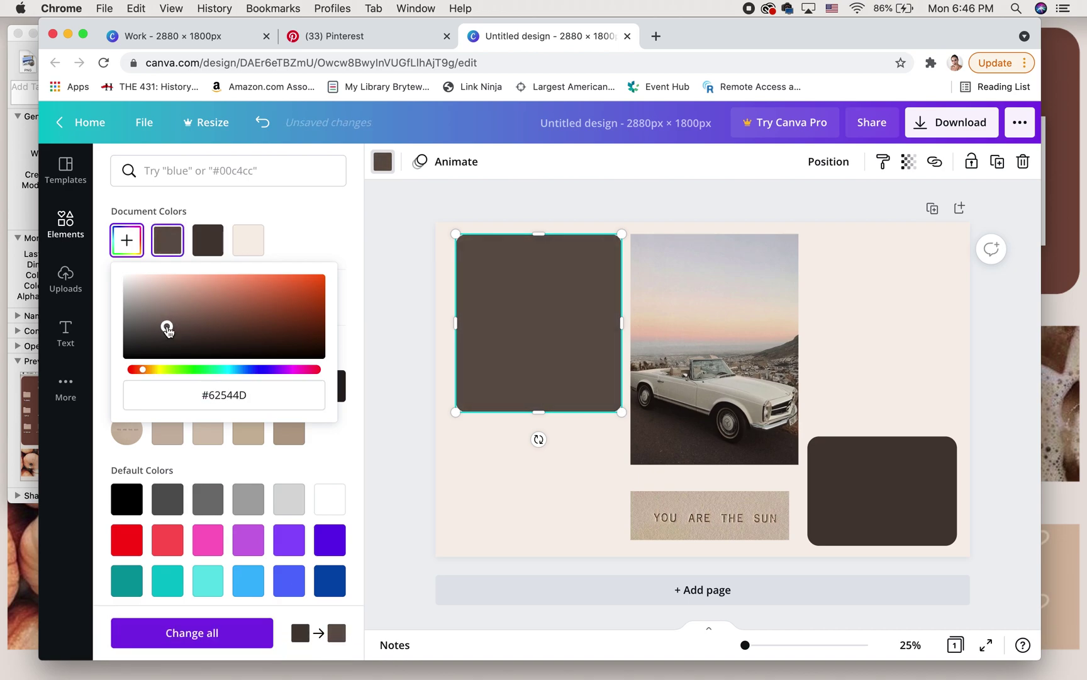
click(881, 526)
click(168, 246)
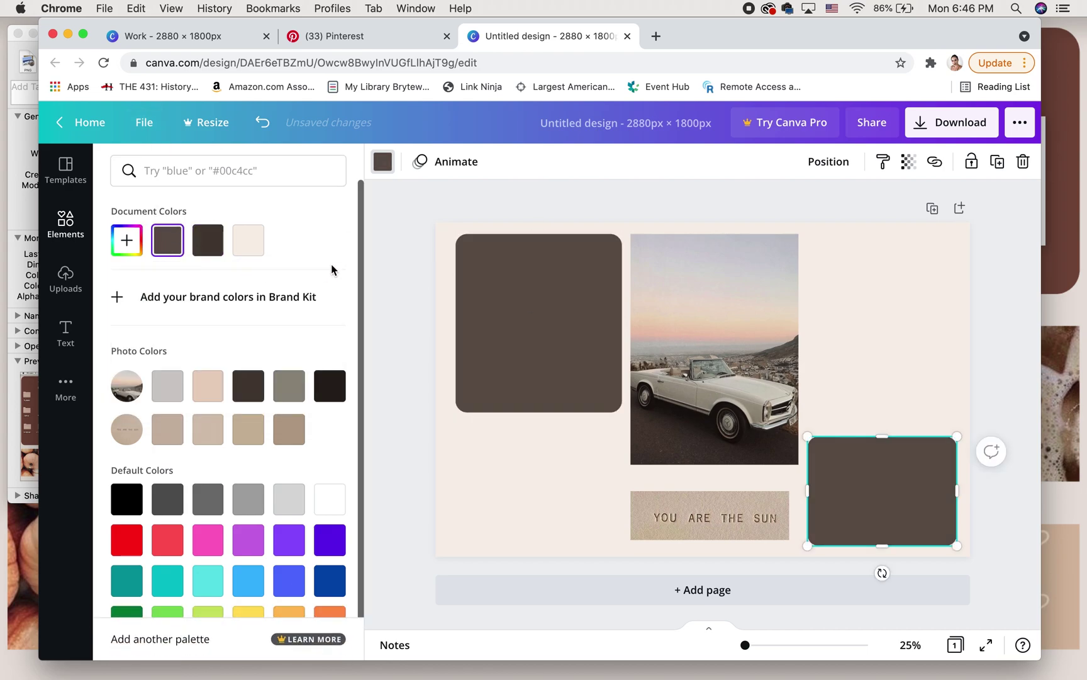
click(405, 302)
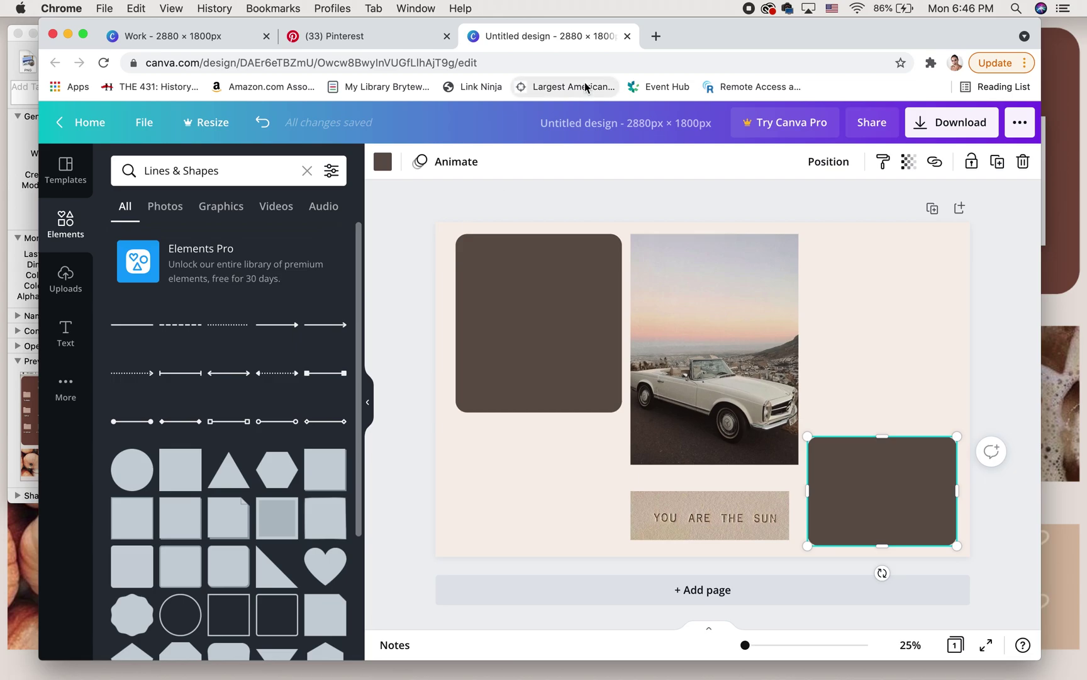
- Look through the Pinterest board for further images that suit the neutral brown wallpaper
click(329, 41)
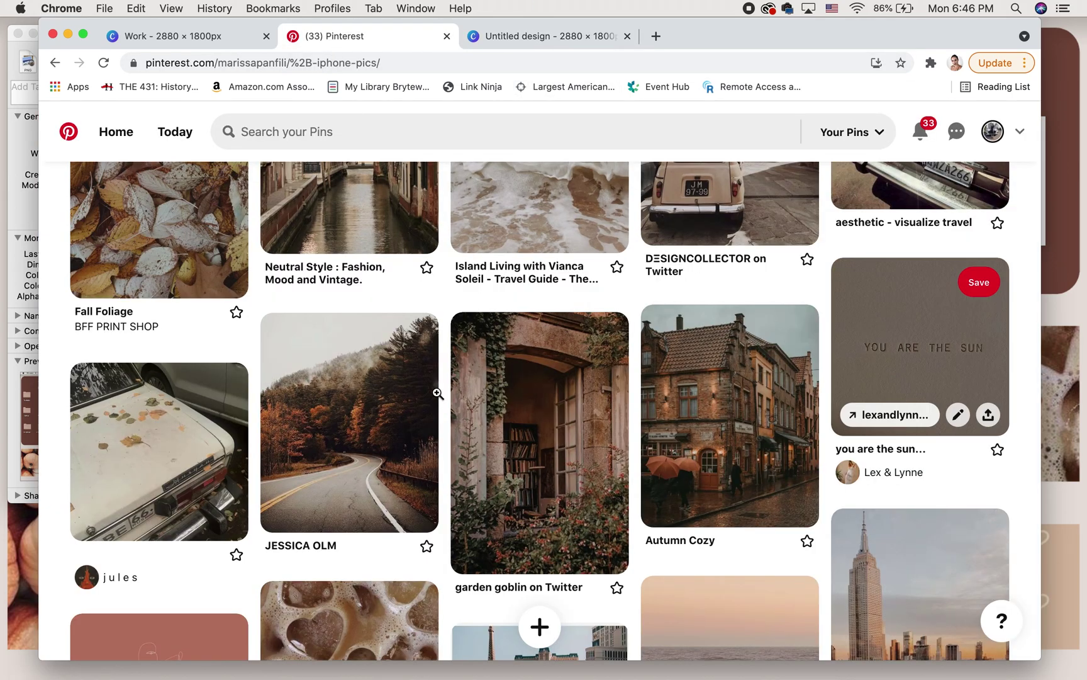
scroll(451, 425, down, 6)
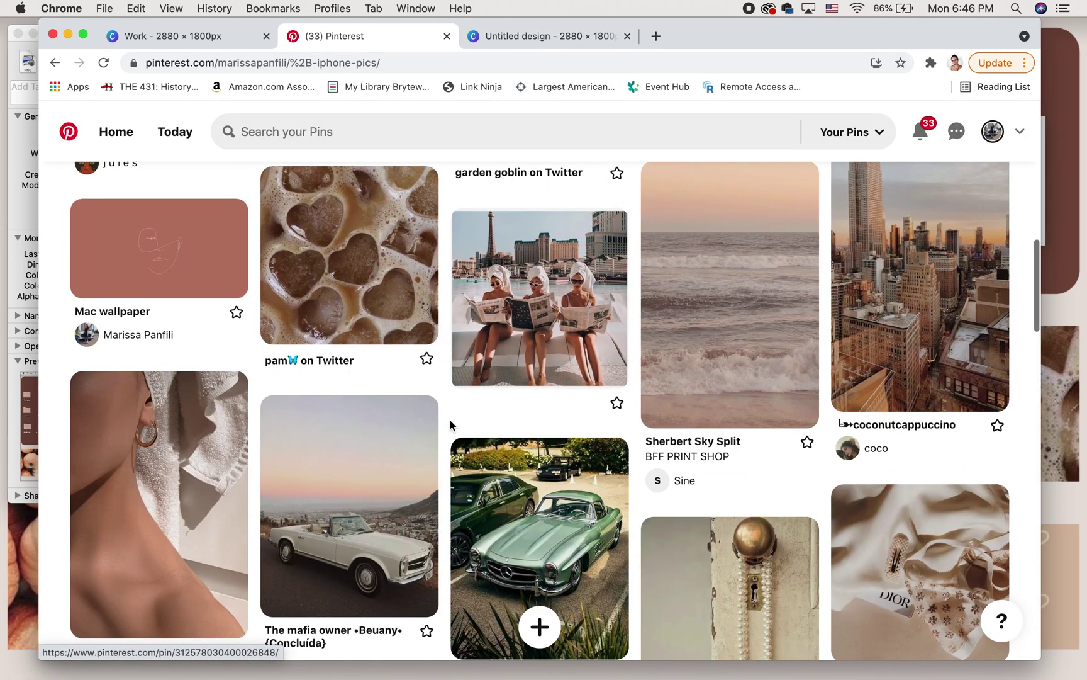
scroll(451, 425, down, 3)
scroll(451, 425, down, 5)
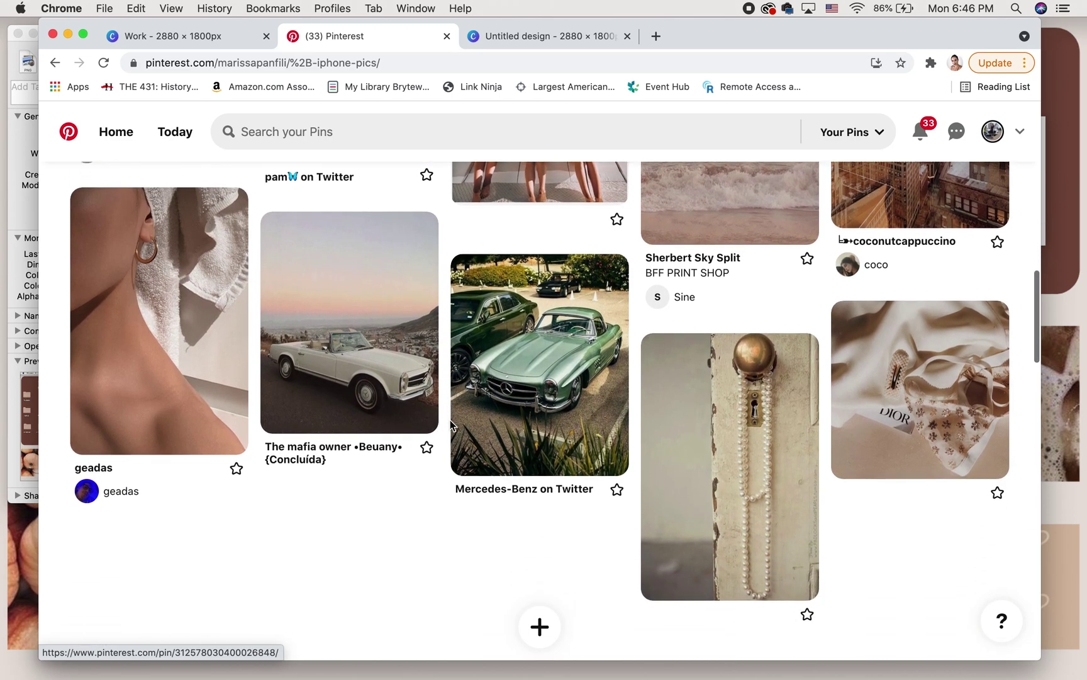
scroll(450, 425, down, 5)
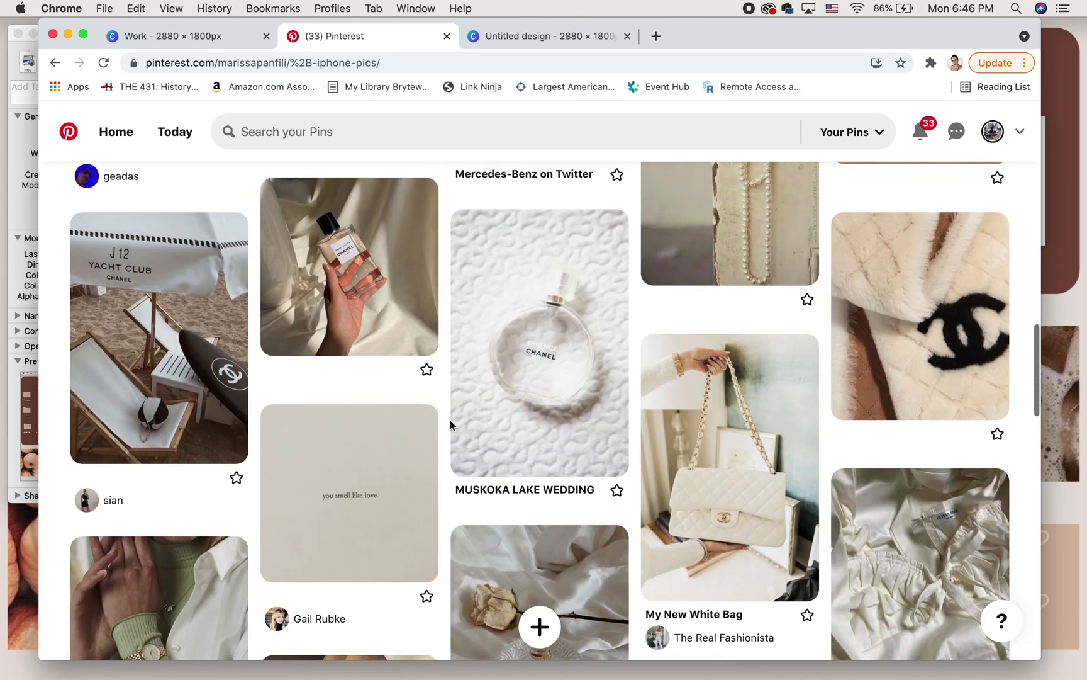
scroll(451, 424, down, 5)
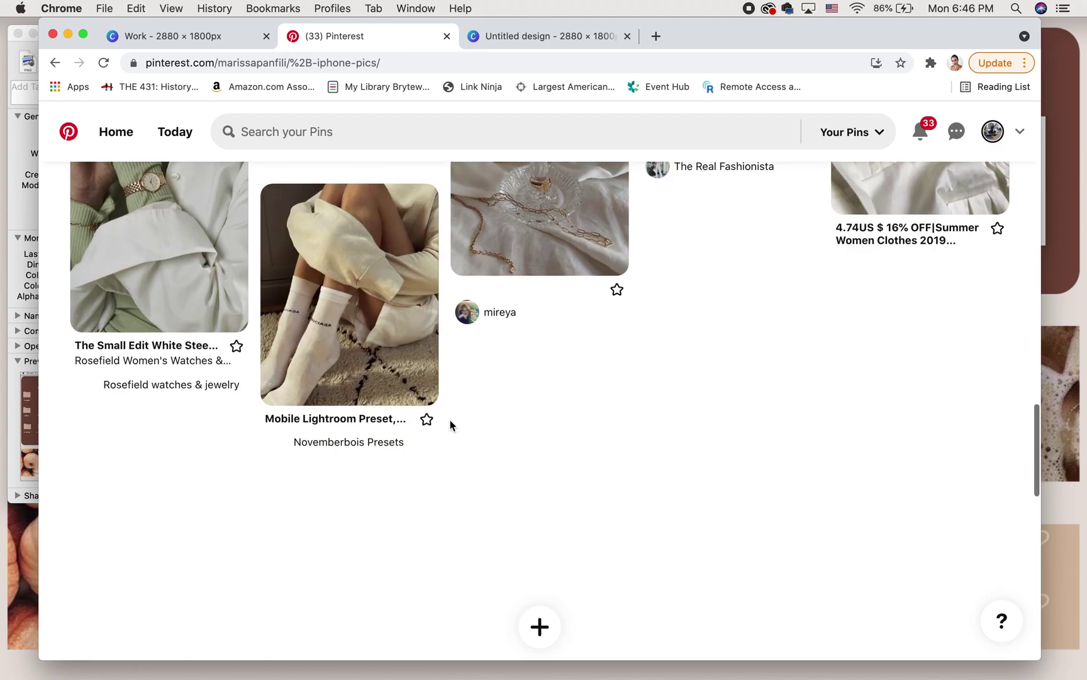
scroll(450, 424, down, 5)
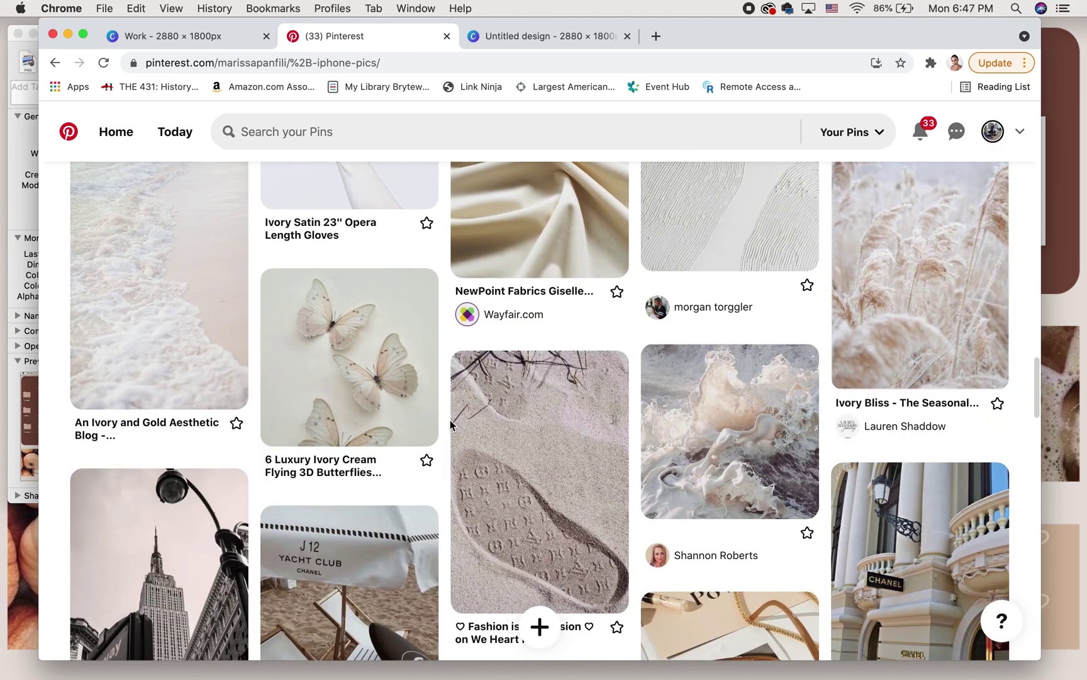
scroll(451, 423, down, 2)
scroll(451, 423, down, 2)
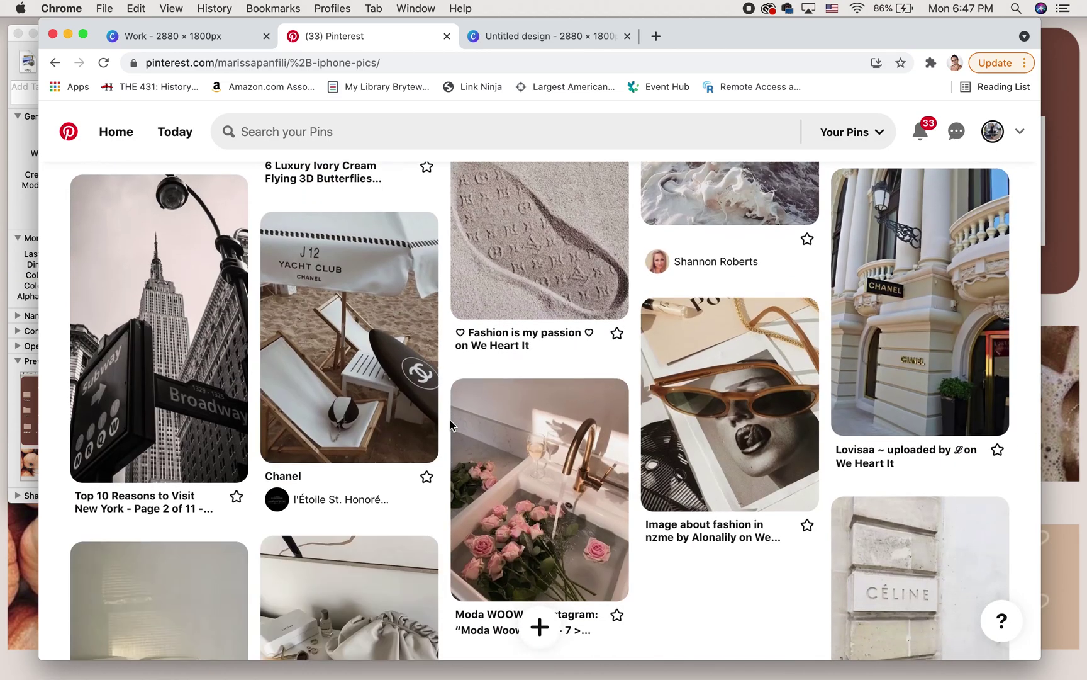
scroll(451, 424, down, 3)
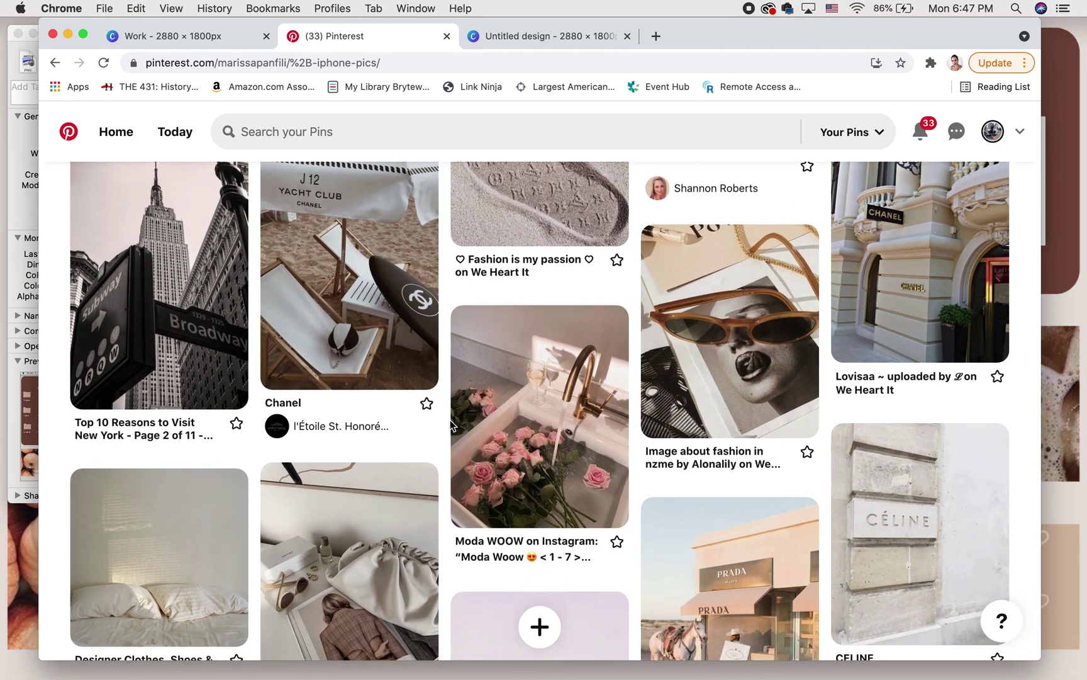
scroll(451, 423, down, 15)
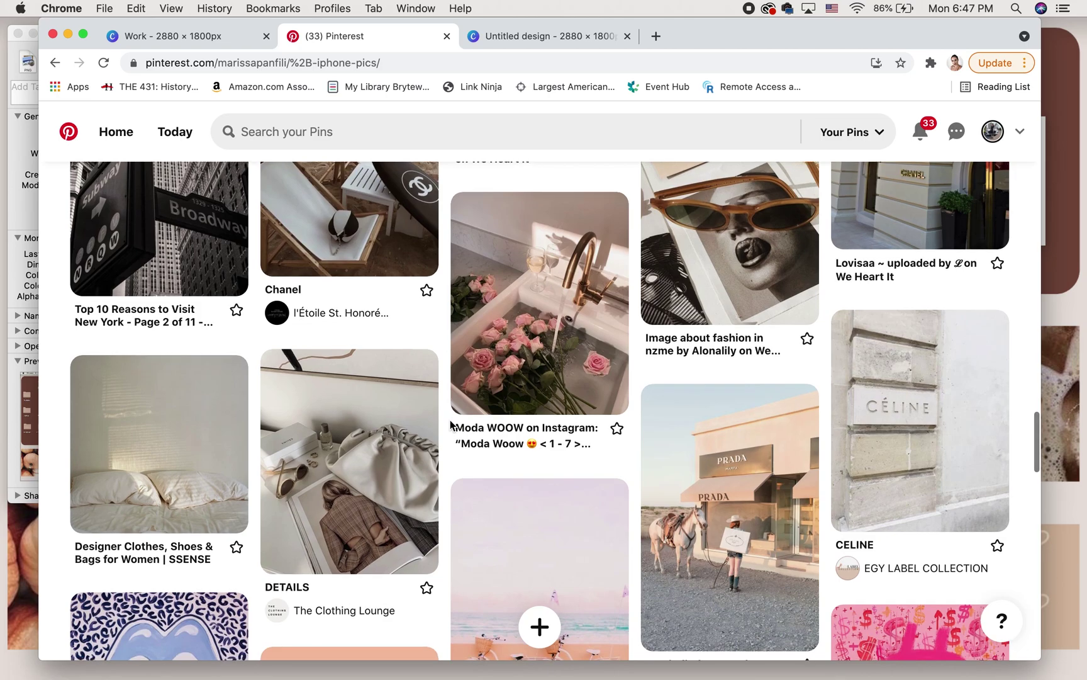
scroll(451, 419, down, 3)
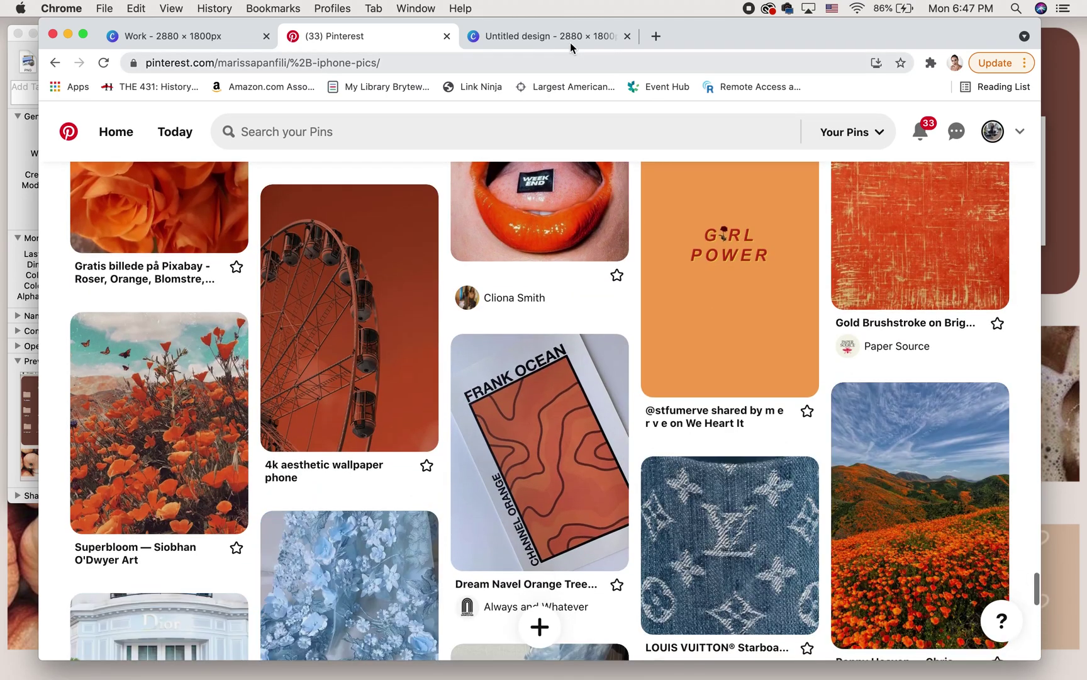
- Return to the untitled Canva design, try out the pink storefront photo from the uploads on the page, and delete it
click(571, 42)
click(61, 296)
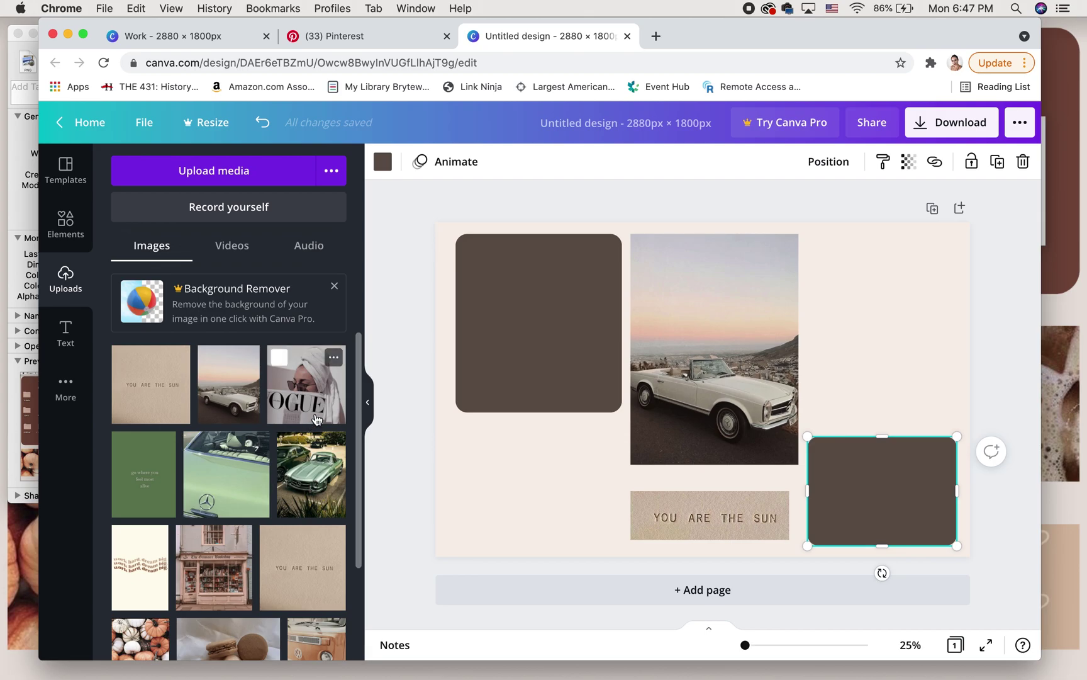
click(217, 566)
drag(713, 438, 887, 382)
drag(790, 431, 857, 372)
drag(910, 308, 543, 483)
key(BackSpace)
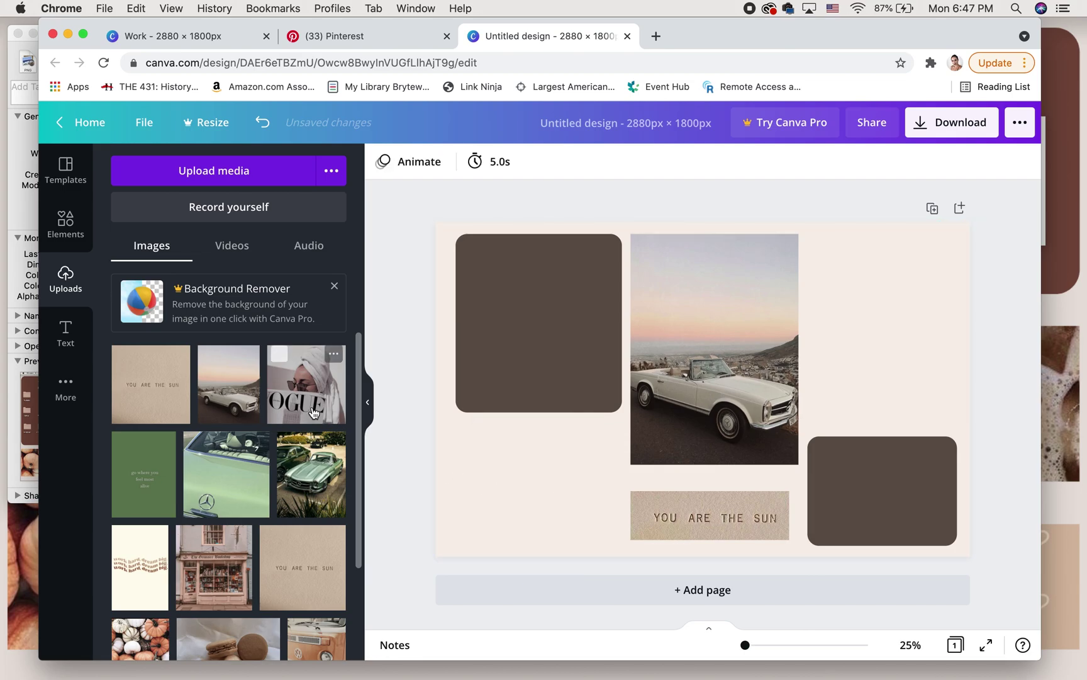
- Add the pumpkin photo from the uploads and crop it to a horizontal strip around a few pumpkins
scroll(289, 569, down, 3)
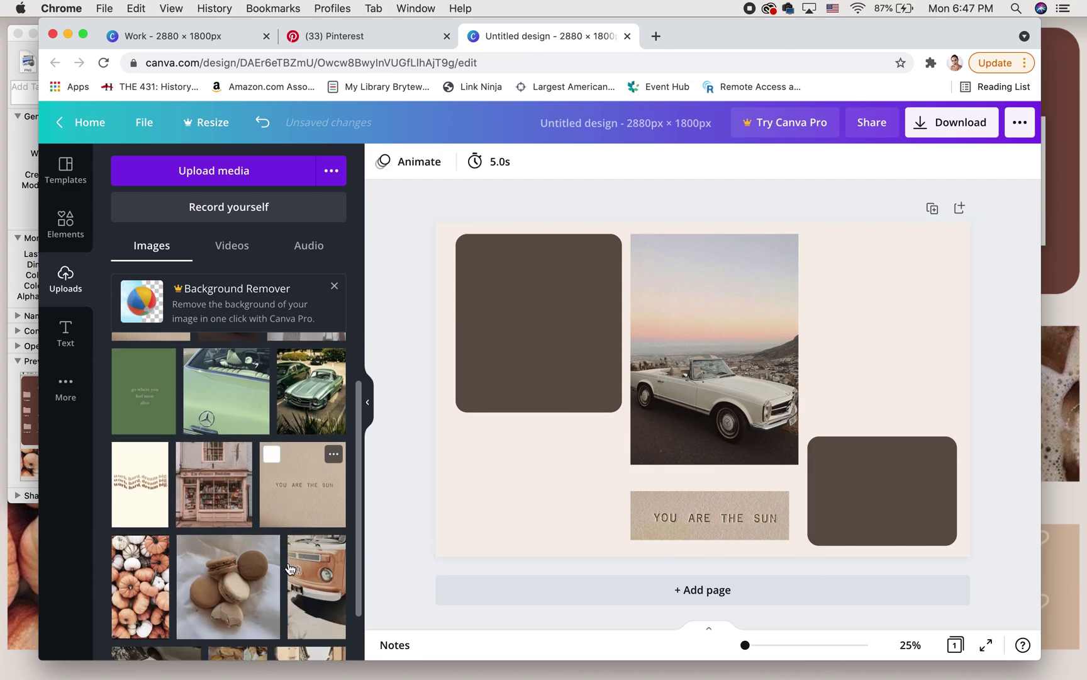
click(125, 591)
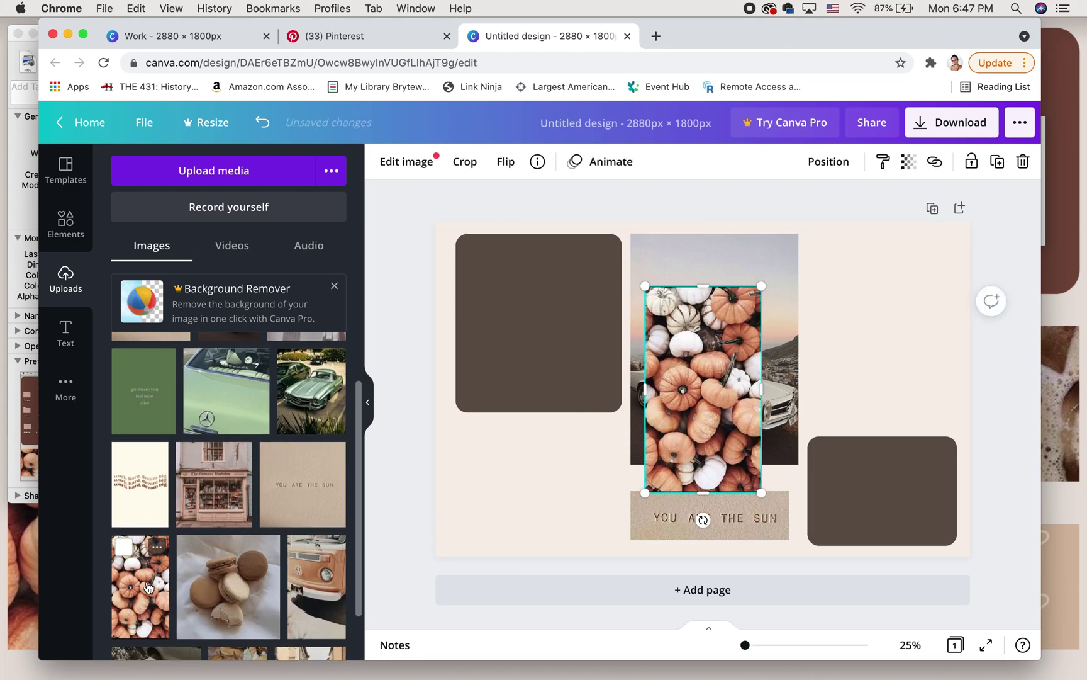
mouse_move(706, 286)
mouse_down()
mouse_move(693, 303)
mouse_move(711, 325)
mouse_move(716, 287)
mouse_up()
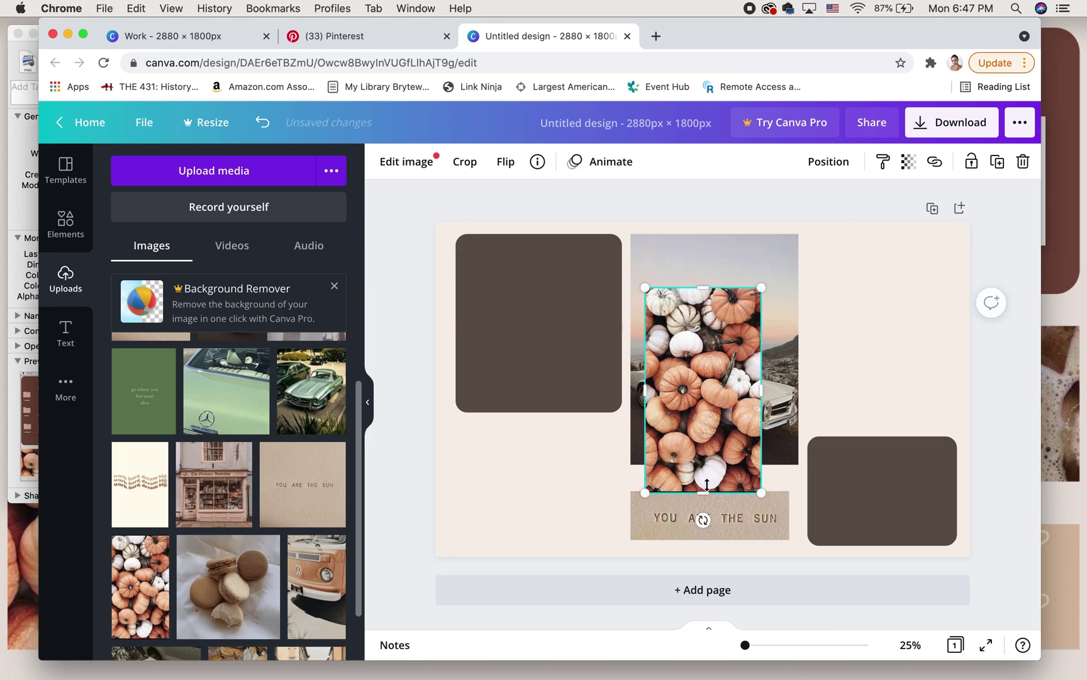
drag(703, 491, 818, 319)
drag(730, 348, 737, 370)
mouse_move(730, 284)
mouse_down()
mouse_move(734, 224)
mouse_move(719, 311)
mouse_move(721, 286)
mouse_move(724, 296)
mouse_up()
drag(733, 359, 733, 445)
drag(737, 327, 738, 365)
- Place the pumpkin strip beneath the large rounded square and trim its outer edge in line with the square
drag(753, 411, 630, 483)
mouse_move(537, 457)
mouse_down()
mouse_move(537, 485)
mouse_move(529, 471)
mouse_up()
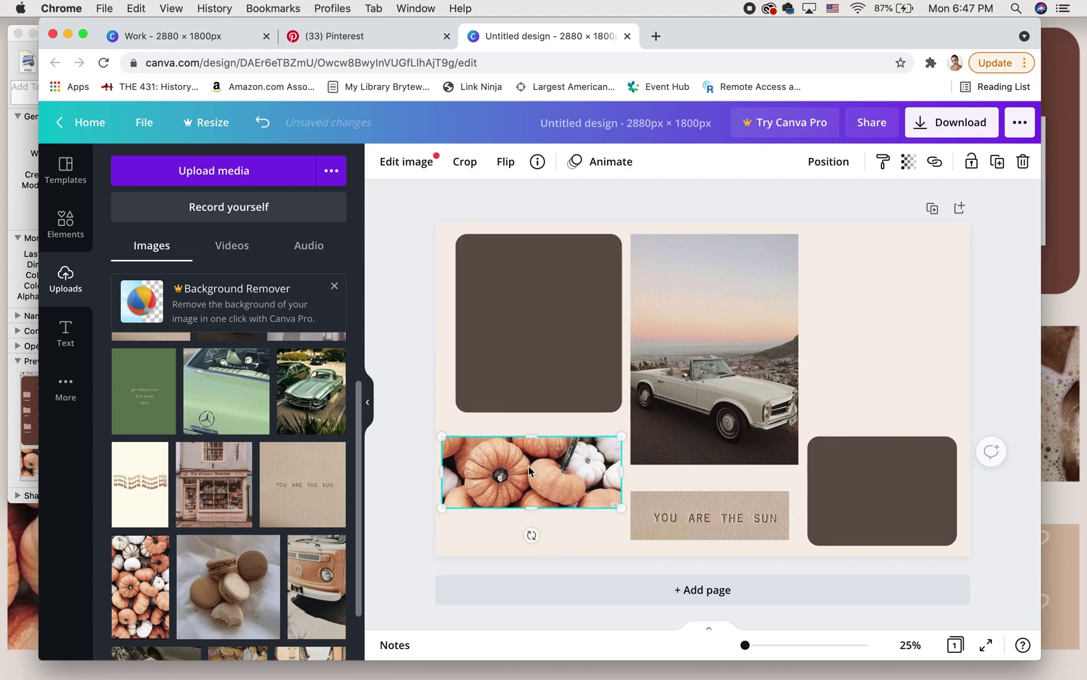
drag(443, 468, 459, 471)
click(604, 533)
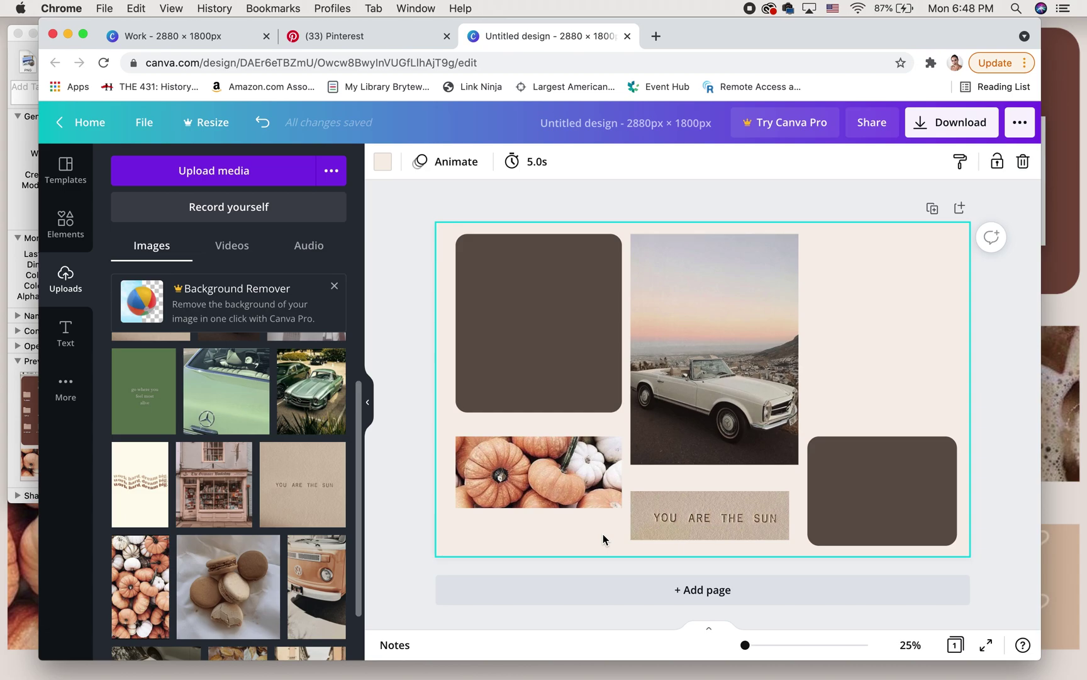
- Place a horizontally cropped sunglasses photo in the page's upper-right corner, above the raised smaller rounded rectangle, and nudge the convertible photo slightly left
click(228, 587)
drag(703, 482, 719, 418)
drag(703, 324, 881, 282)
click(873, 396)
drag(705, 350, 700, 350)
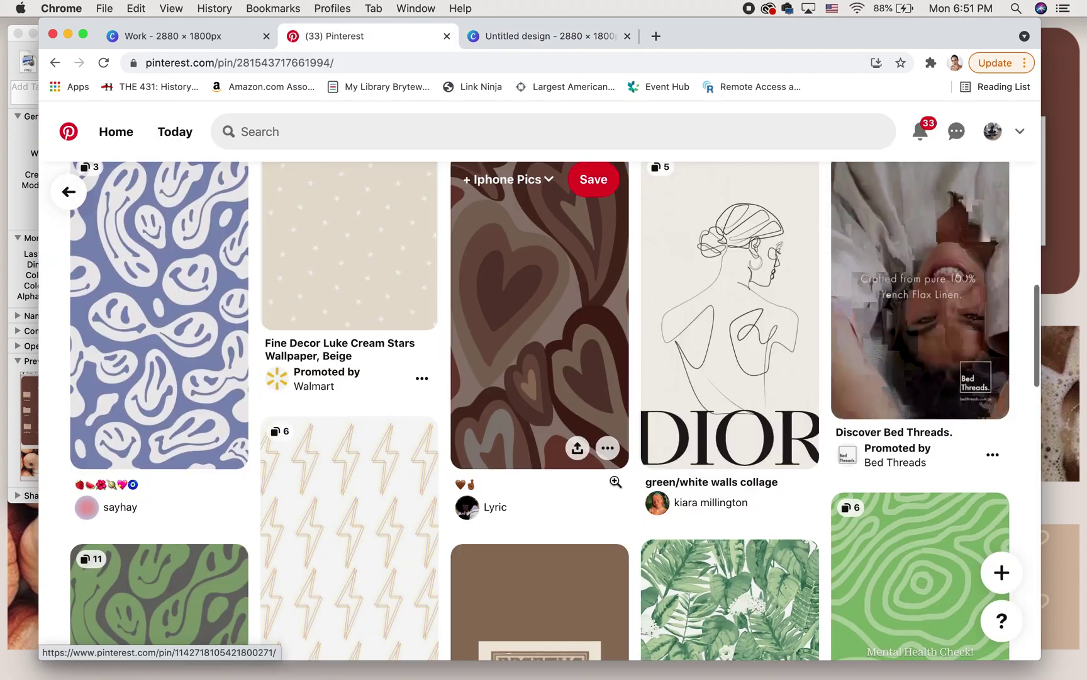
- Open the DIOR line-art pin on Pinterest, copy its image and return to the untitled Canva design
right_click(727, 367)
click(721, 349)
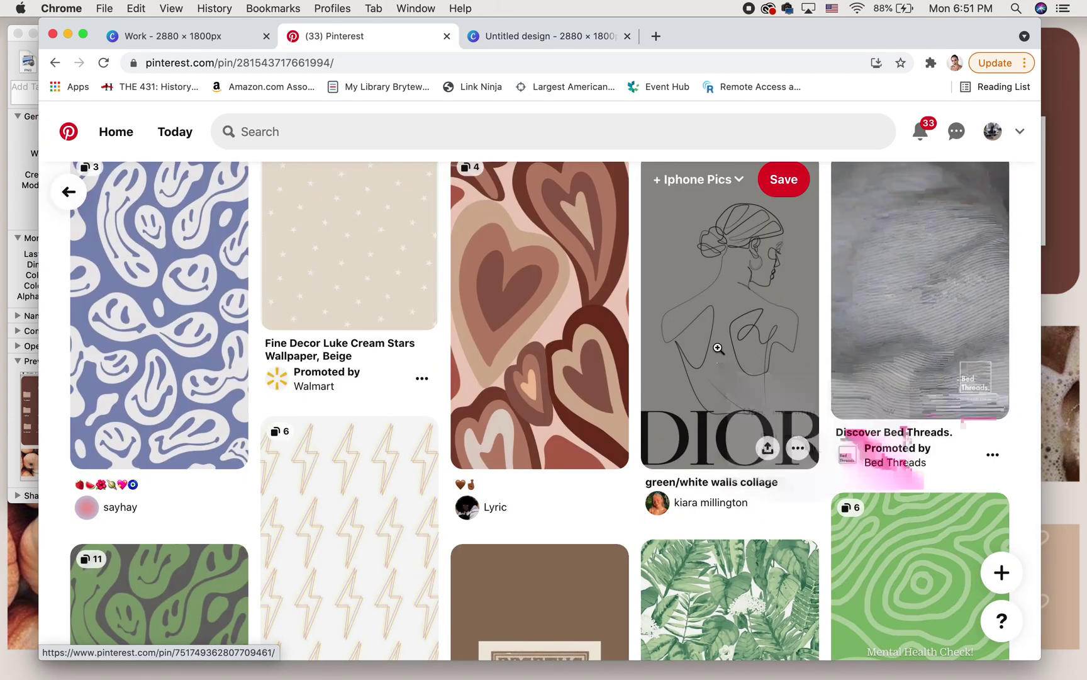
right_click(722, 315)
click(723, 315)
right_click(365, 455)
click(391, 497)
click(548, 36)
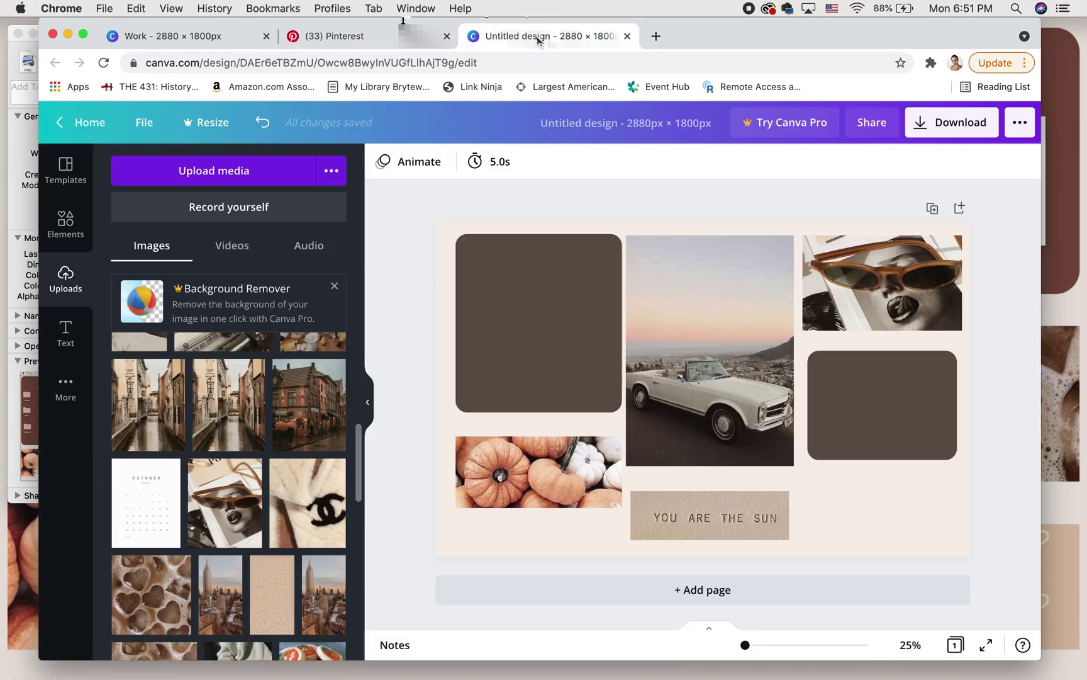
- Paste the DIOR image, crop it to the DIOR lettering and place it beneath the smaller rounded rectangle
key(super+v)
drag(704, 454, 883, 511)
click(401, 370)
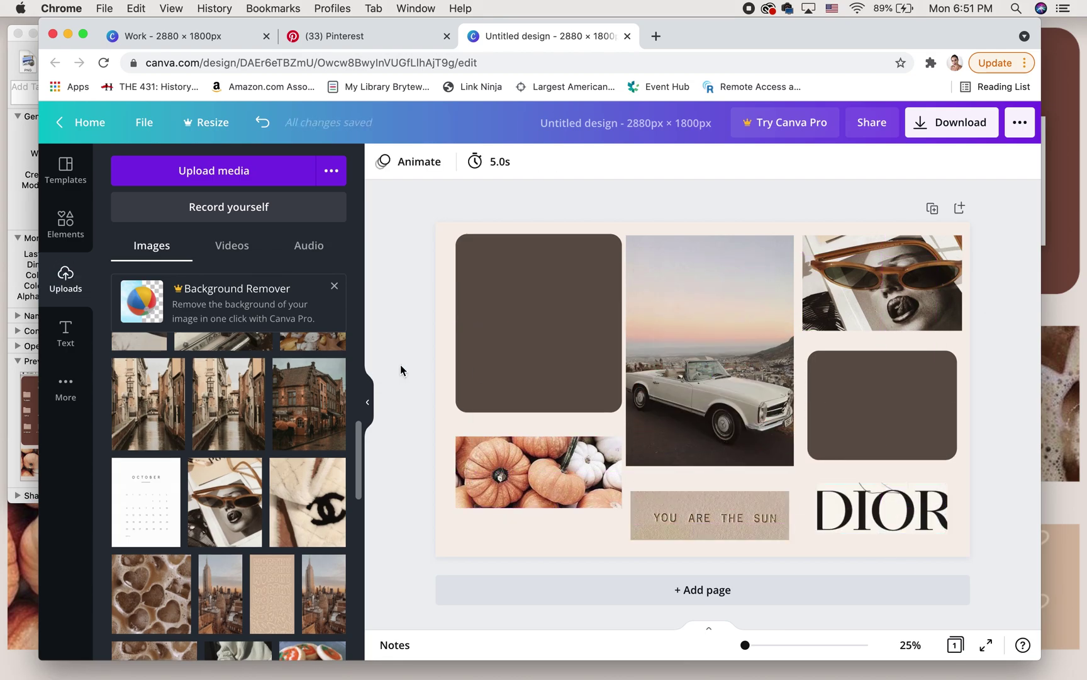
- Shift the large rounded square slightly left and adjust both side edges of the pumpkin photo to line up with it
drag(504, 360, 503, 360)
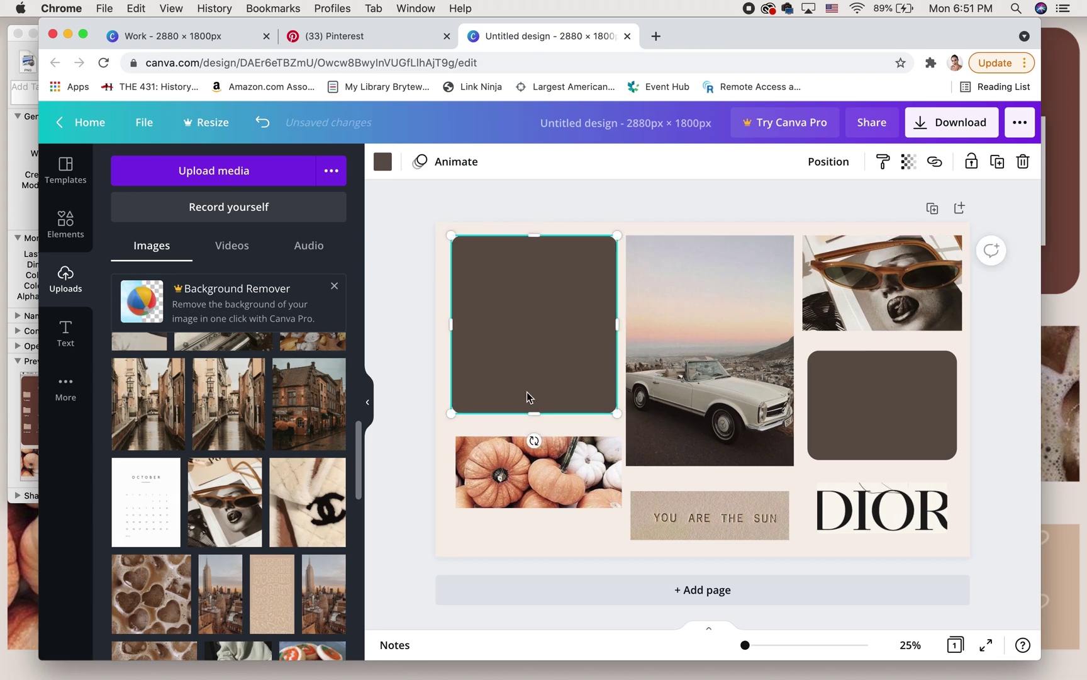
click(598, 478)
drag(624, 471, 617, 471)
drag(460, 470, 455, 471)
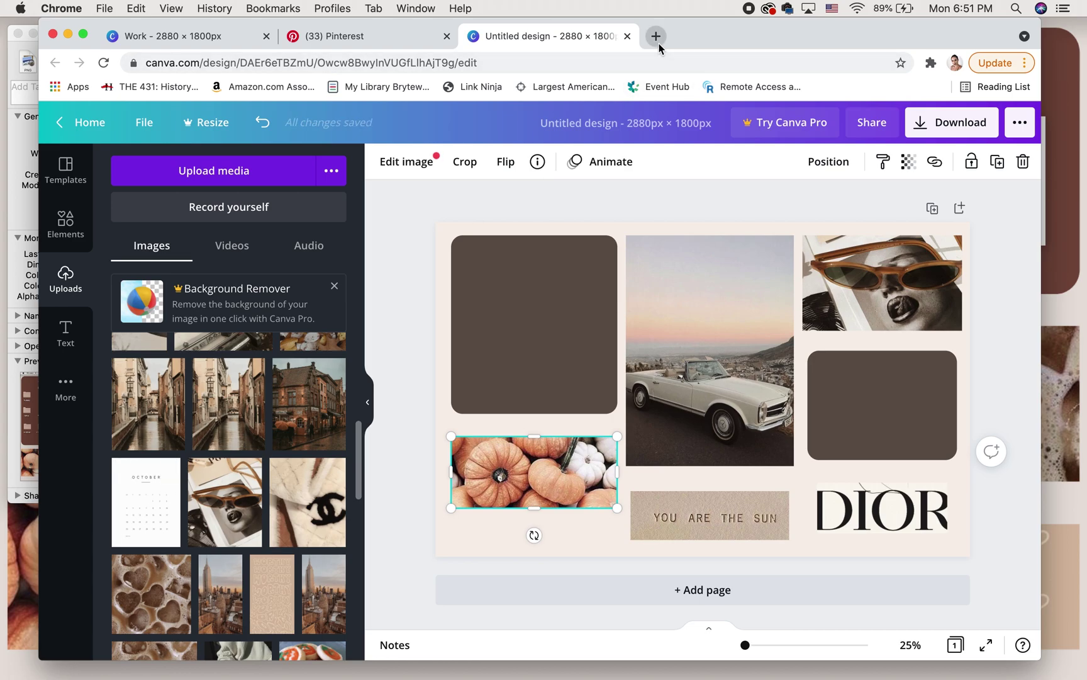
- Search Pinterest for "2021 october calendar" and save the minimalist white October calendar pin to the Iphone Pics board
click(359, 36)
click(389, 140)
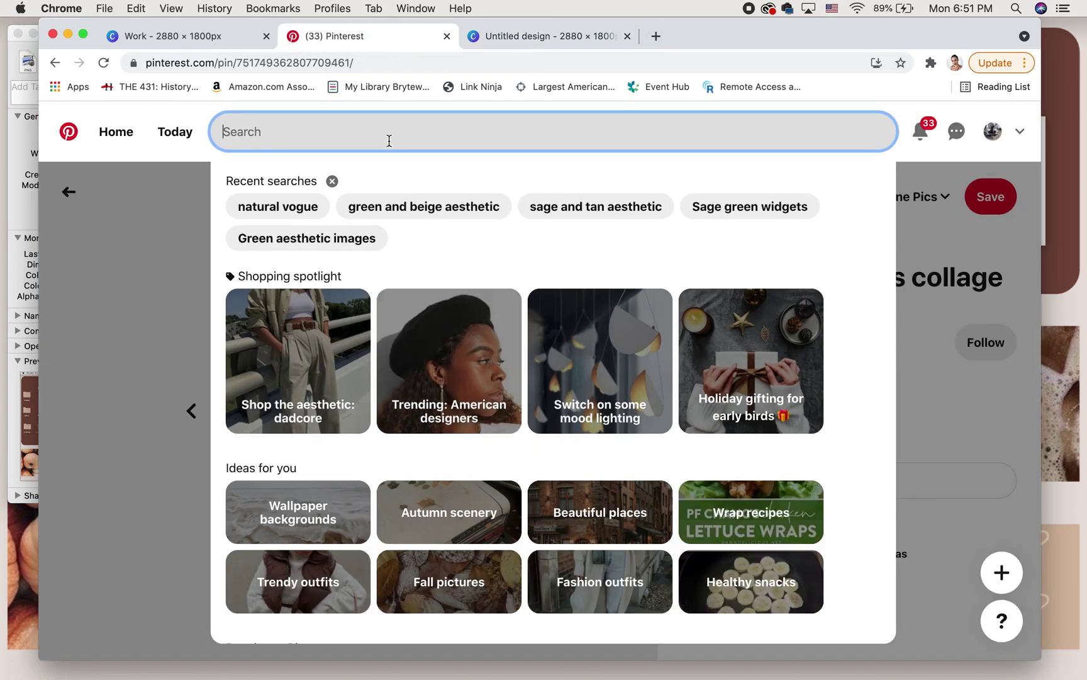
text(2021 october)
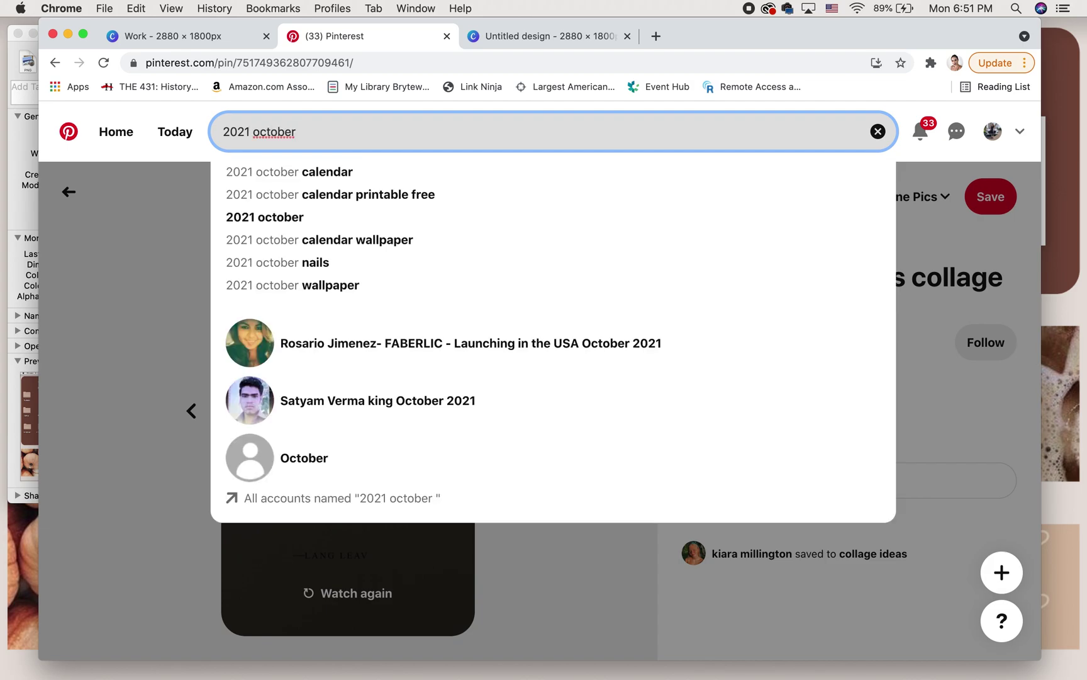
click(434, 173)
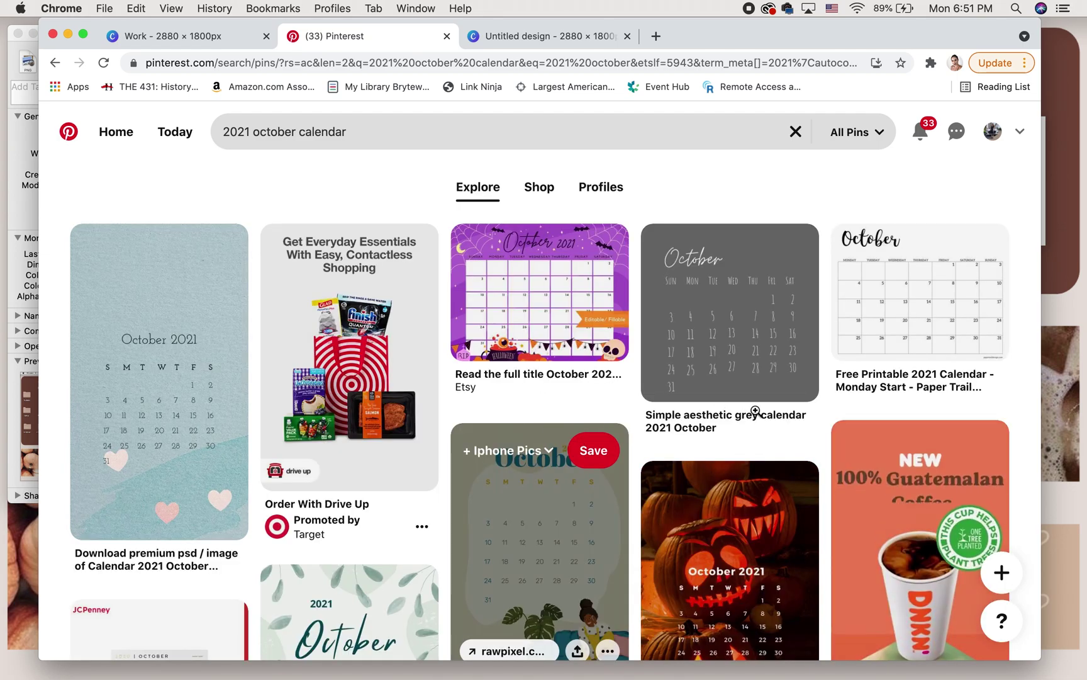
scroll(648, 473, down, 10)
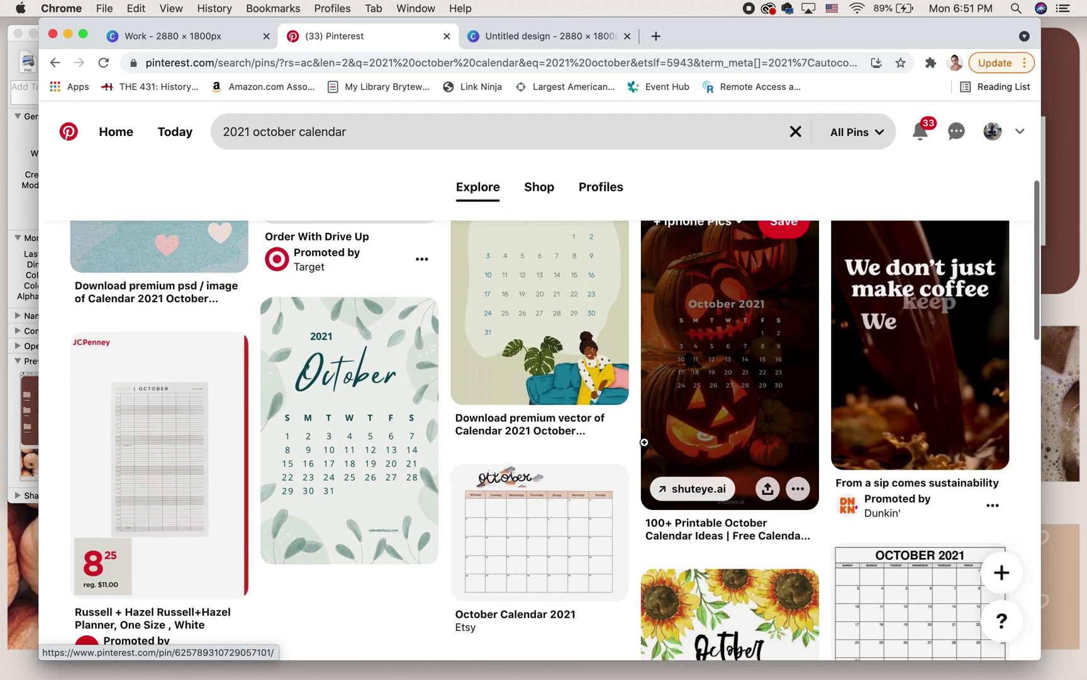
scroll(645, 444, down, 2)
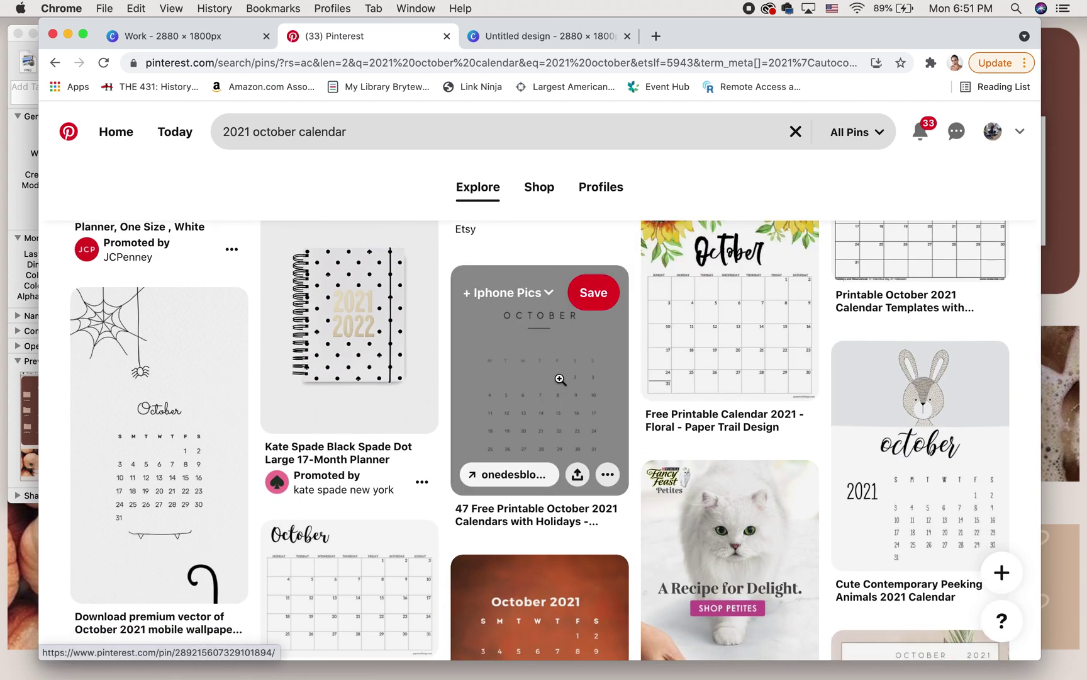
click(601, 305)
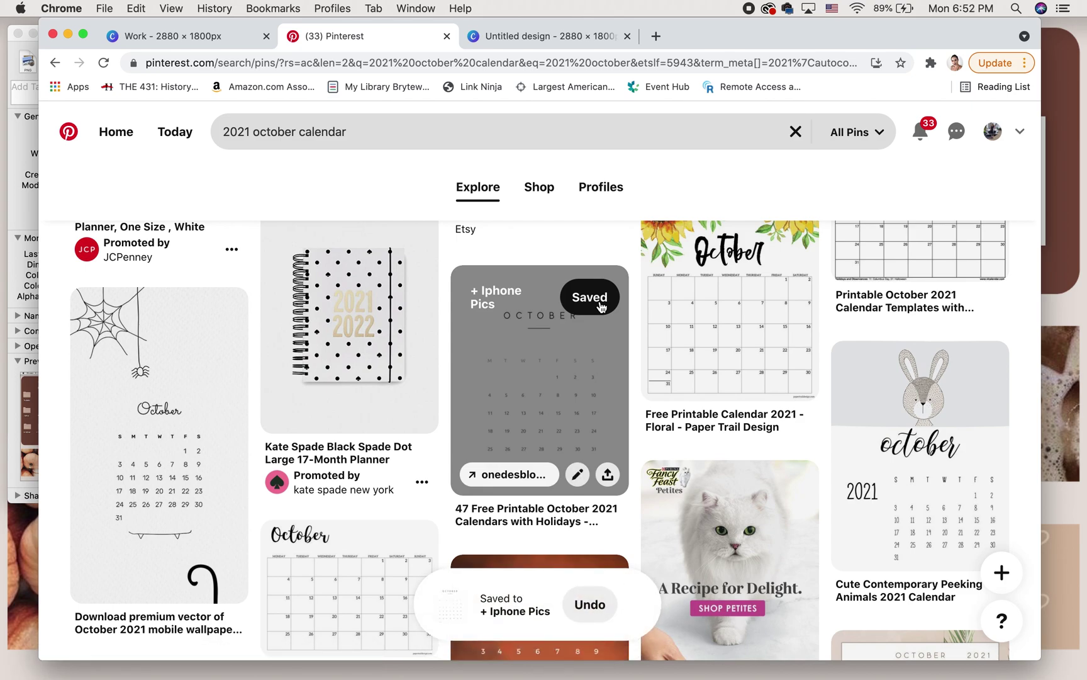
- Return to the Canva design, insert the uploaded October calendar, crop it to the date grid and centre it over the convertible photo
click(531, 44)
click(150, 515)
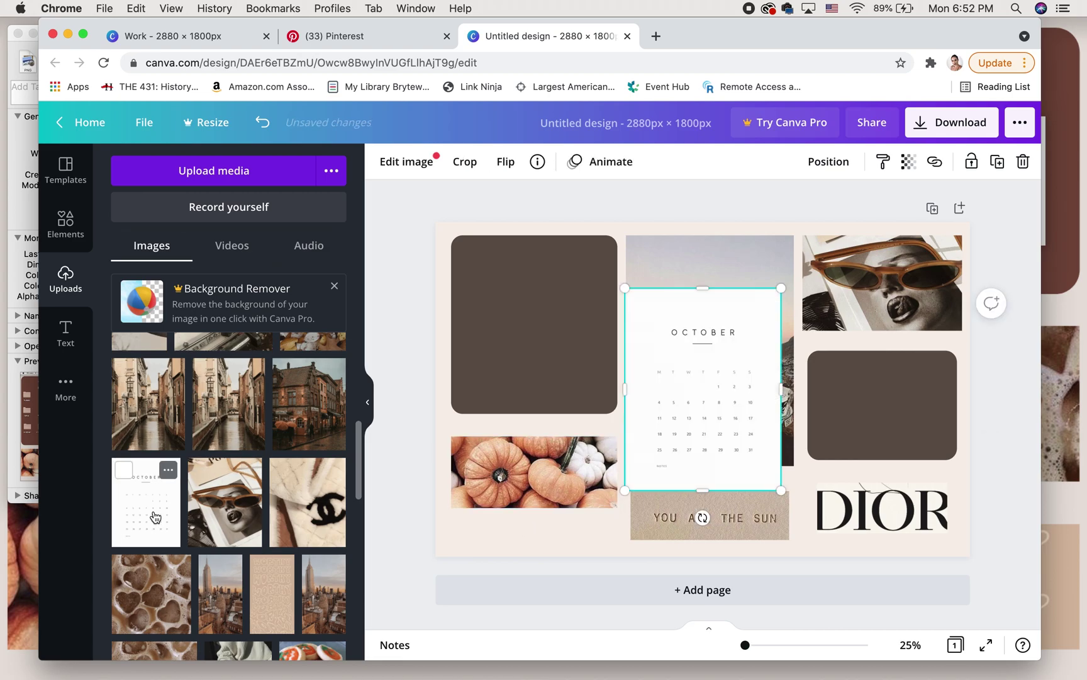
drag(702, 292, 720, 359)
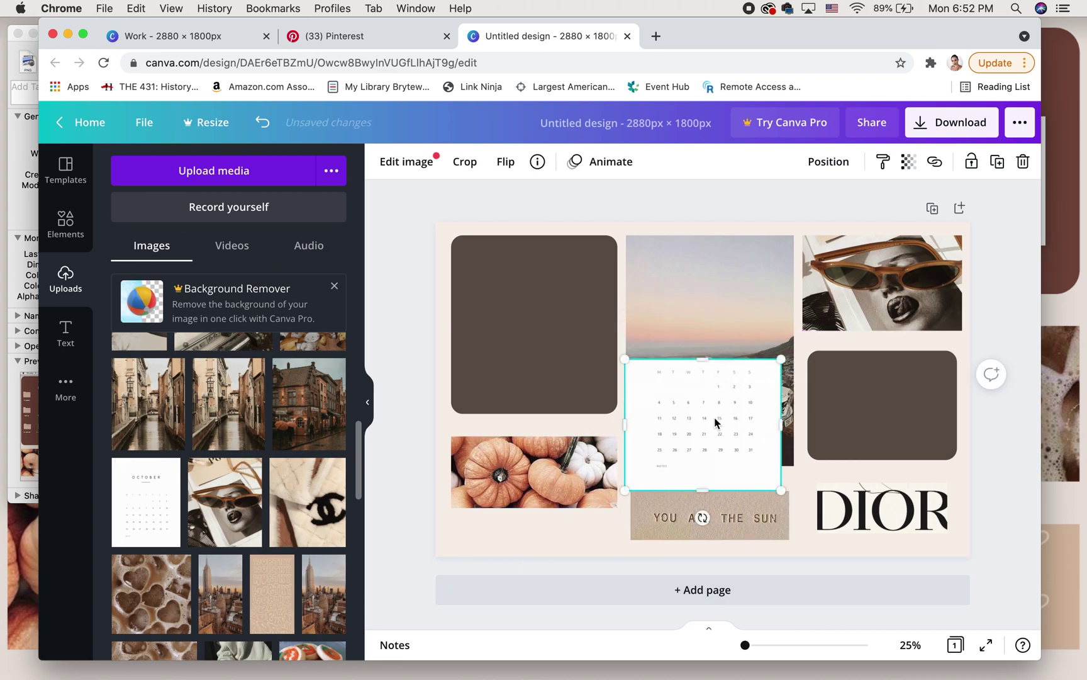
drag(705, 490, 721, 466)
drag(632, 411, 642, 412)
drag(779, 412, 708, 410)
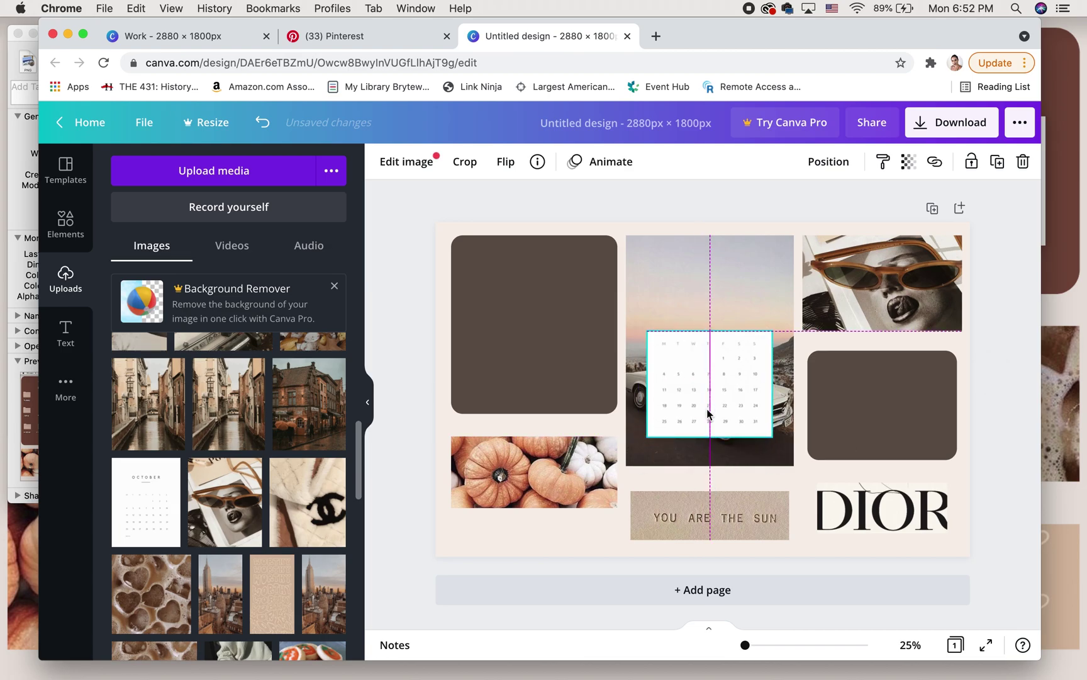
click(745, 204)
- Extend the convertible photo down to just above the YOU ARE THE SUN image and move the calendar grid lower on it
click(709, 453)
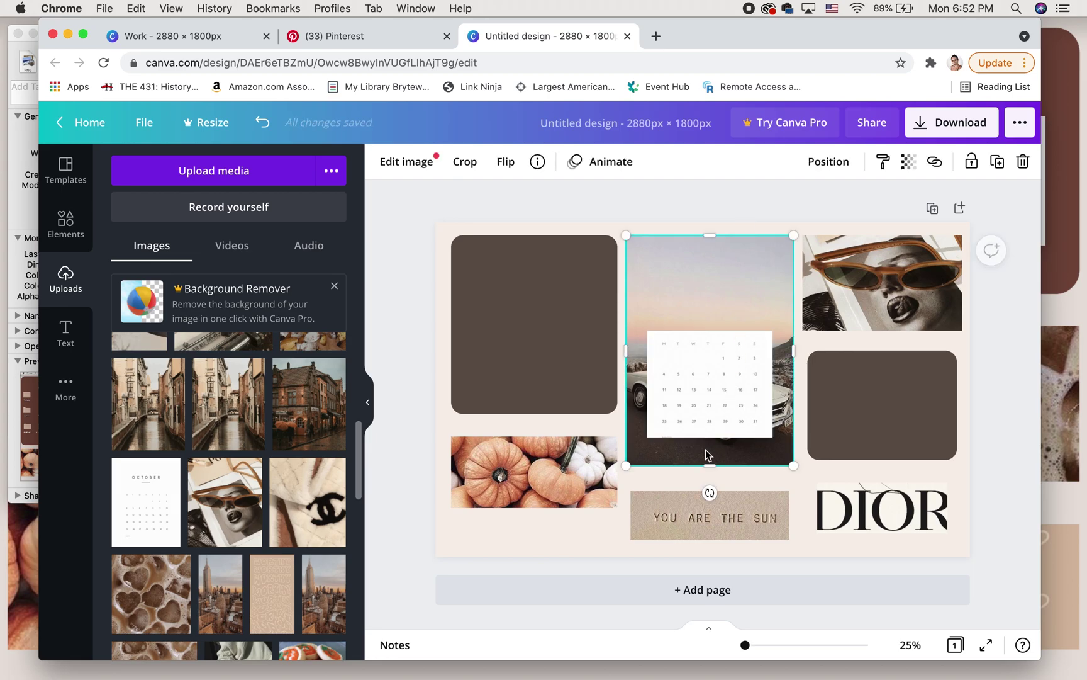
drag(705, 469, 708, 482)
click(716, 398)
drag(717, 399, 717, 424)
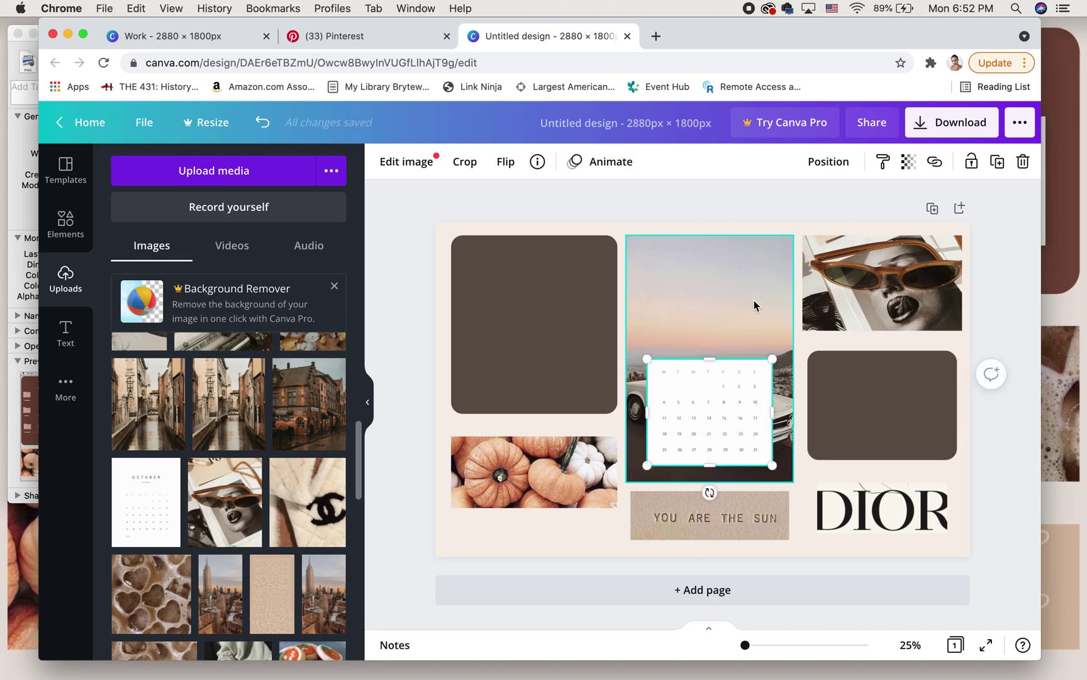
- Replace the convertible photo with the Venice canal photo, enlarged to reach down to the YOU ARE THE SUN image
click(753, 300)
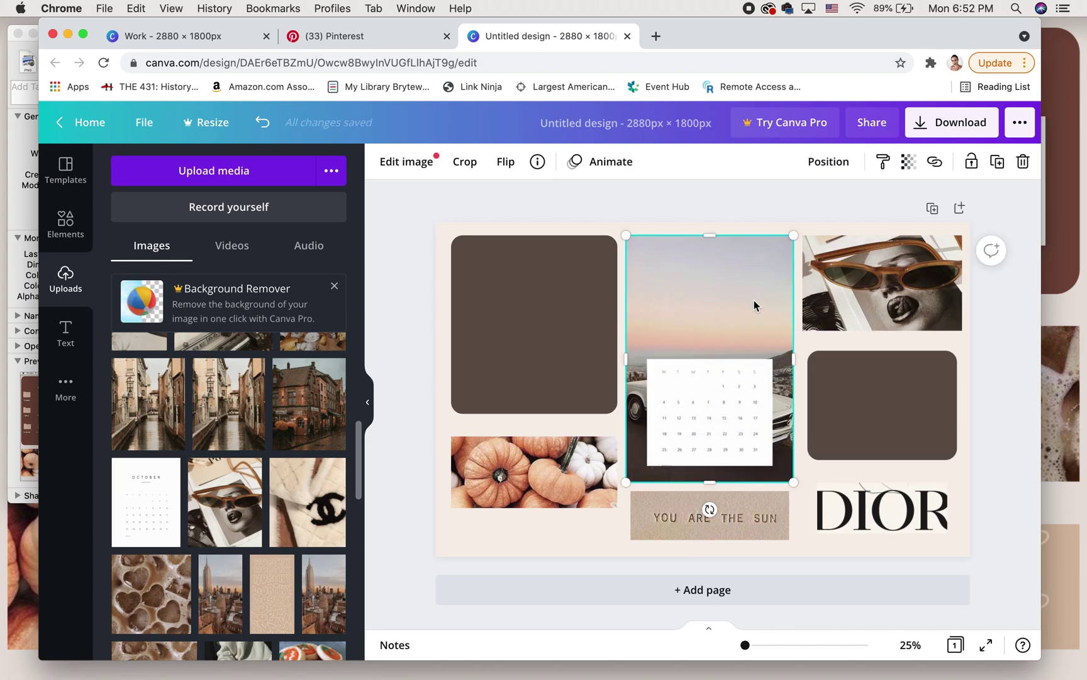
key(BackSpace)
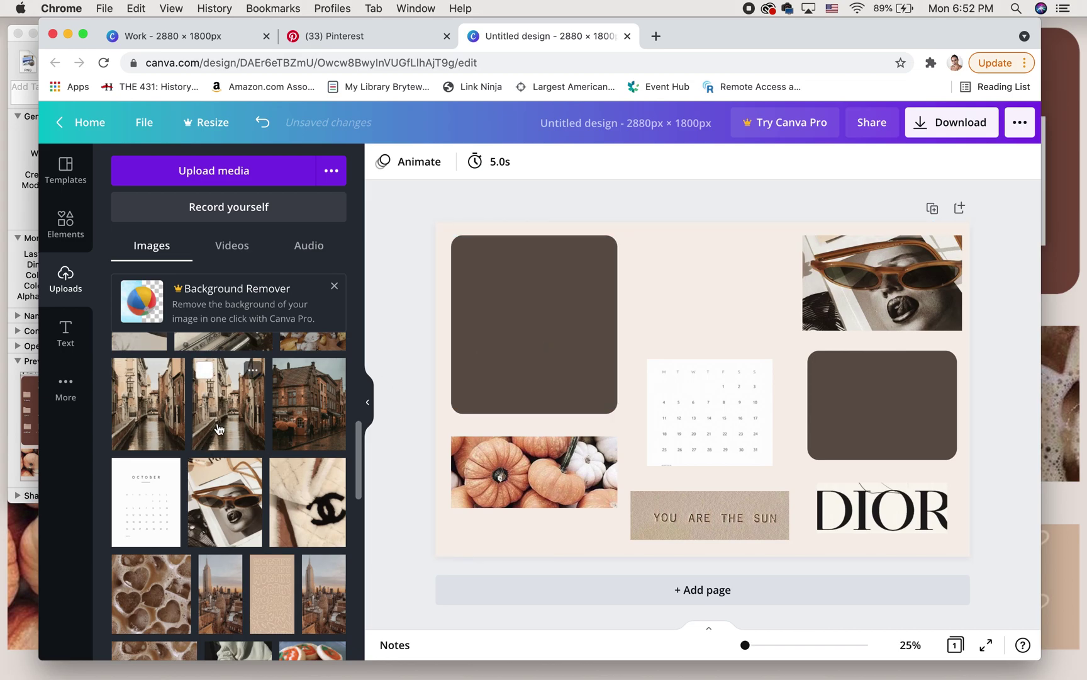
click(218, 428)
drag(732, 408, 737, 357)
drag(709, 439, 712, 482)
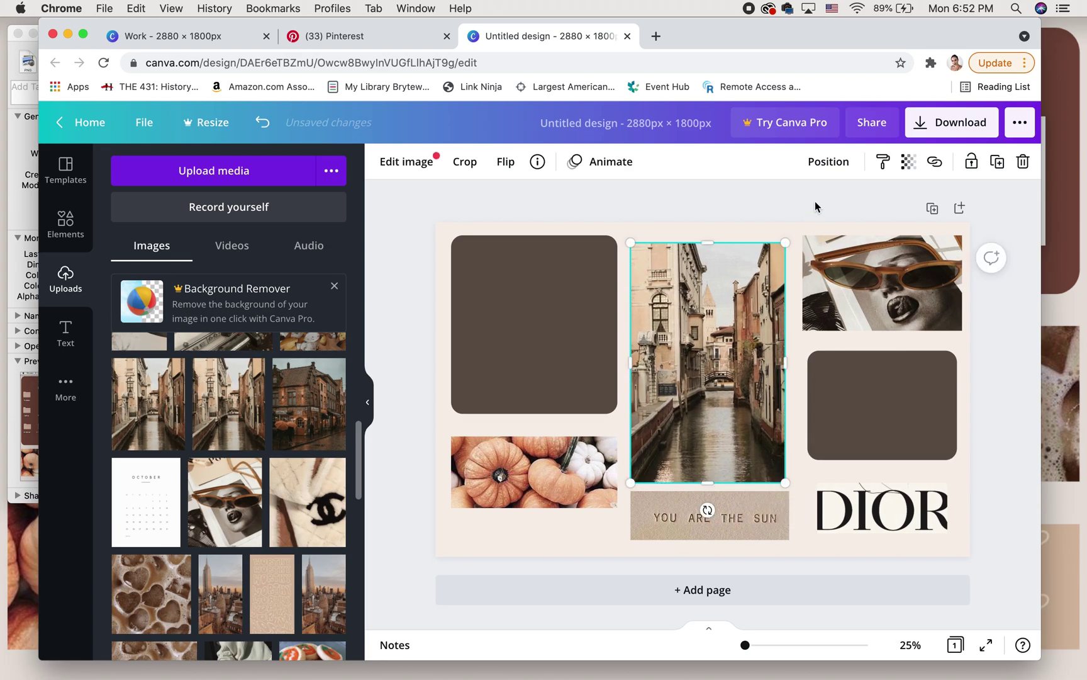
- Move the canal photo behind the calendar grid and nudge the calendar slightly up
click(829, 161)
click(769, 209)
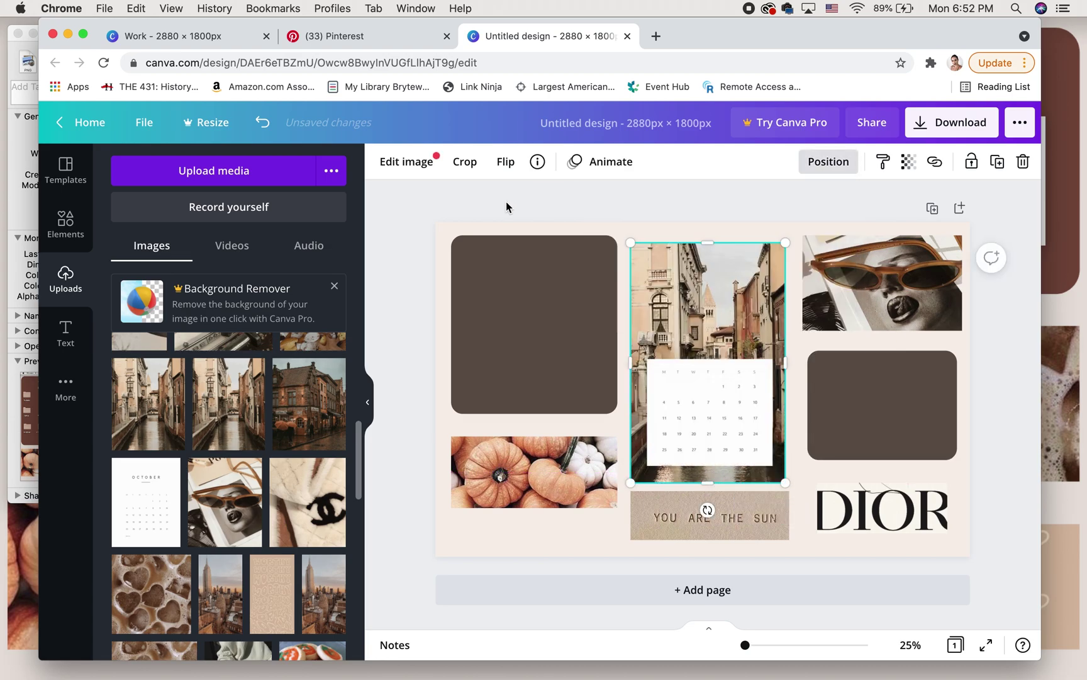
drag(697, 433, 692, 420)
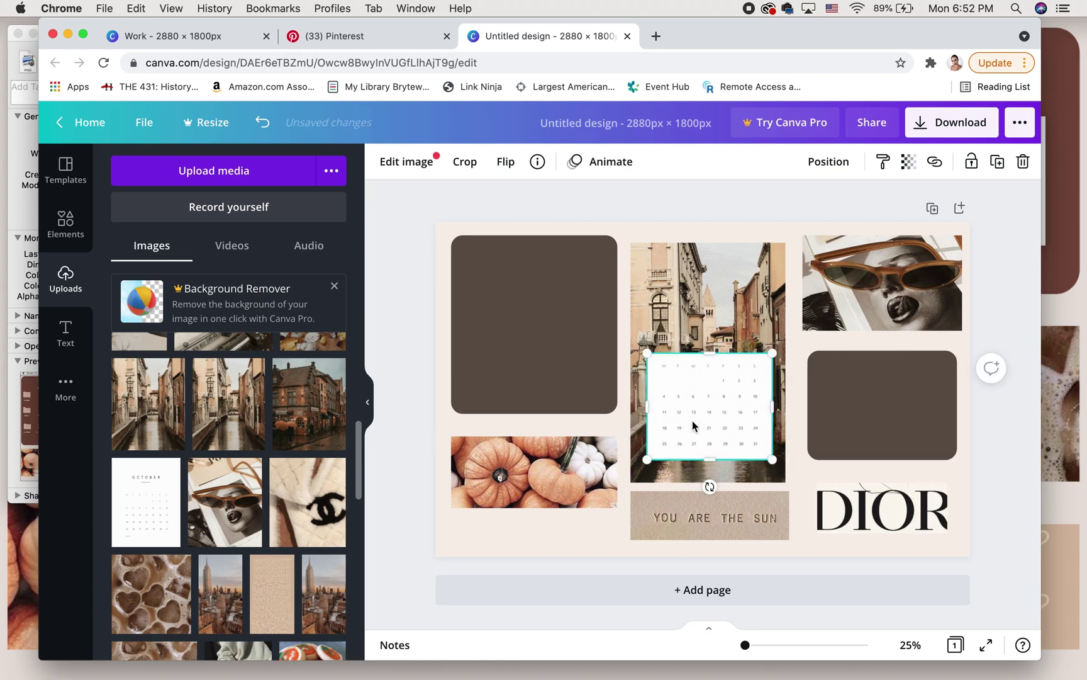
- Add a heading reading "October" and set its font to Allura
click(64, 333)
click(271, 244)
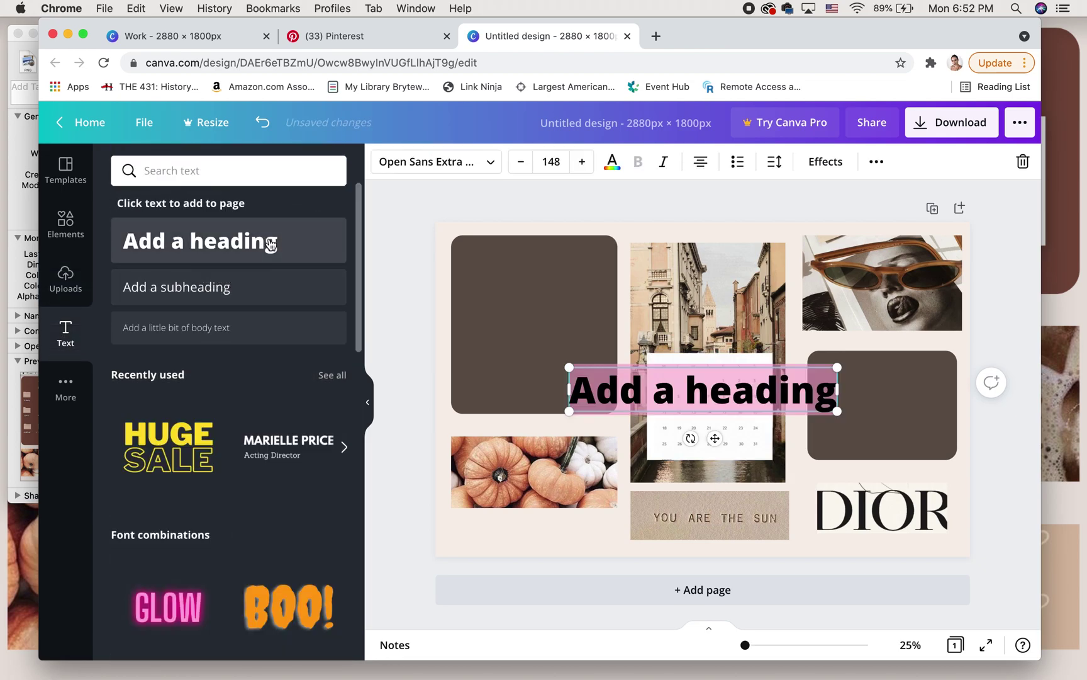
text(Octob)
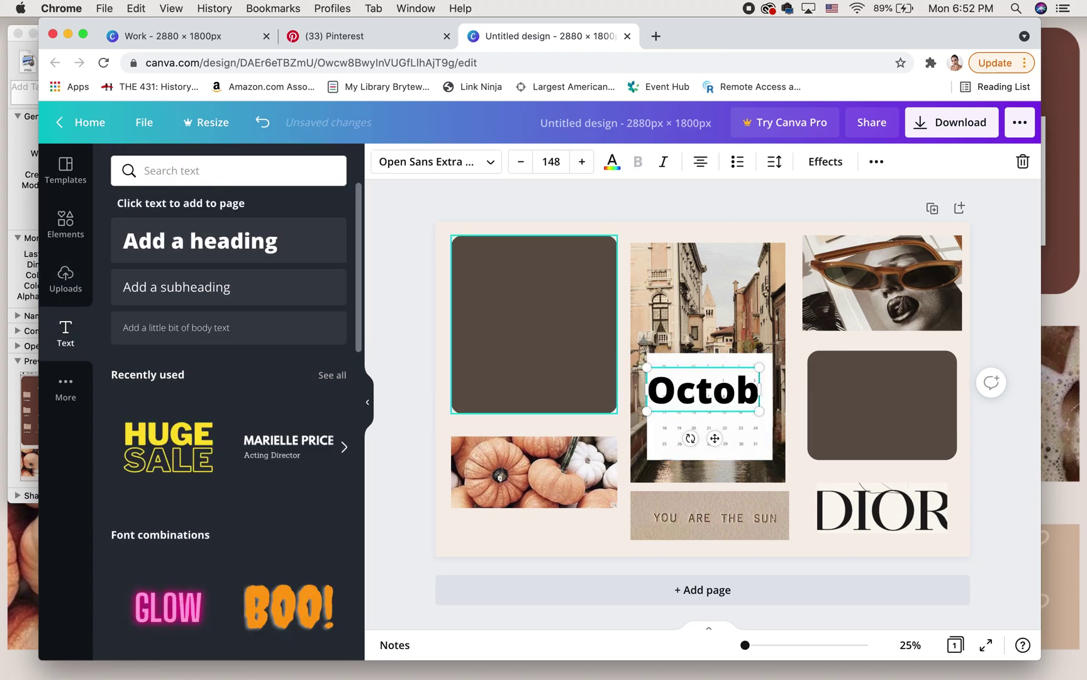
text(er)
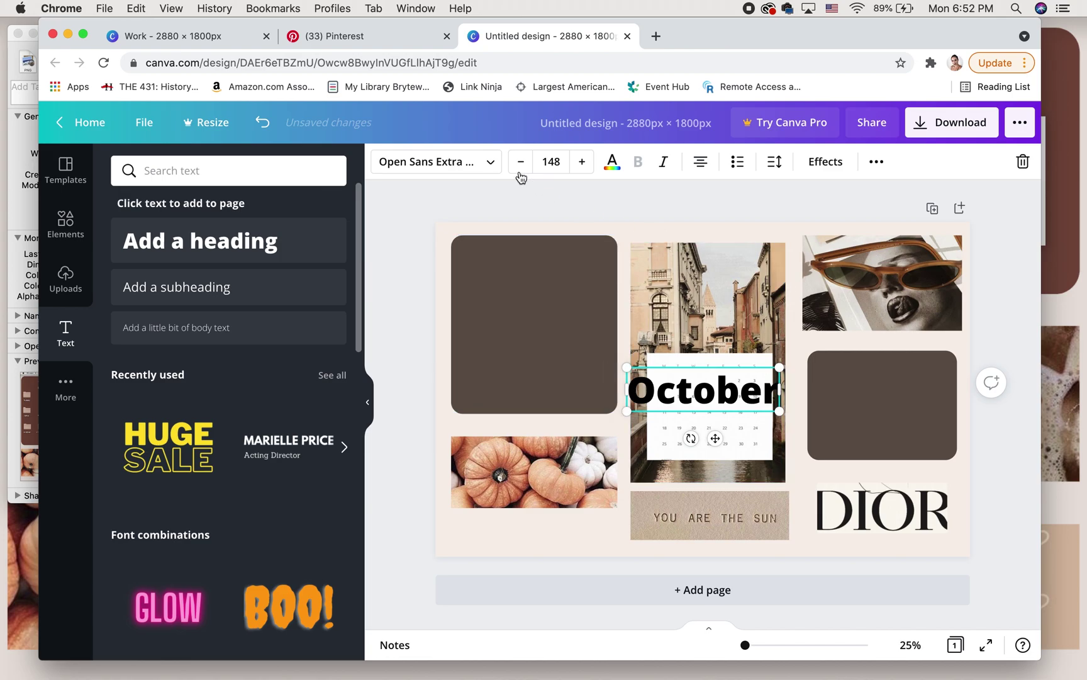
click(482, 162)
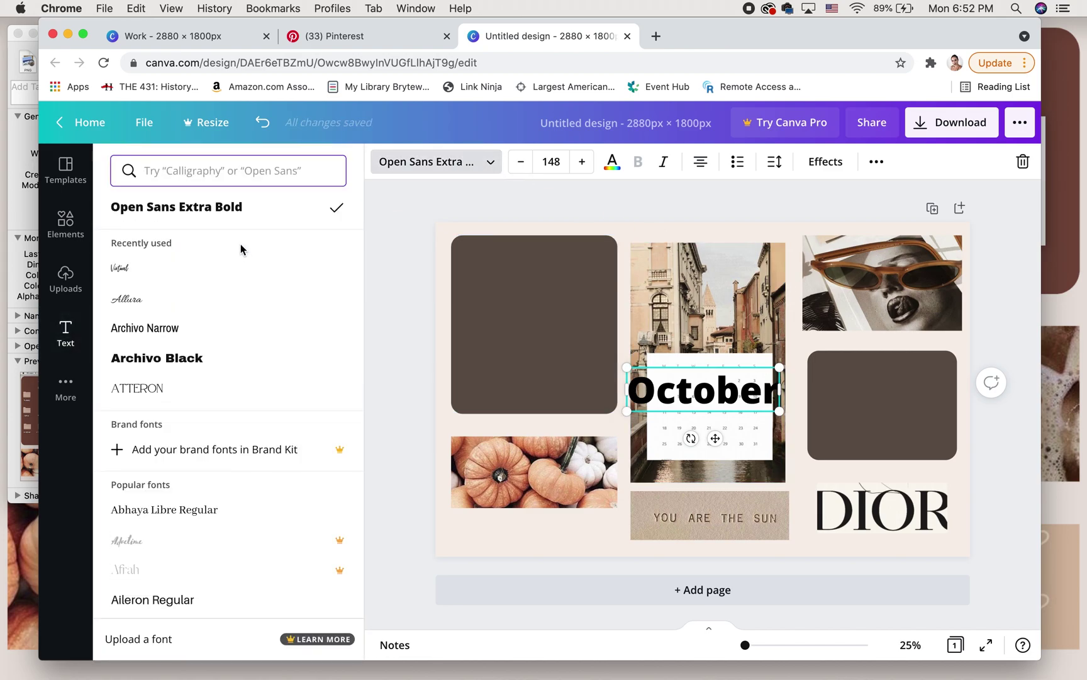
click(200, 388)
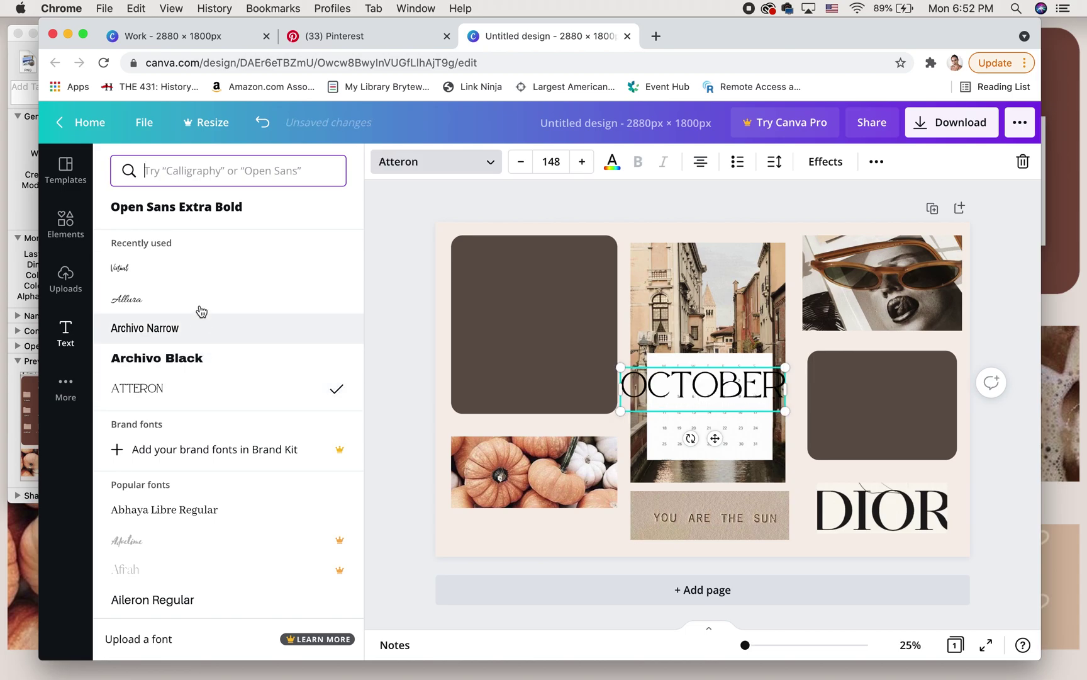
click(193, 274)
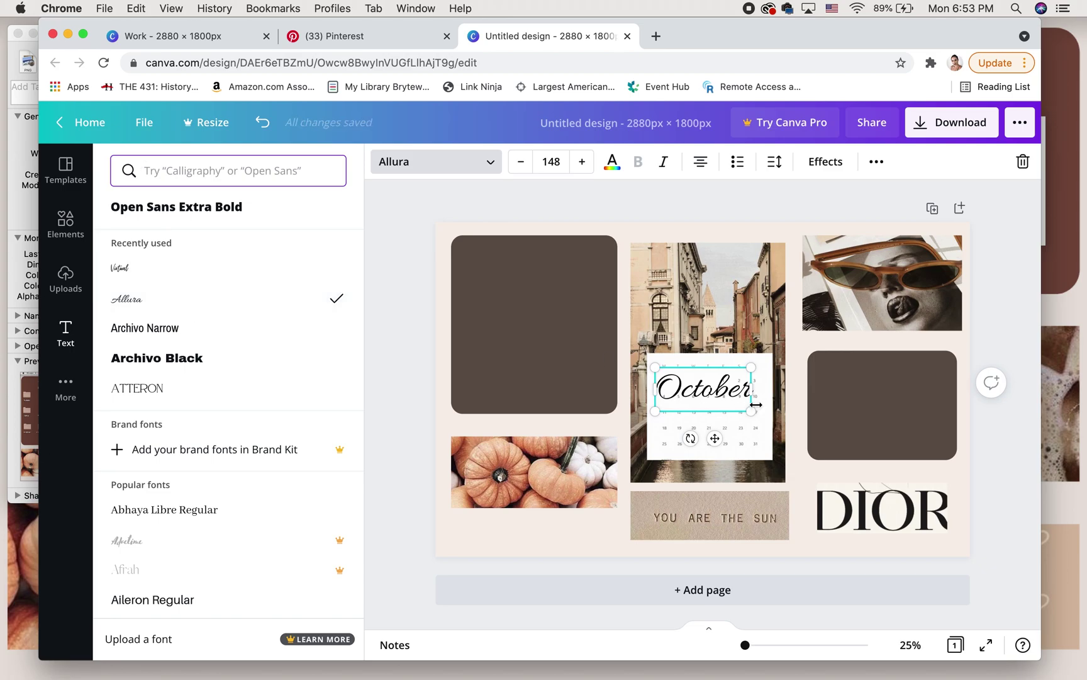
- Enlarge the October heading to size 207 and move it onto the upper part of the canal photo, above the calendar
drag(775, 416, 797, 427)
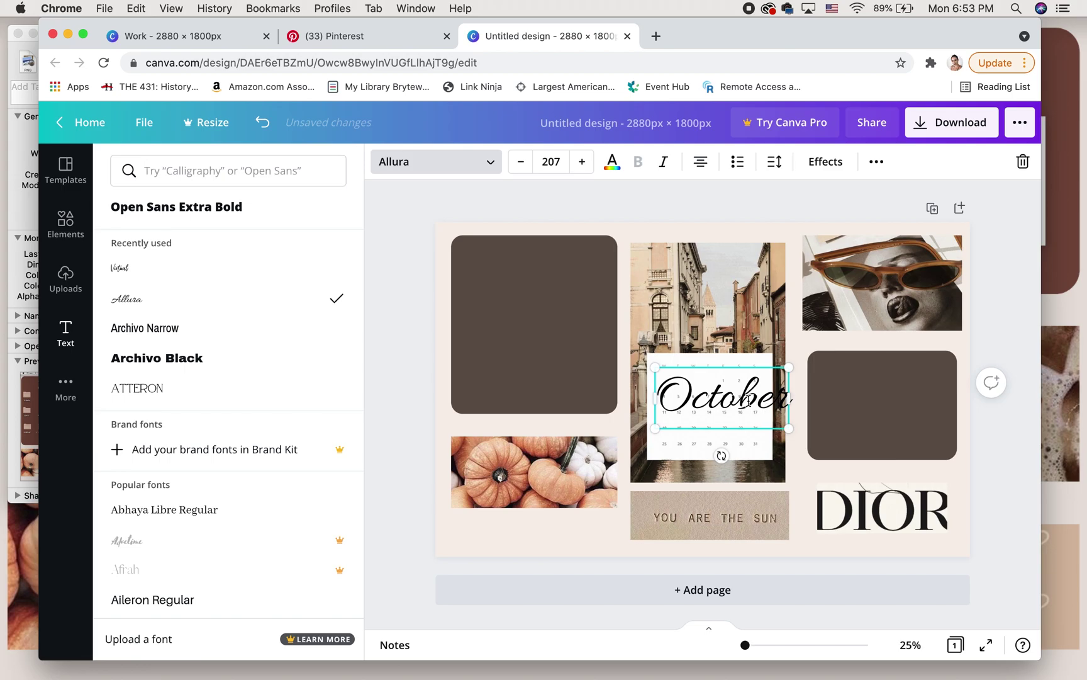
click(752, 378)
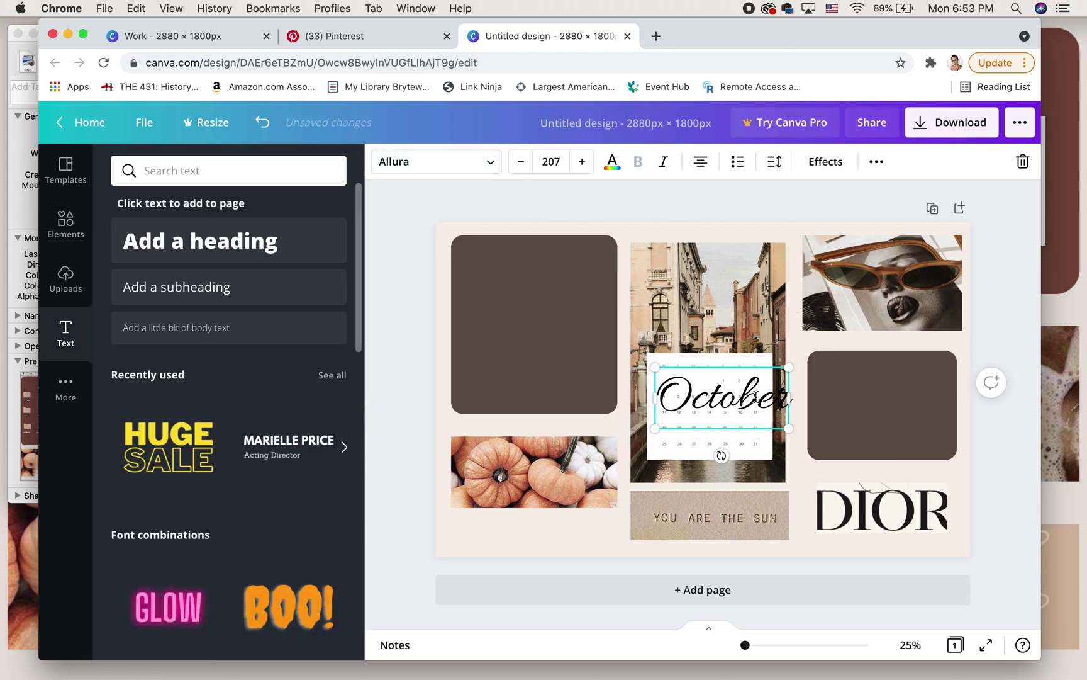
click(747, 219)
drag(704, 395, 693, 284)
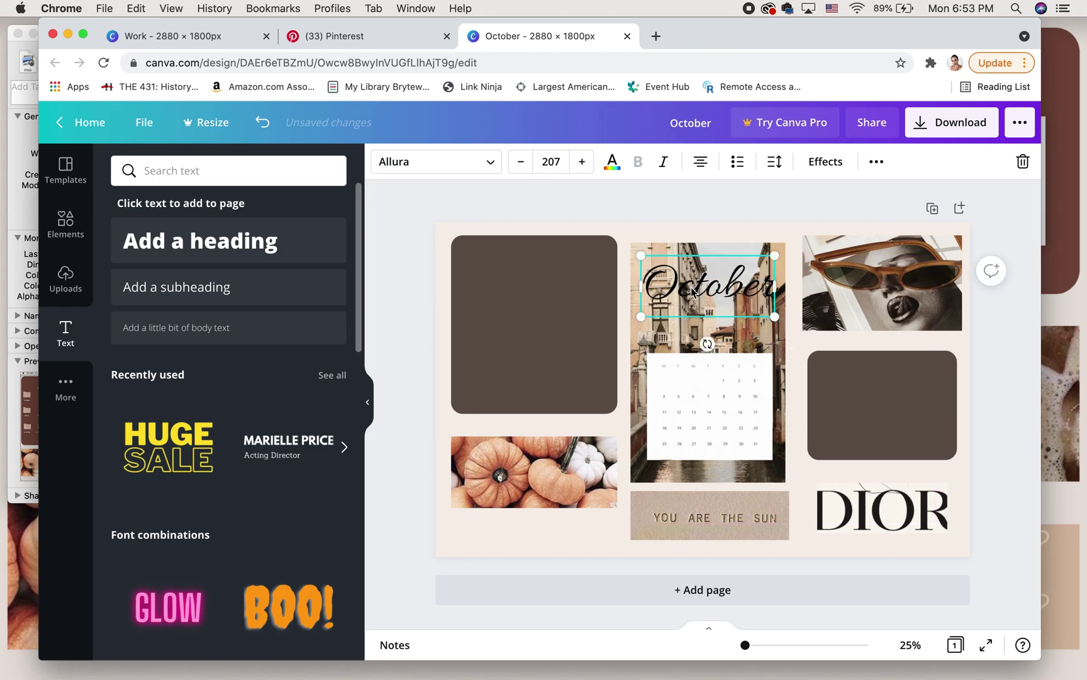
- Recolour the October heading with the very dark brown from the sunglasses photo's palette
click(610, 169)
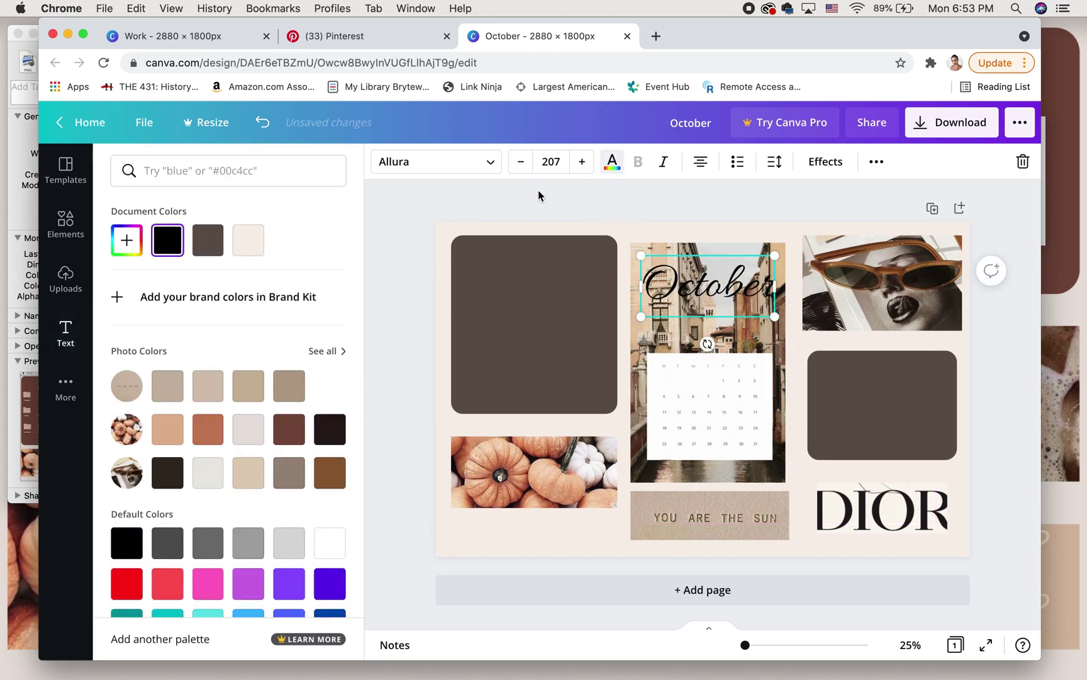
click(214, 252)
click(301, 423)
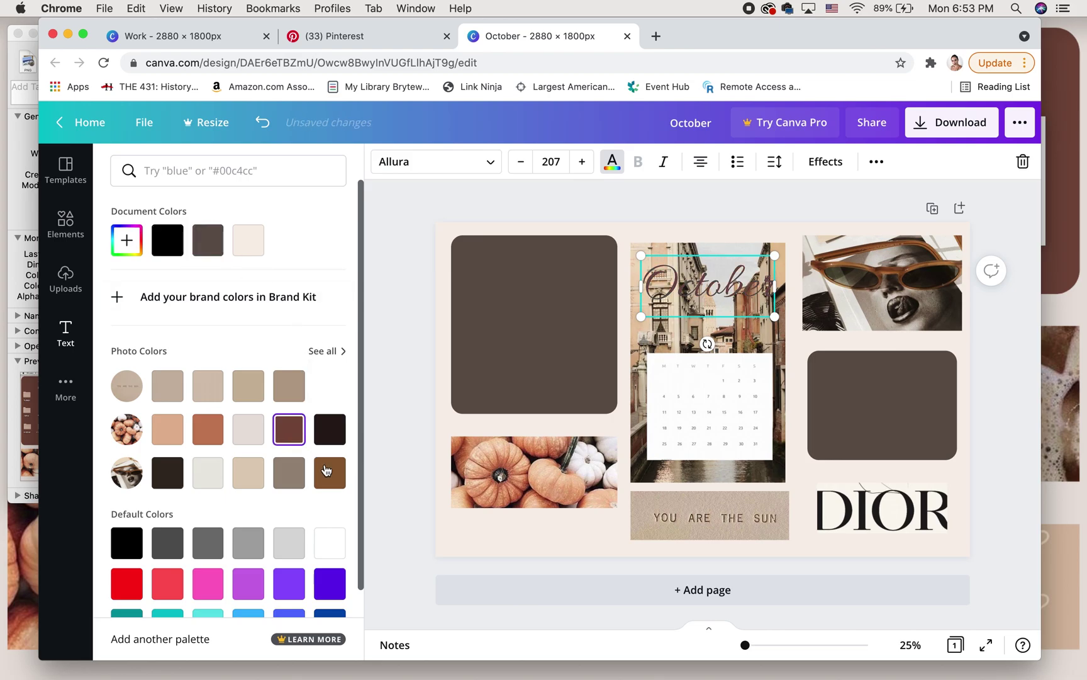
click(327, 473)
click(167, 482)
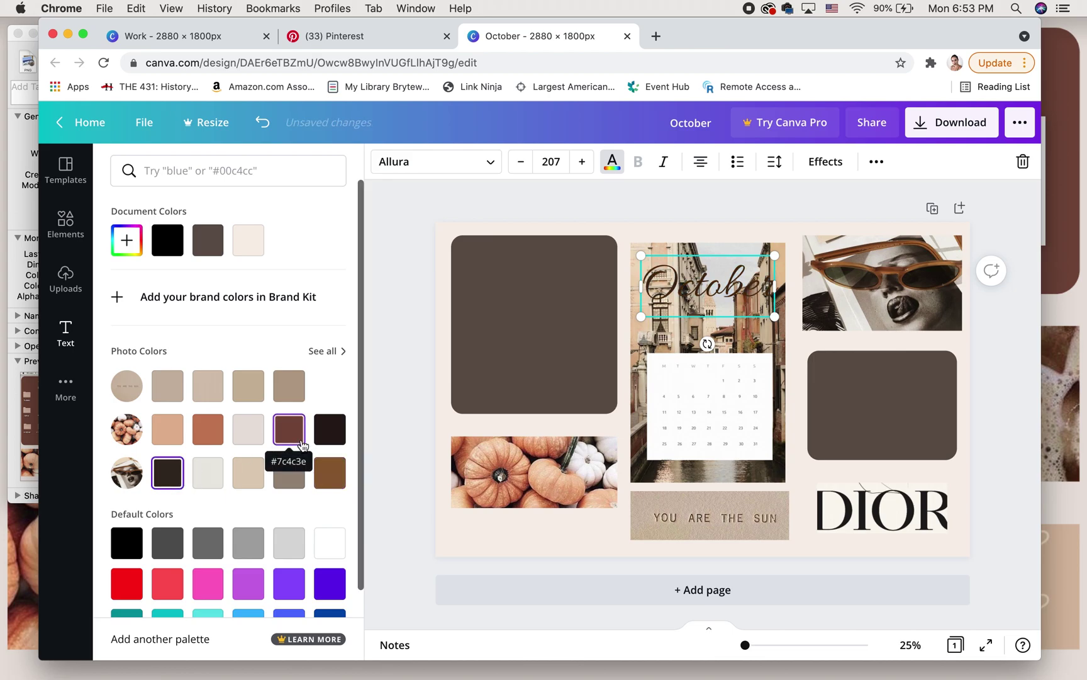
- Apply a white Shadow effect to the October heading with transparency 99 and offset 31
click(822, 170)
click(233, 277)
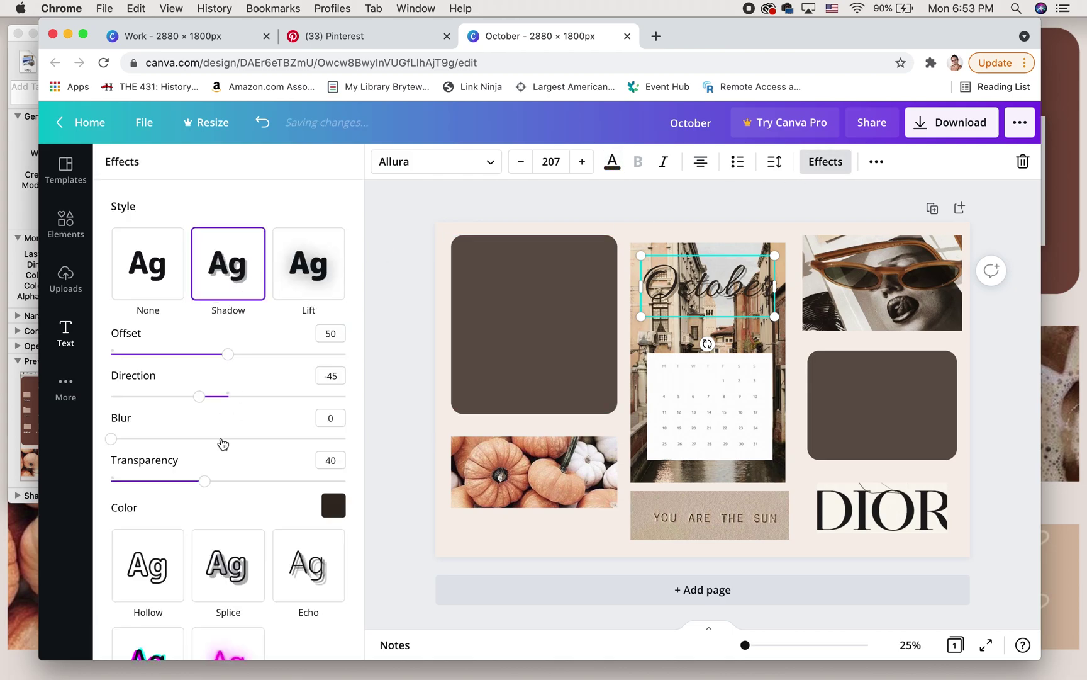
drag(202, 482, 343, 481)
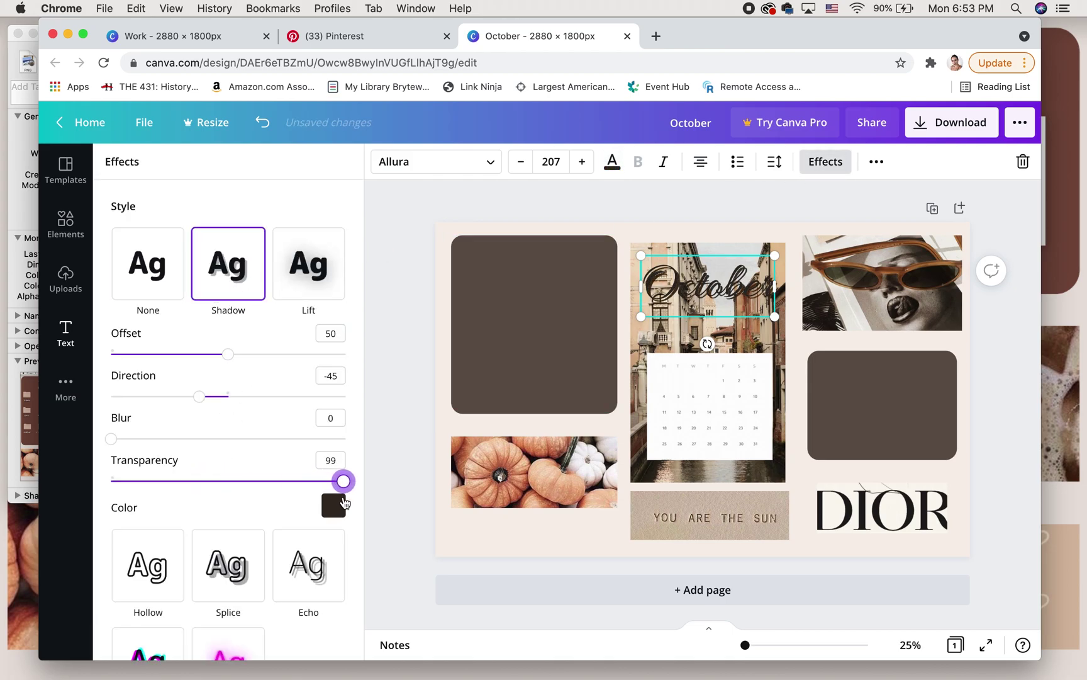
click(333, 506)
click(317, 352)
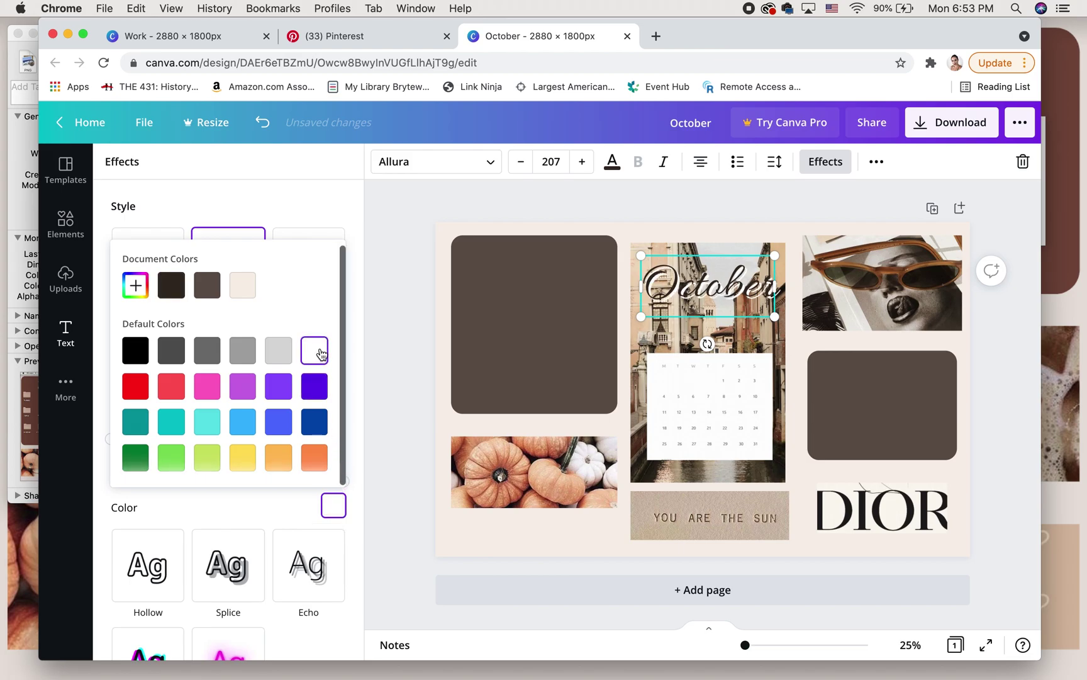
click(251, 297)
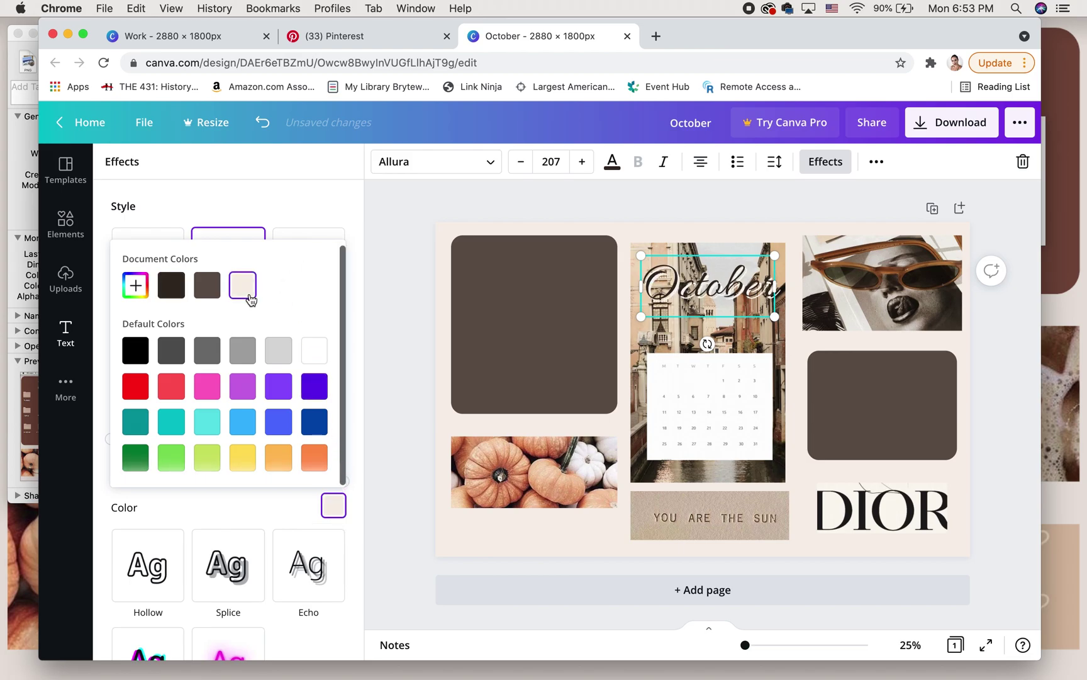
click(318, 353)
click(326, 195)
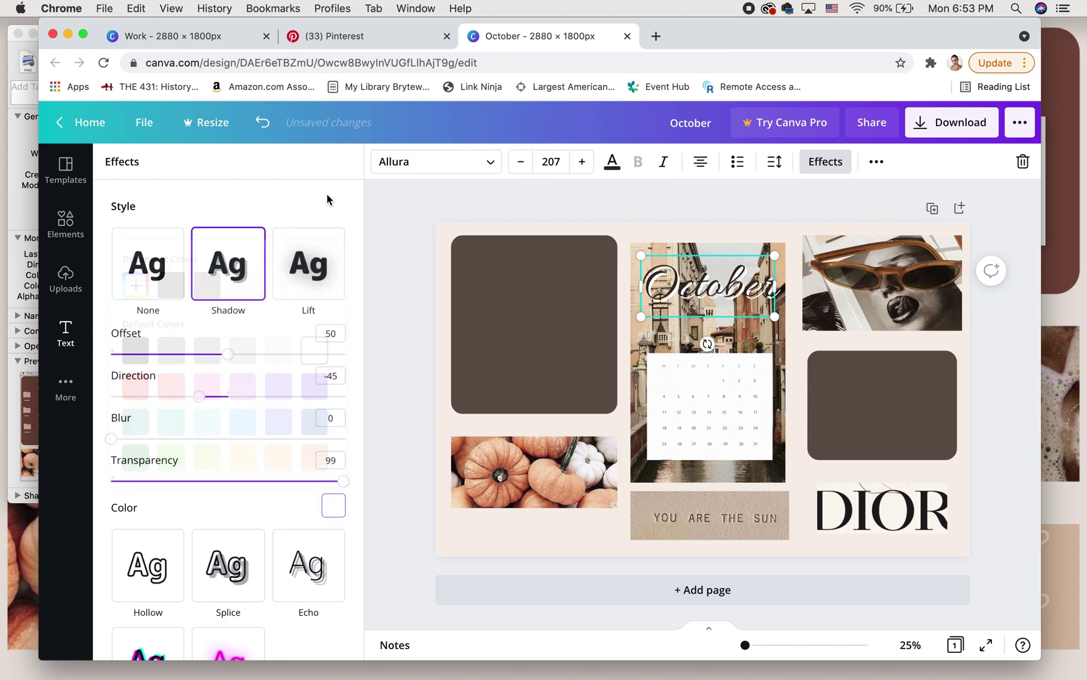
drag(226, 360, 184, 358)
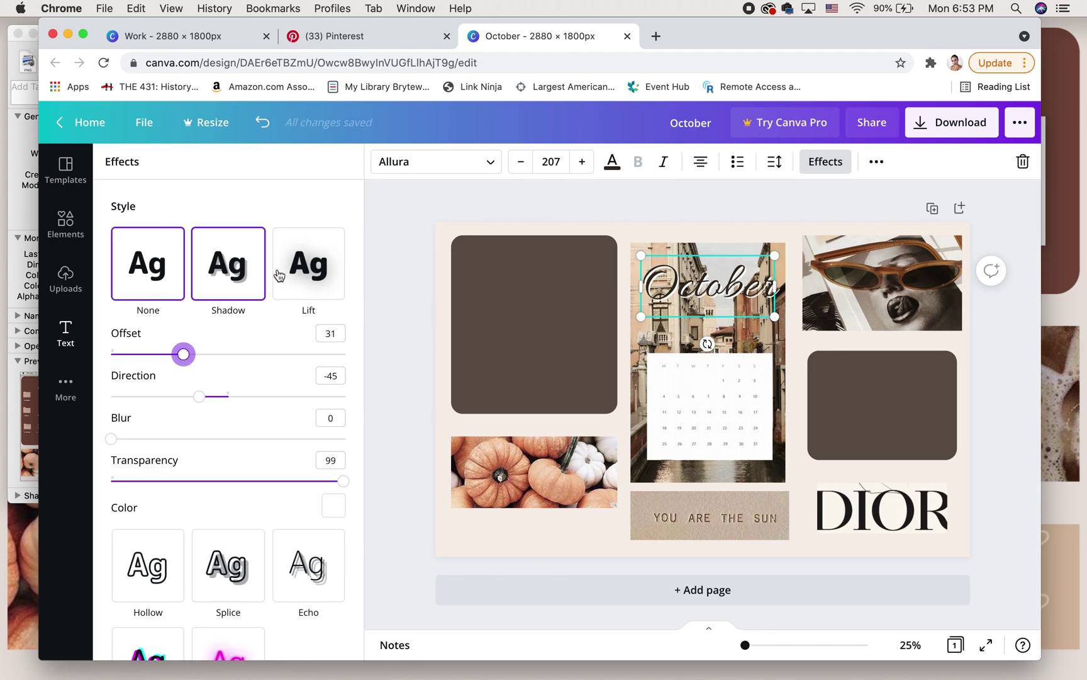
- Try the reddish brown from the pumpkin photo's palette on the October heading
click(613, 161)
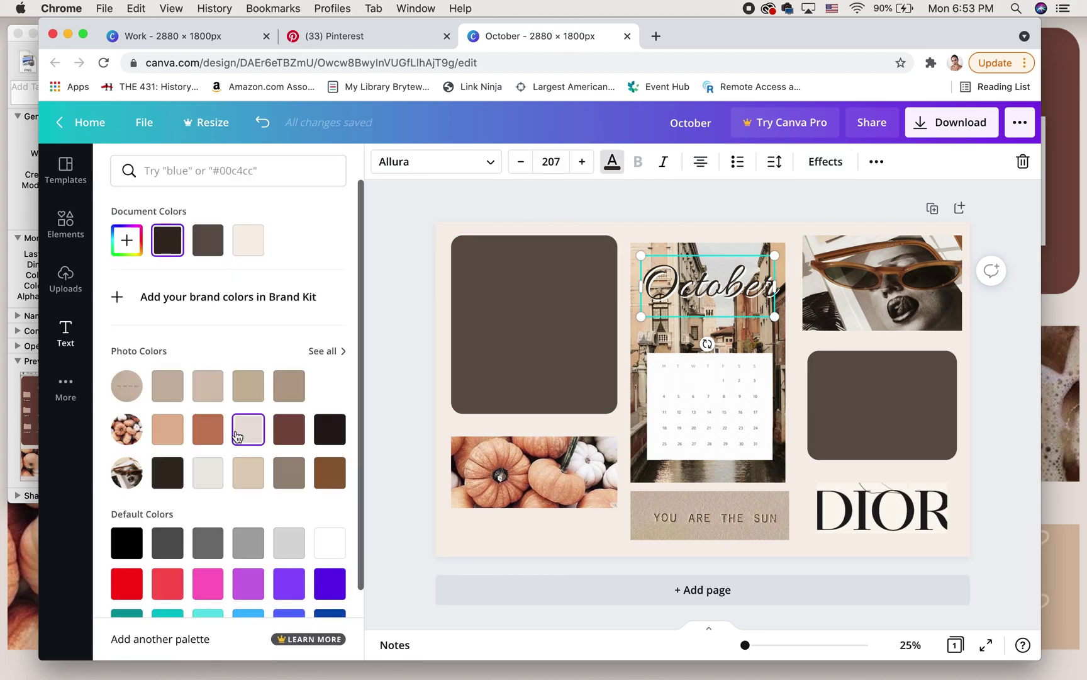
click(287, 434)
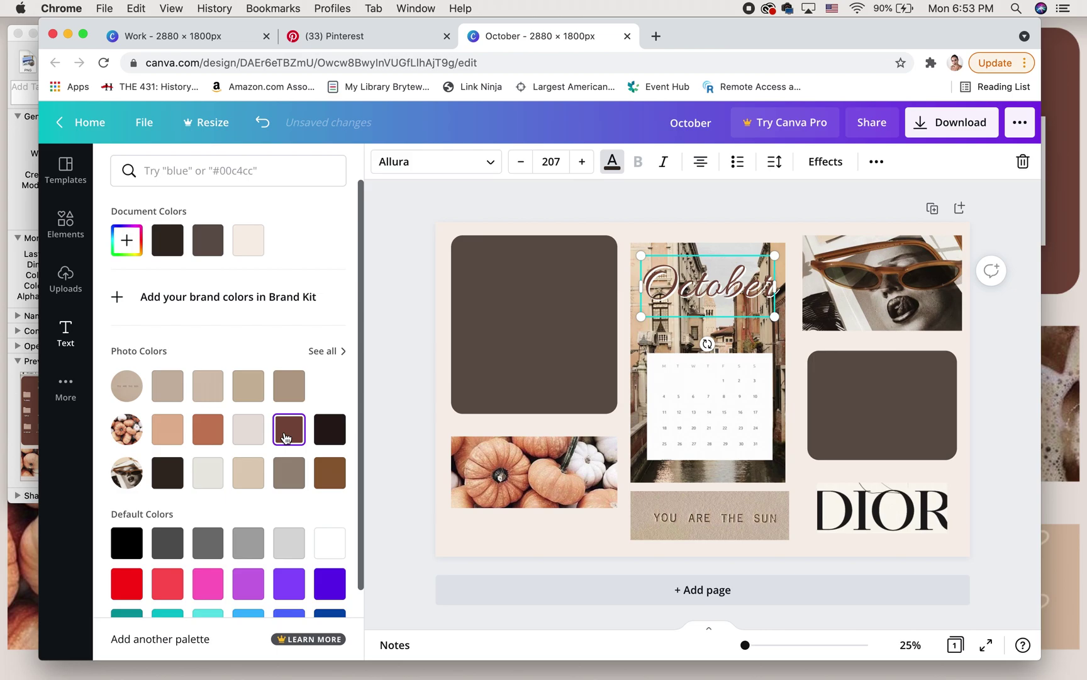
- Change the October heading's font to Virtual, enlarge it to size 363 and position it above the calendar
click(484, 170)
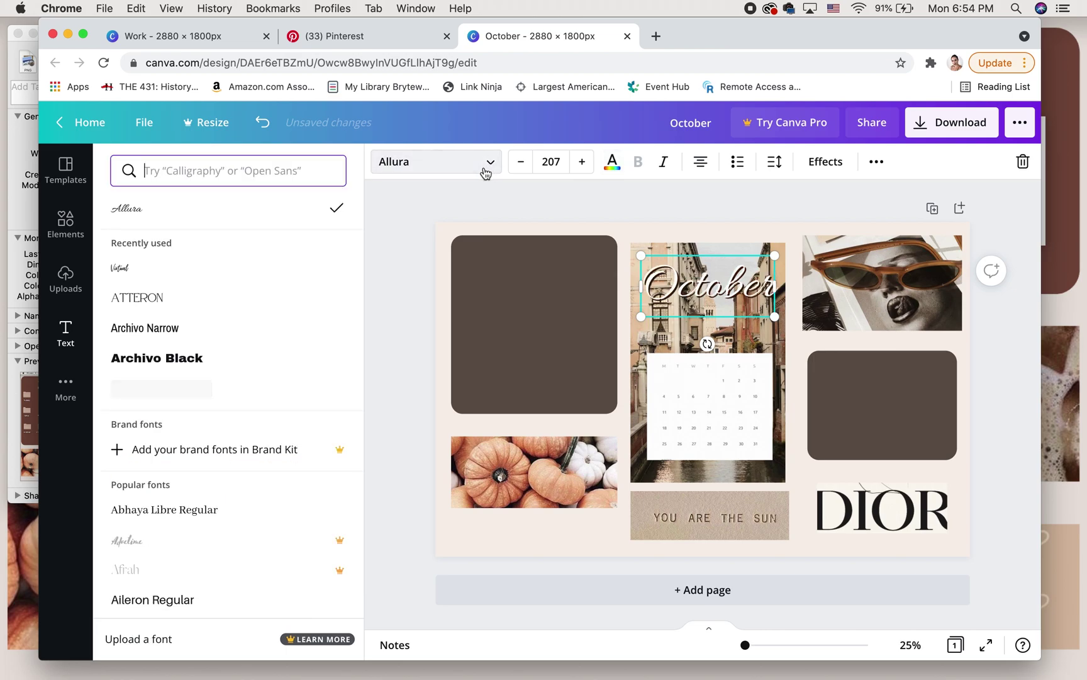
click(150, 271)
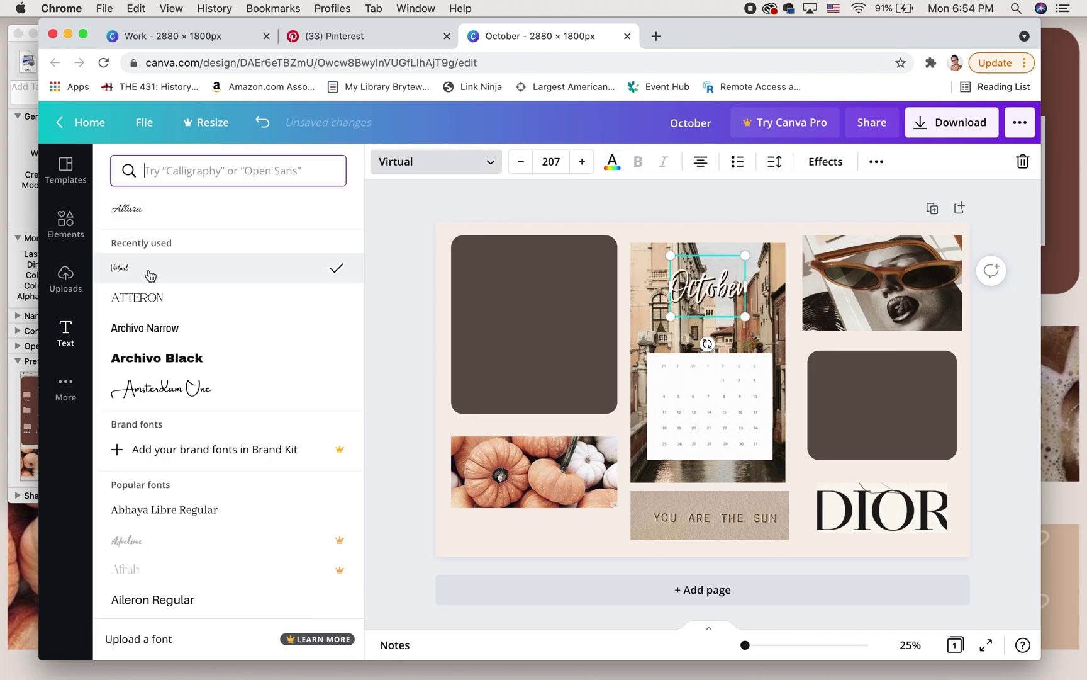
drag(744, 317, 802, 363)
drag(772, 321, 742, 299)
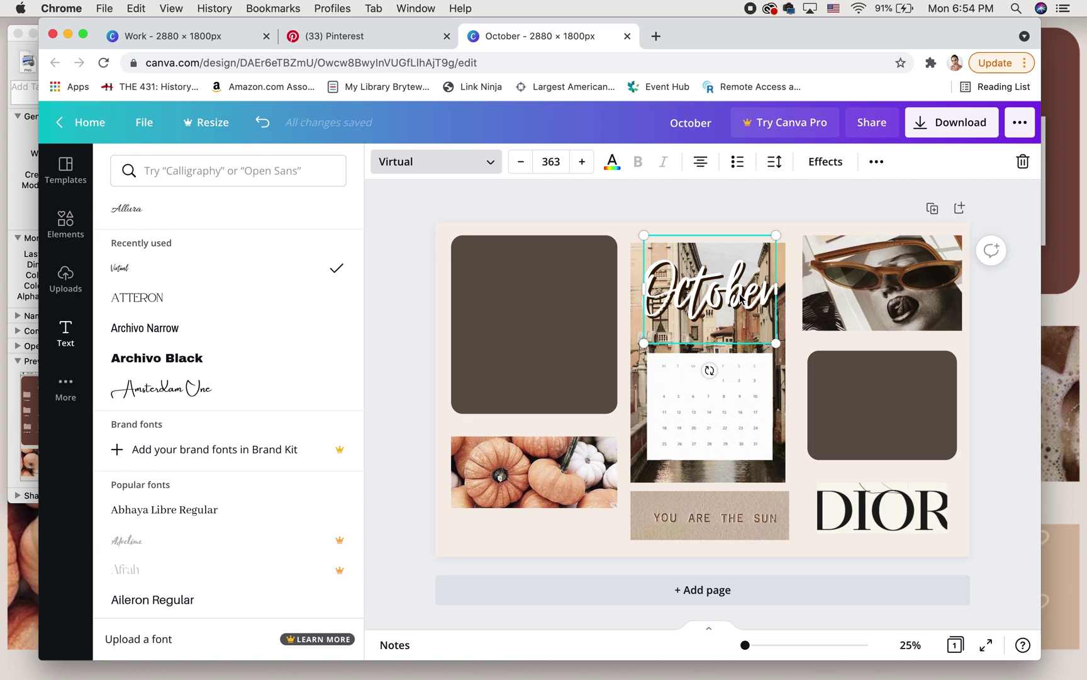
key(Escape)
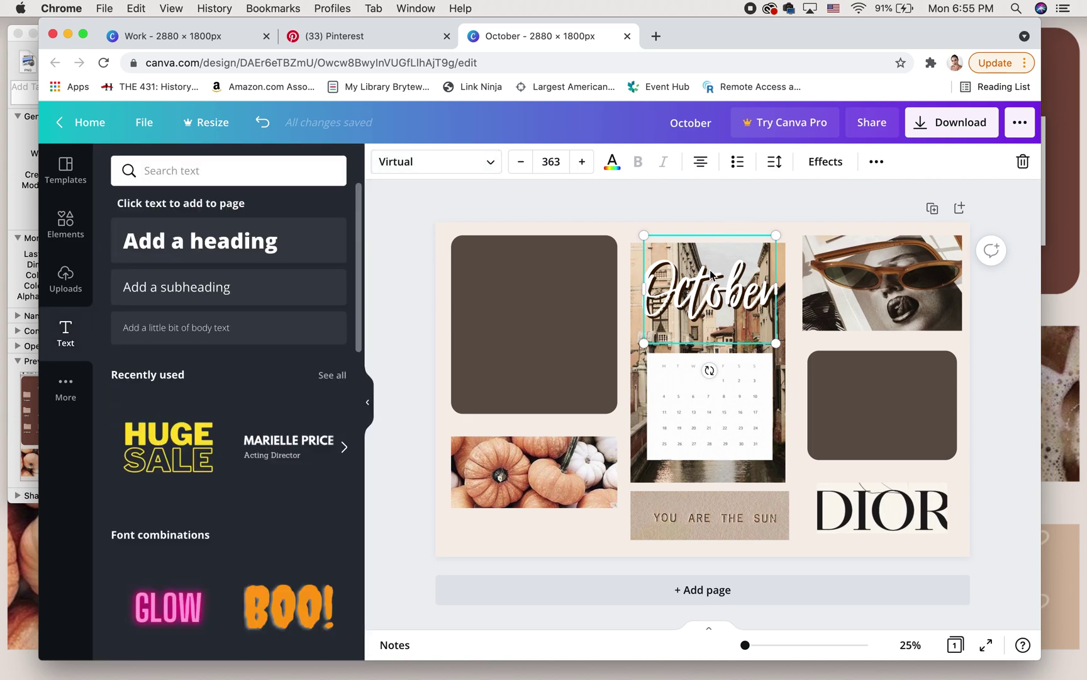
click(793, 192)
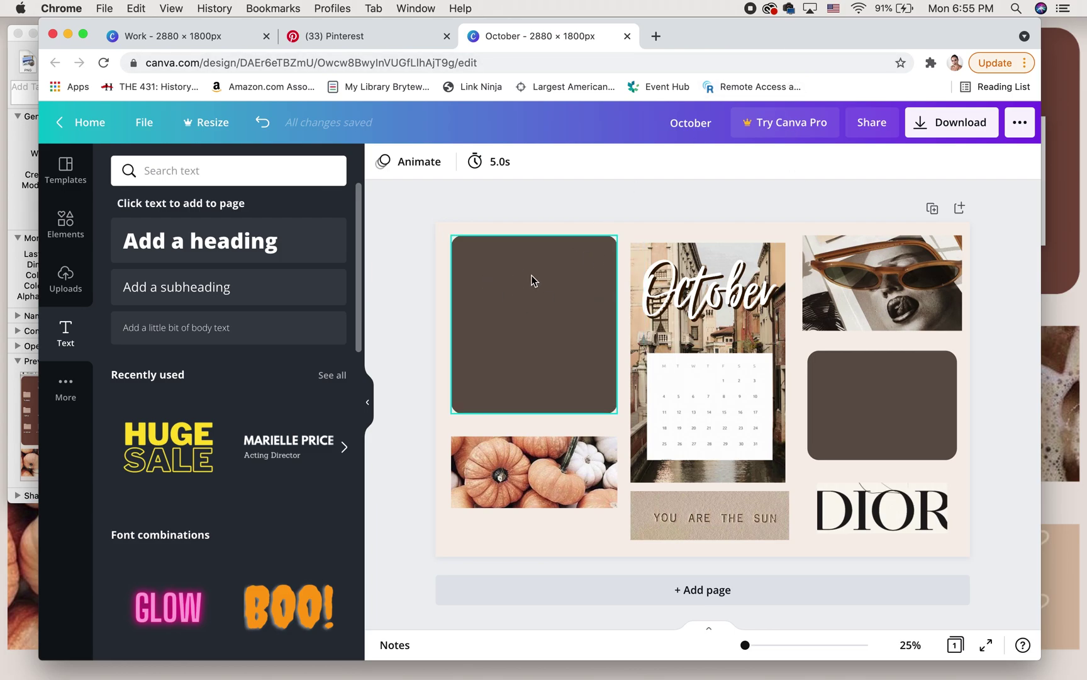
- Copy the October heading onto the large brown shape, shrink it to size 189 and change its text to "Folders"
click(673, 296)
alt+drag(673, 296, 553, 324)
drag(616, 362, 554, 311)
double_click(539, 295)
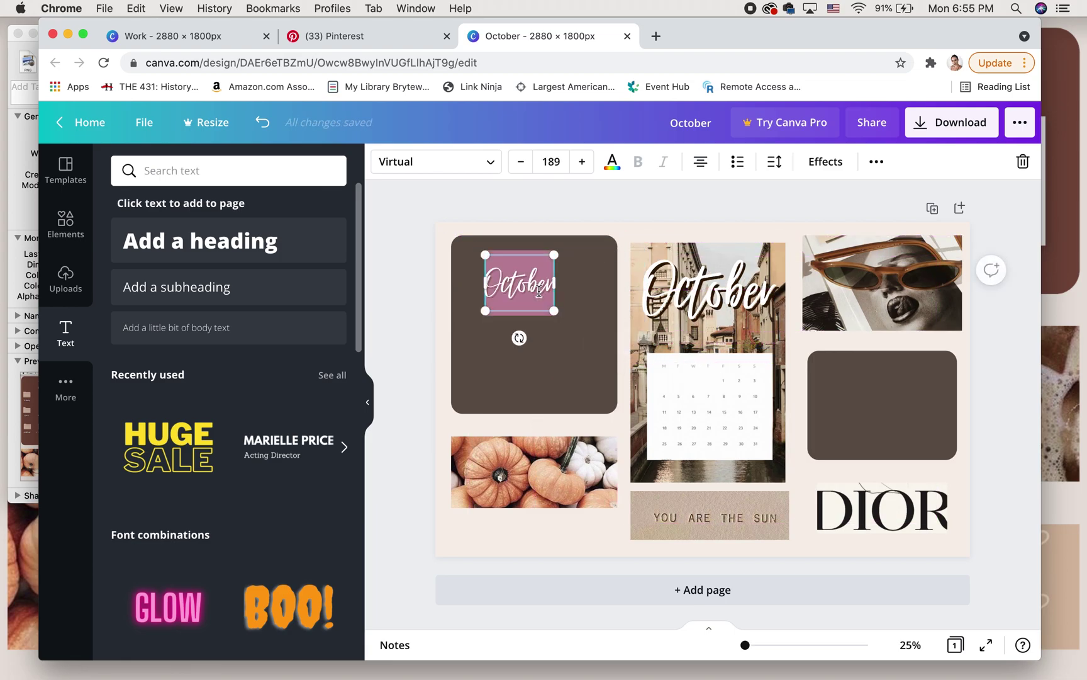
text(Folders)
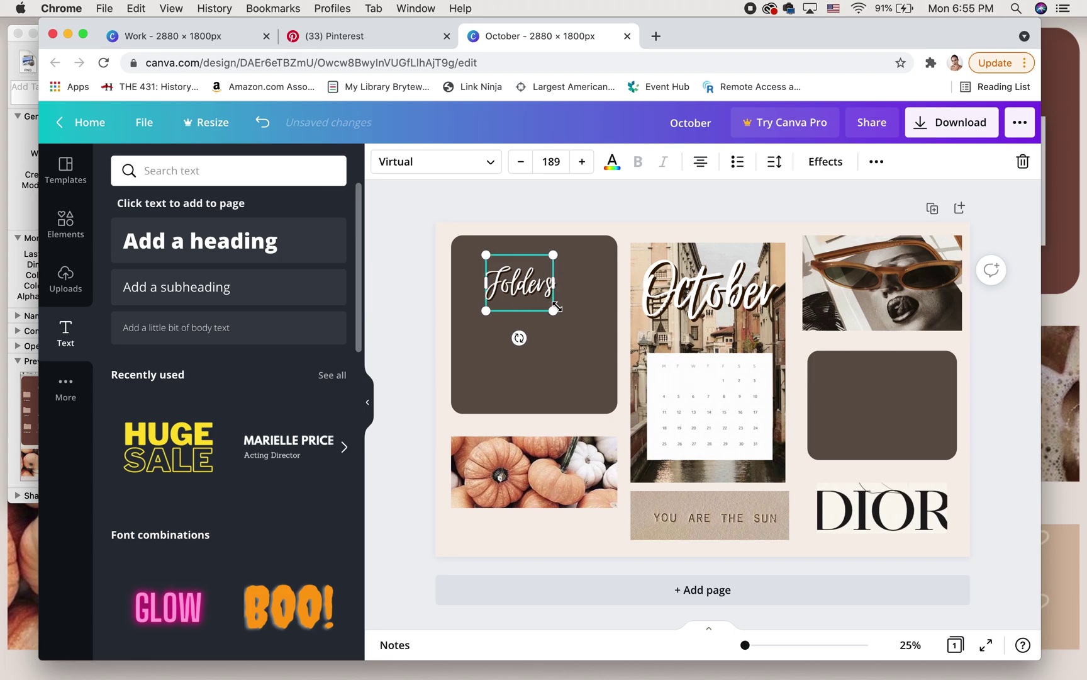
- Reduce the Folders heading to size 167, widen its text box and centre it near the large brown shape's upper edge
drag(555, 308, 570, 278)
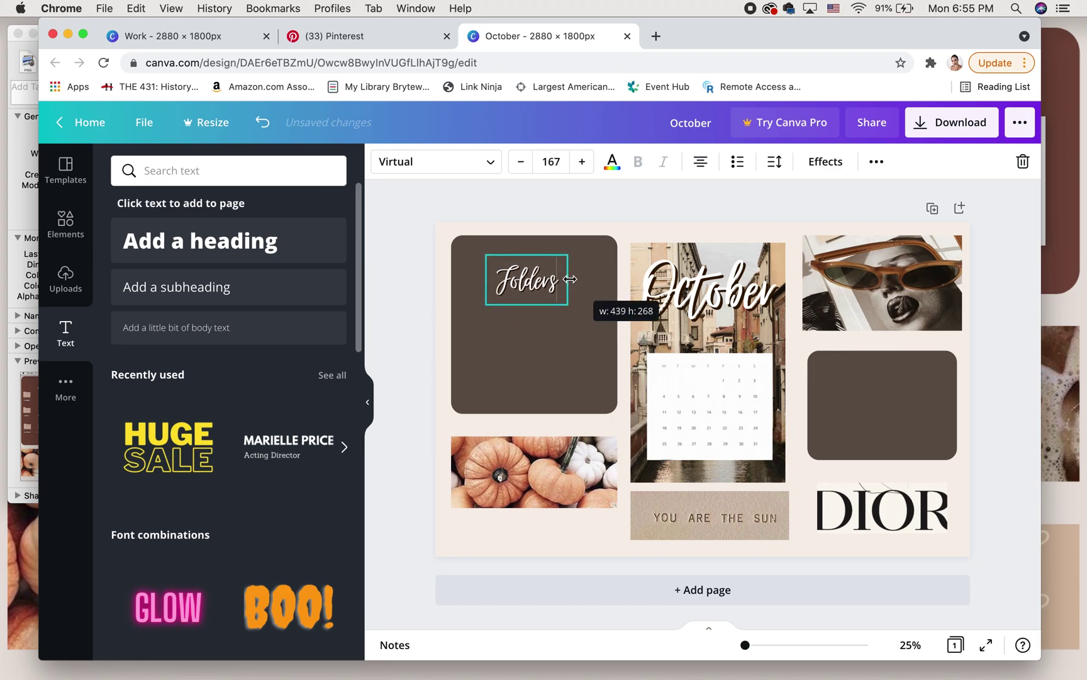
click(550, 234)
click(542, 297)
mouse_move(541, 297)
mouse_down()
mouse_move(534, 277)
mouse_move(544, 274)
mouse_up()
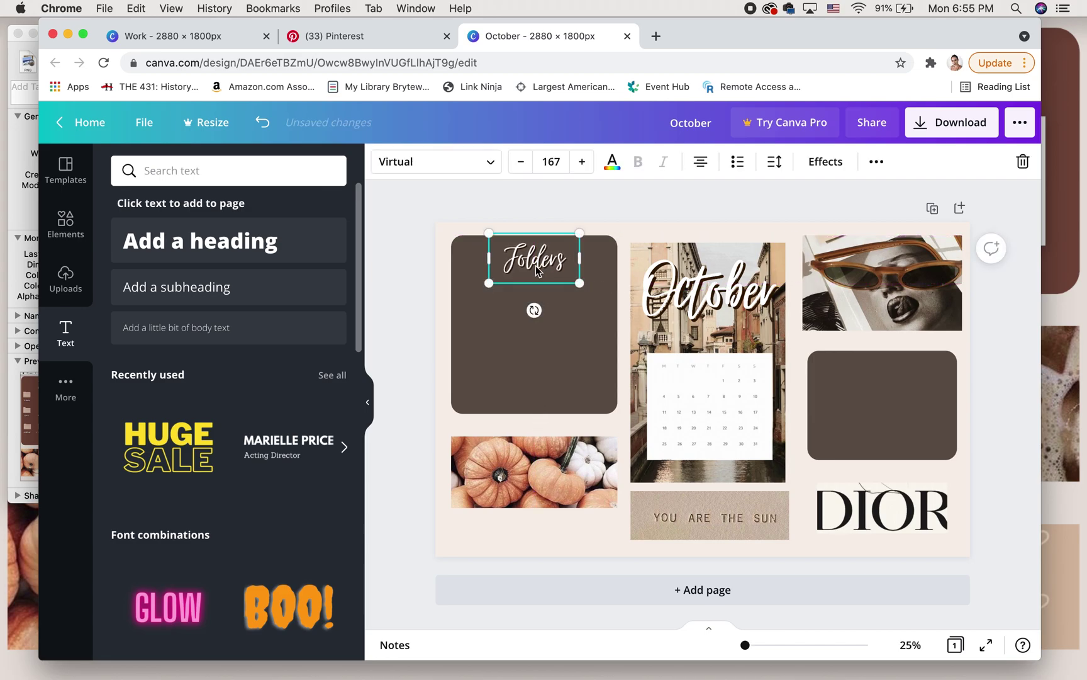
- Remove the Shadow effect from the Folders heading
click(824, 162)
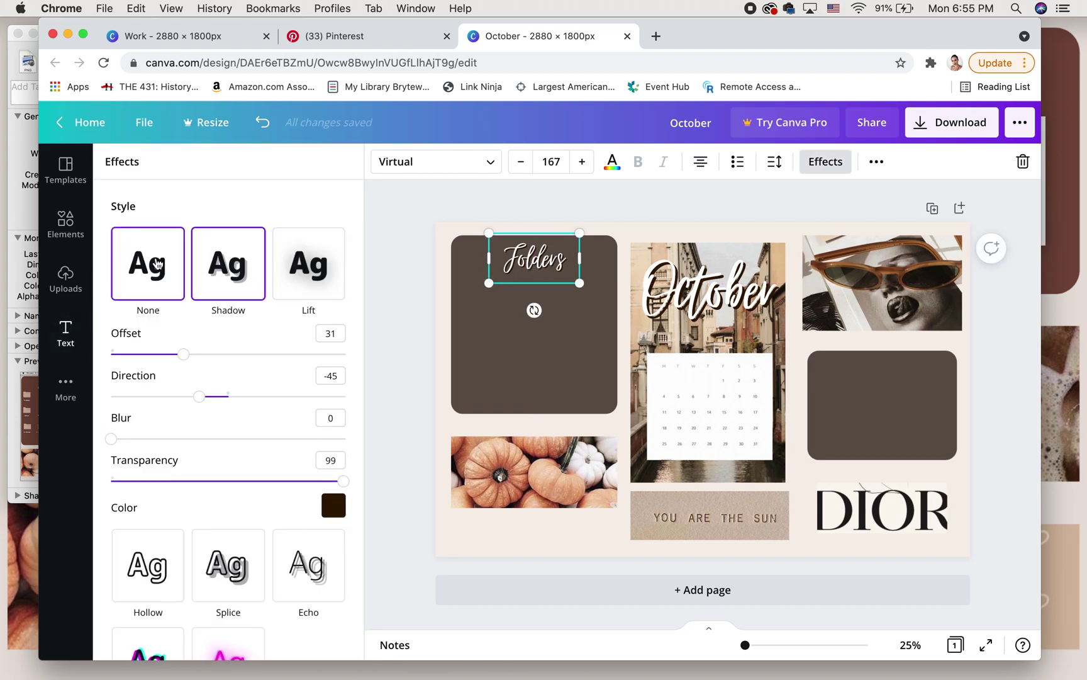
click(157, 264)
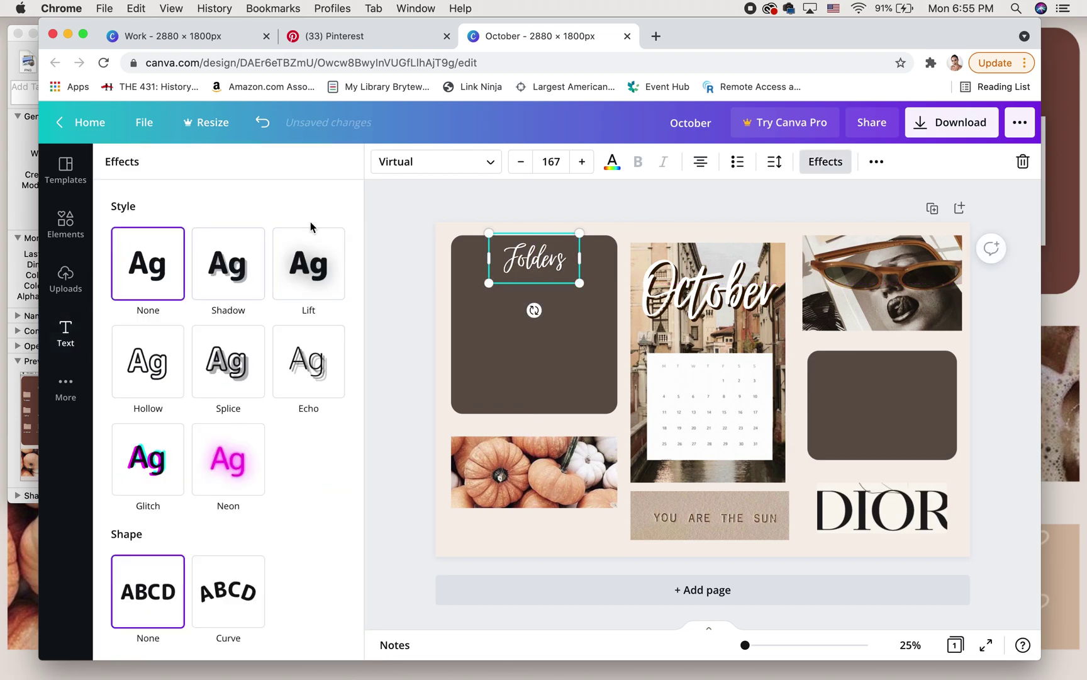
click(395, 246)
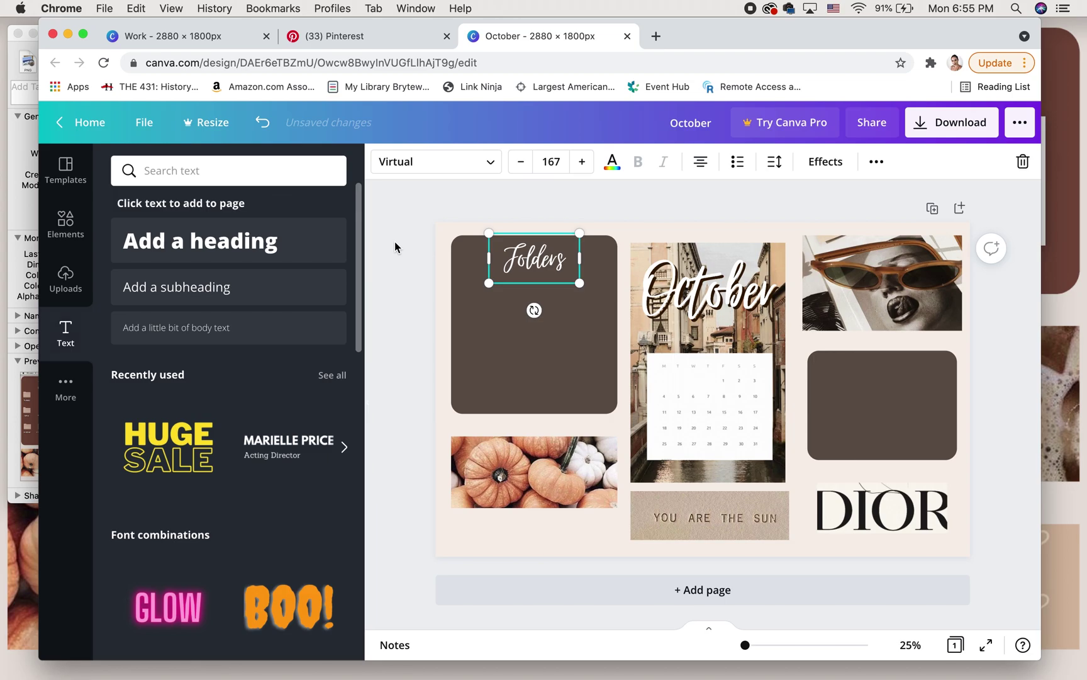
- Try colours from the pumpkin and sunglasses photo palettes on the large rounded shape, then restore the document's dark brown
click(483, 367)
click(382, 162)
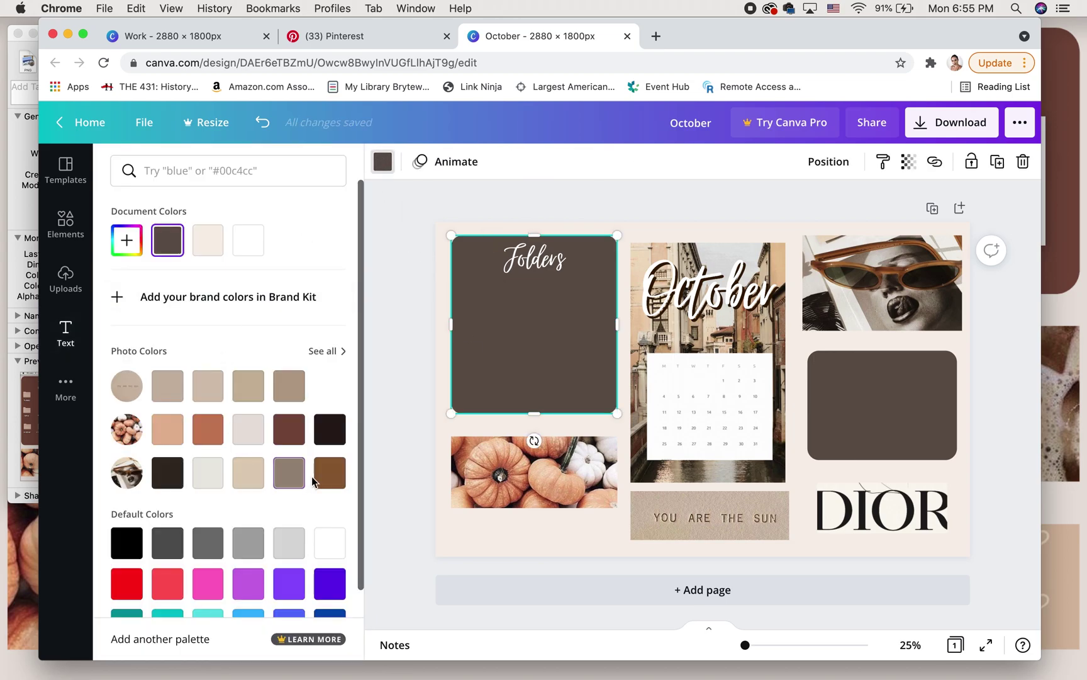
click(289, 429)
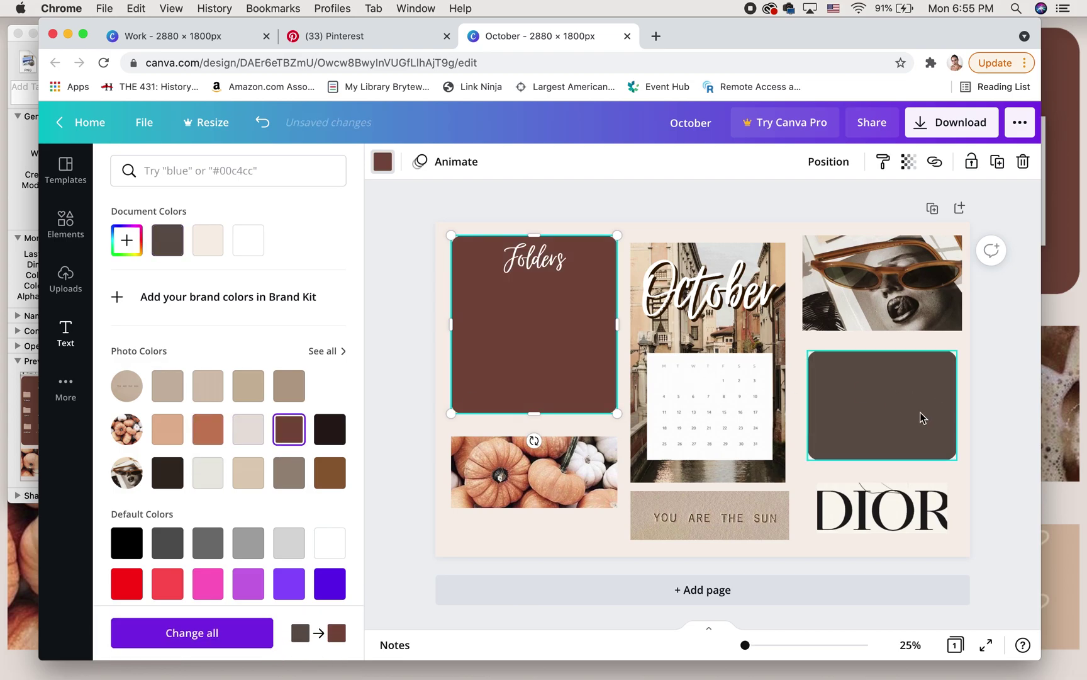
click(289, 477)
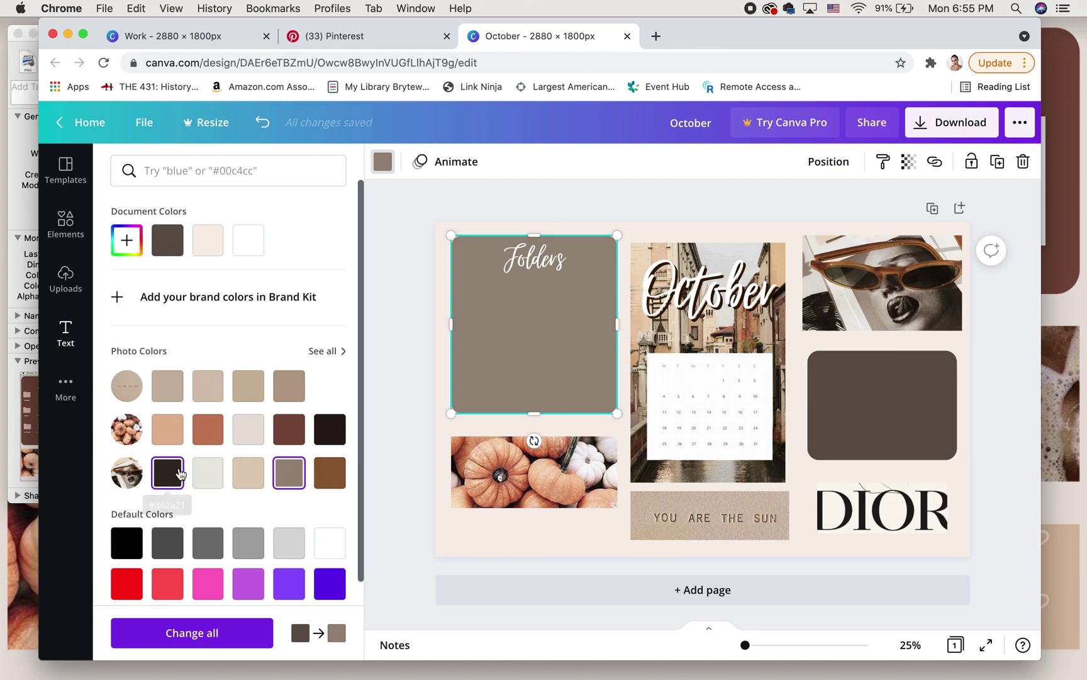
click(167, 239)
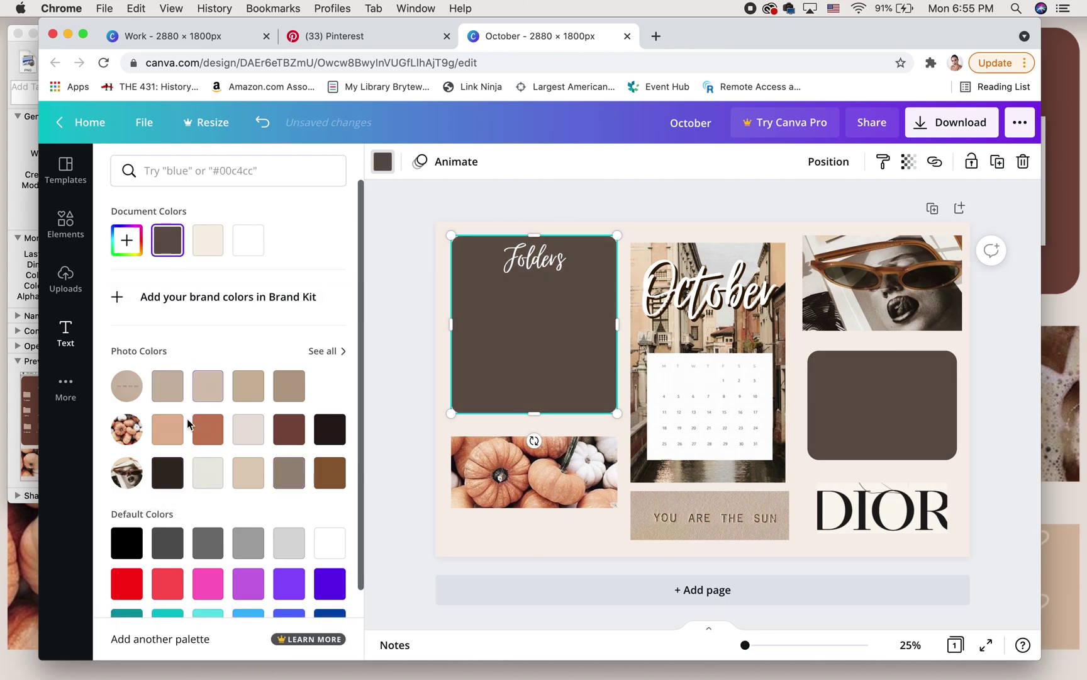
click(179, 480)
click(206, 478)
click(246, 477)
click(303, 478)
click(327, 475)
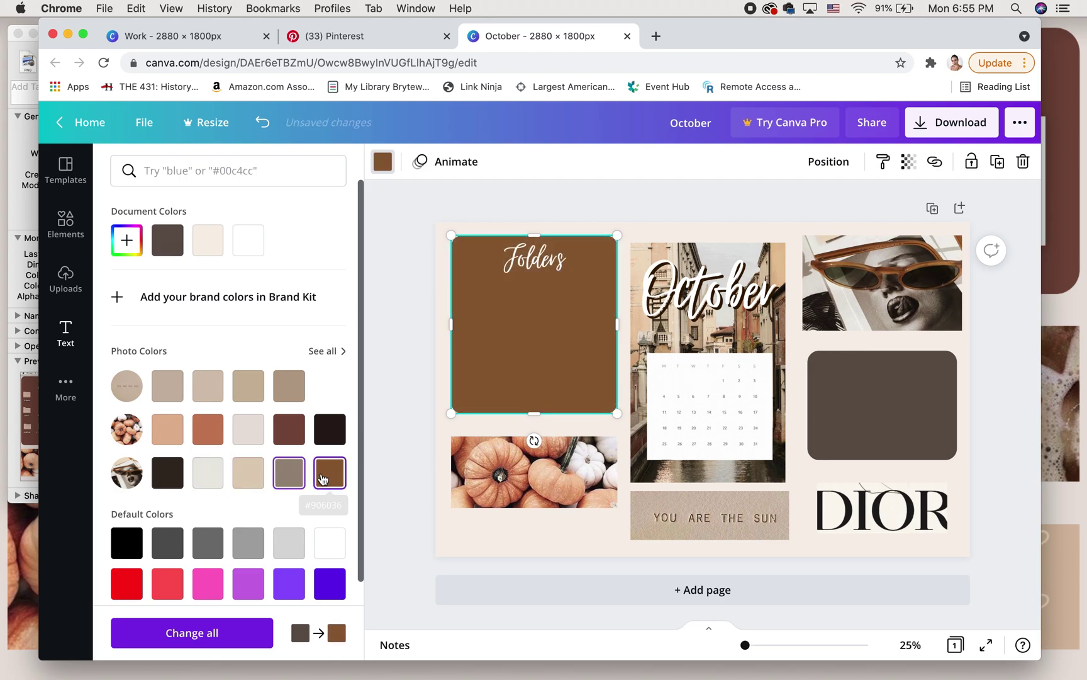
click(168, 240)
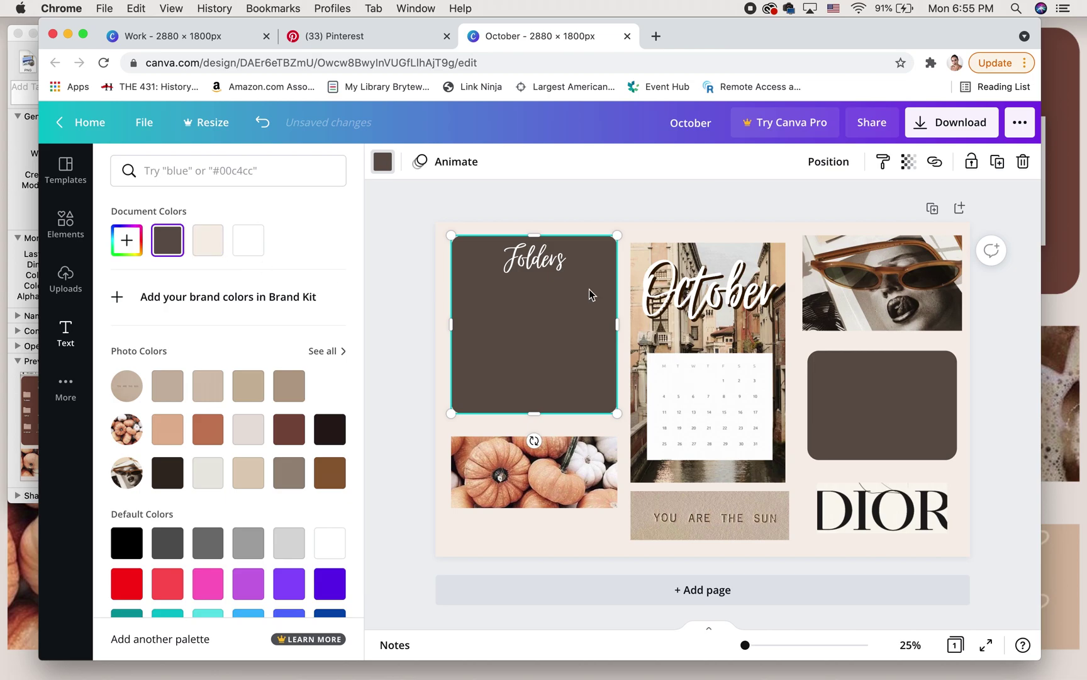
- Copy the Folders heading onto the smaller brown shape and change the copy's text to "To-Do list"
click(547, 270)
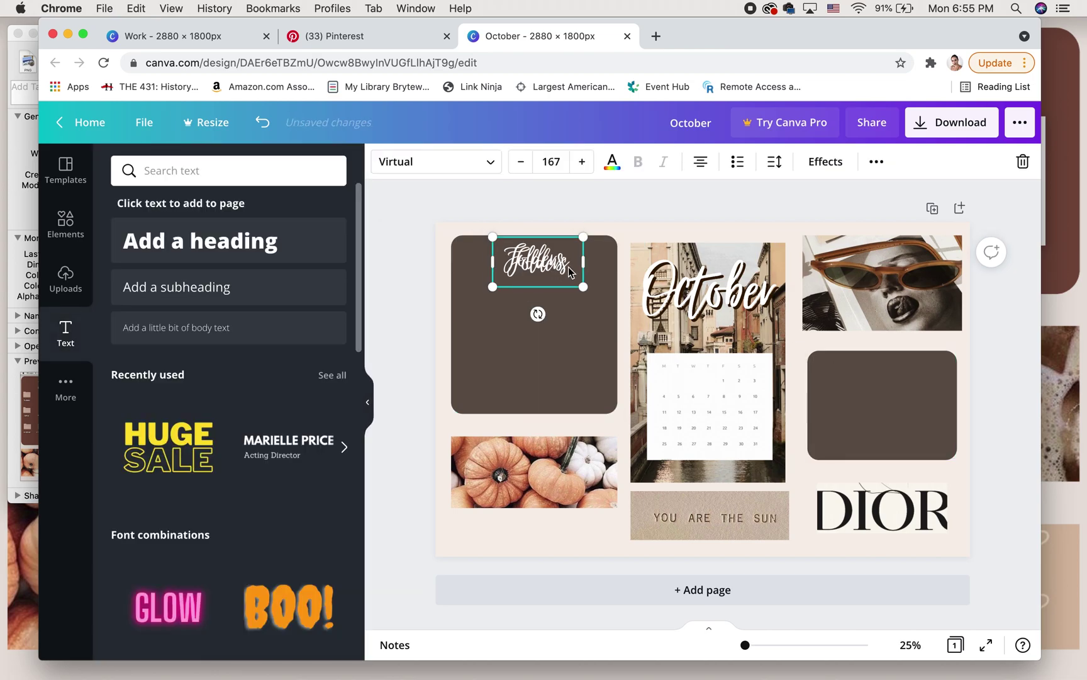
drag(549, 272, 895, 378)
double_click(895, 378)
text(To-Do list)
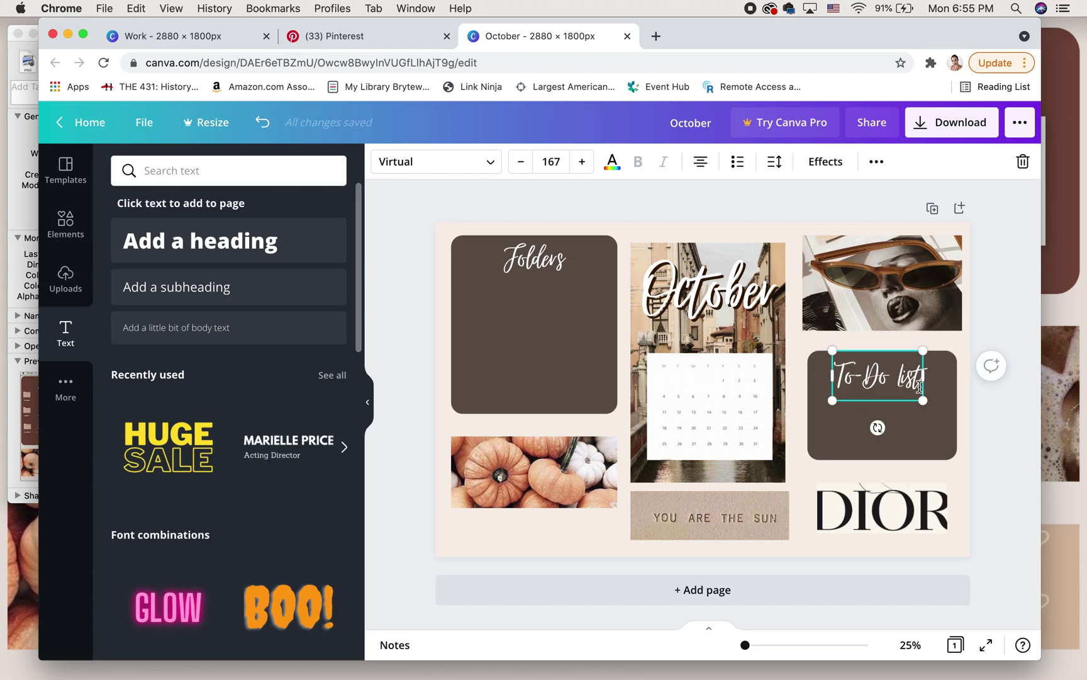
- Shrink the To-Do list heading and centre it near the upper edge of the smaller brown shape
drag(922, 400, 920, 375)
click(976, 331)
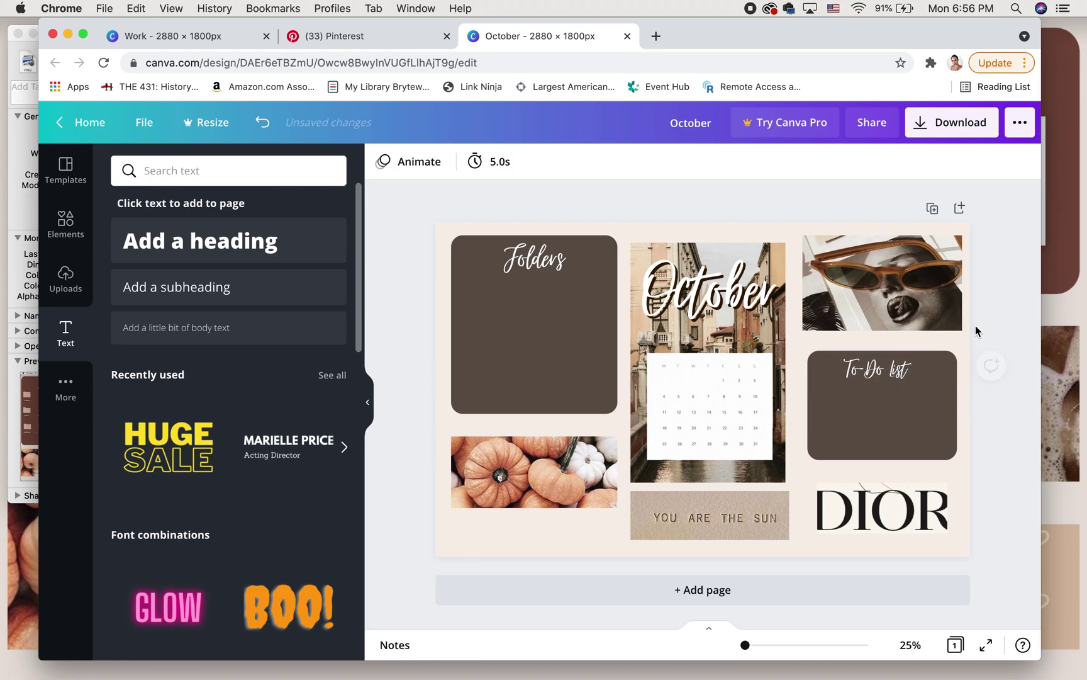
click(880, 370)
click(996, 260)
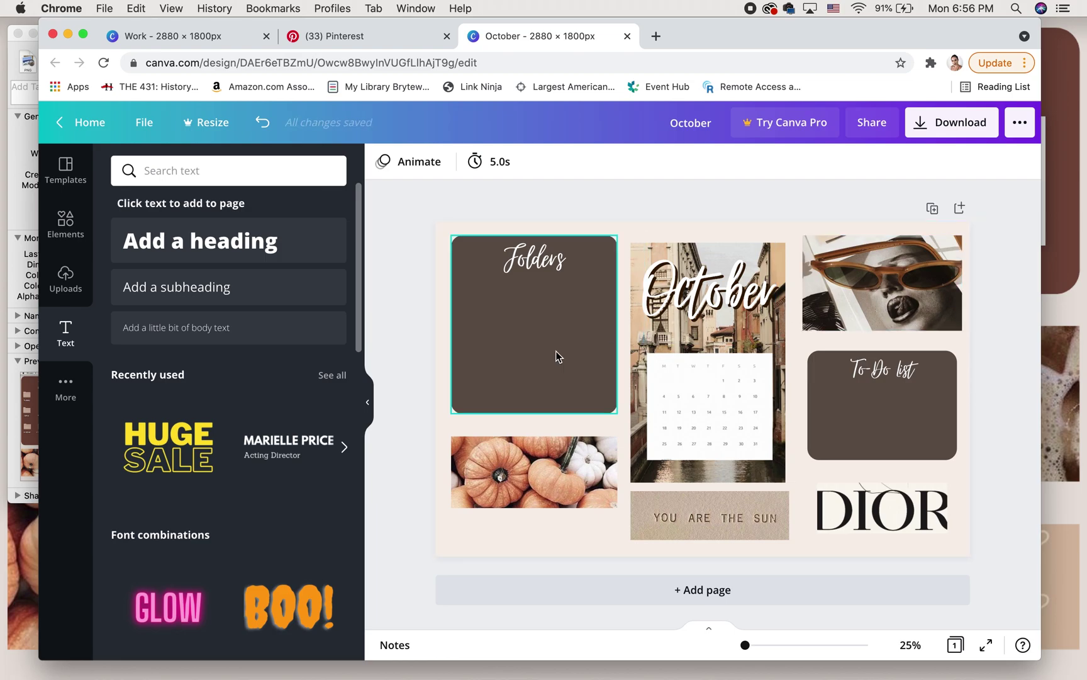
- Download the design as a PNG, minimise the browser and place the October (2).png file on the desktop
click(976, 125)
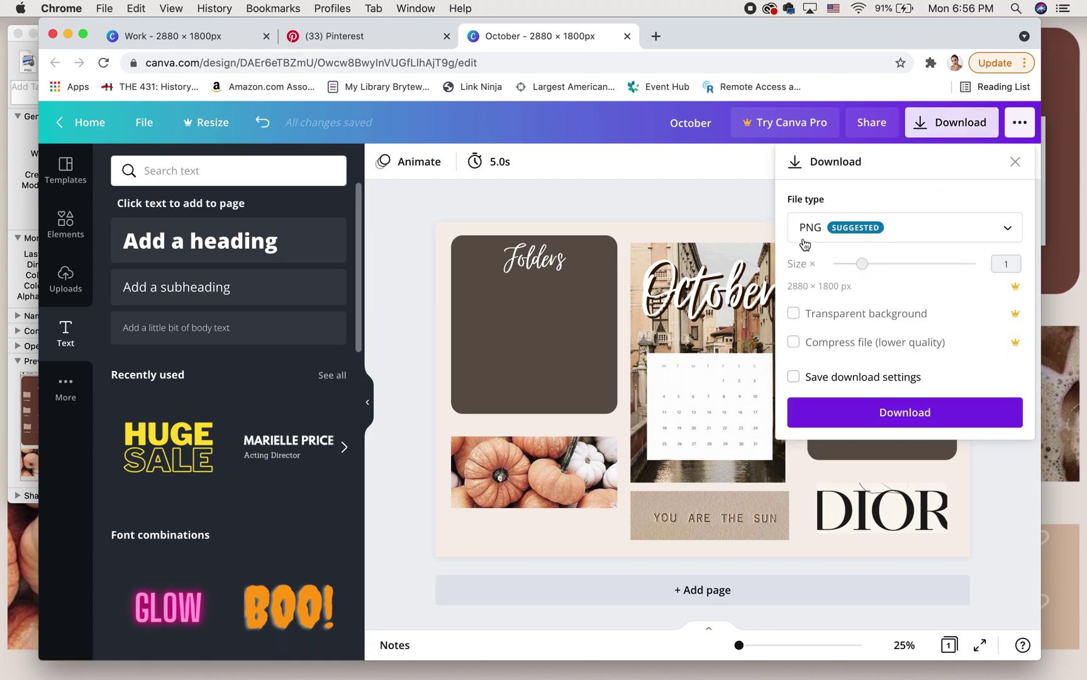
click(904, 414)
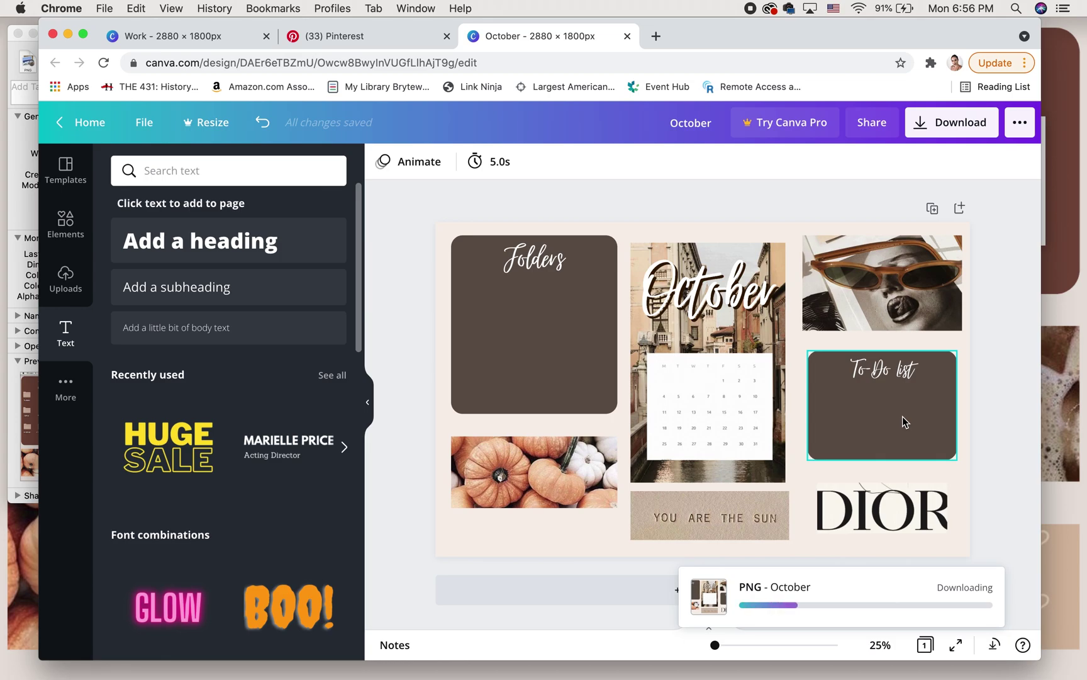
key(super+m)
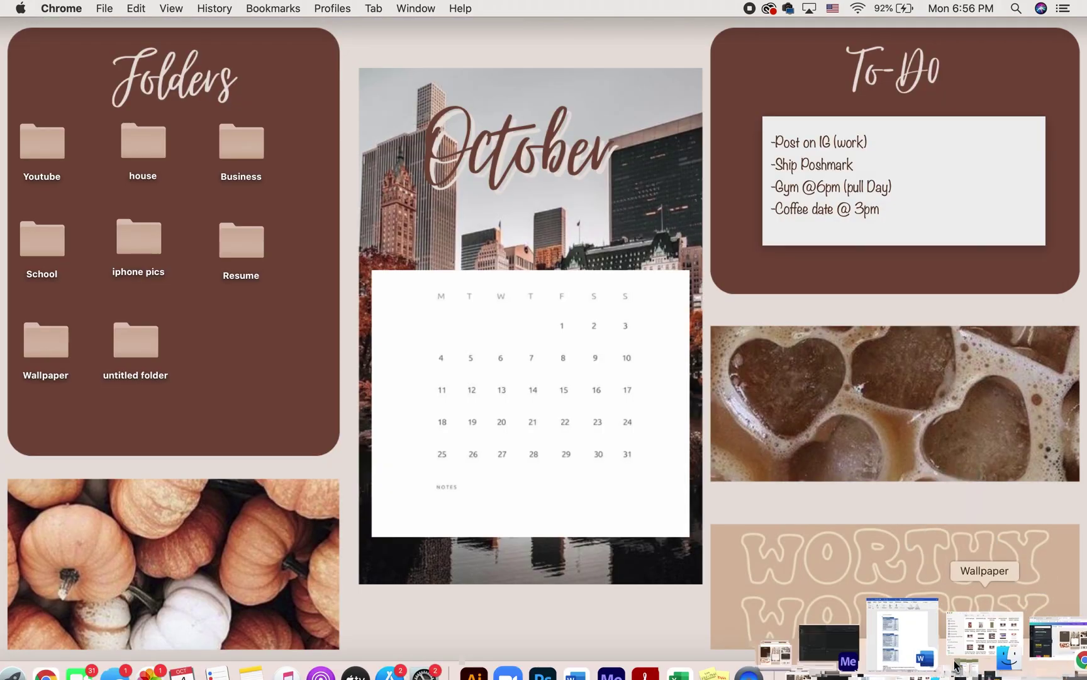
click(862, 635)
drag(430, 128, 934, 385)
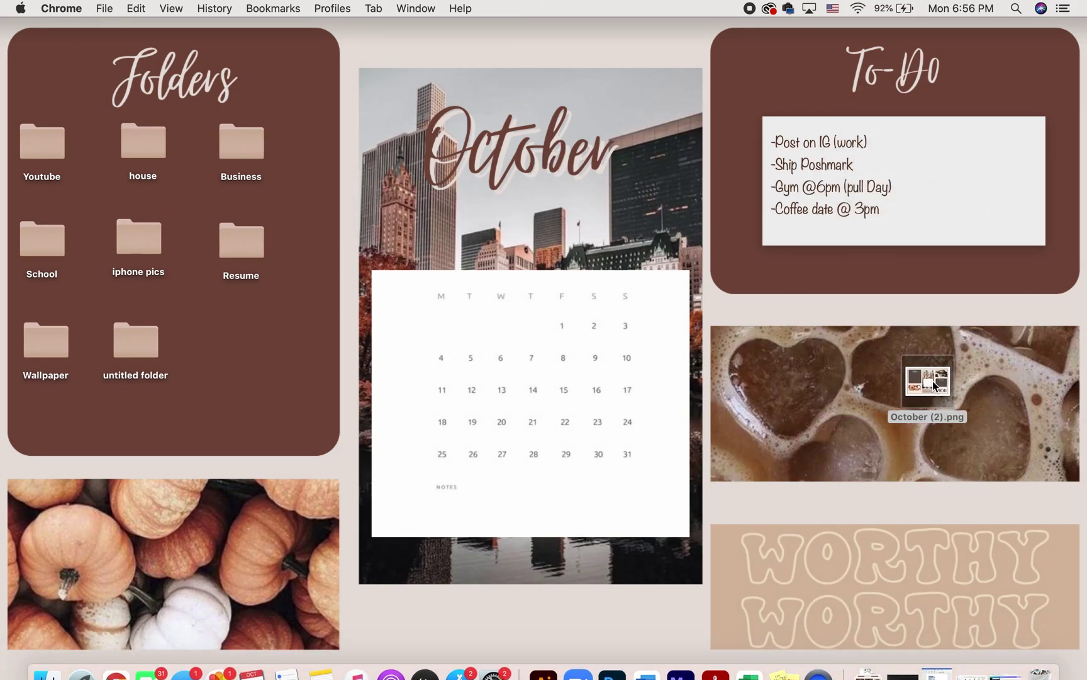
- Close the to-do sticky note on the desktop
click(775, 124)
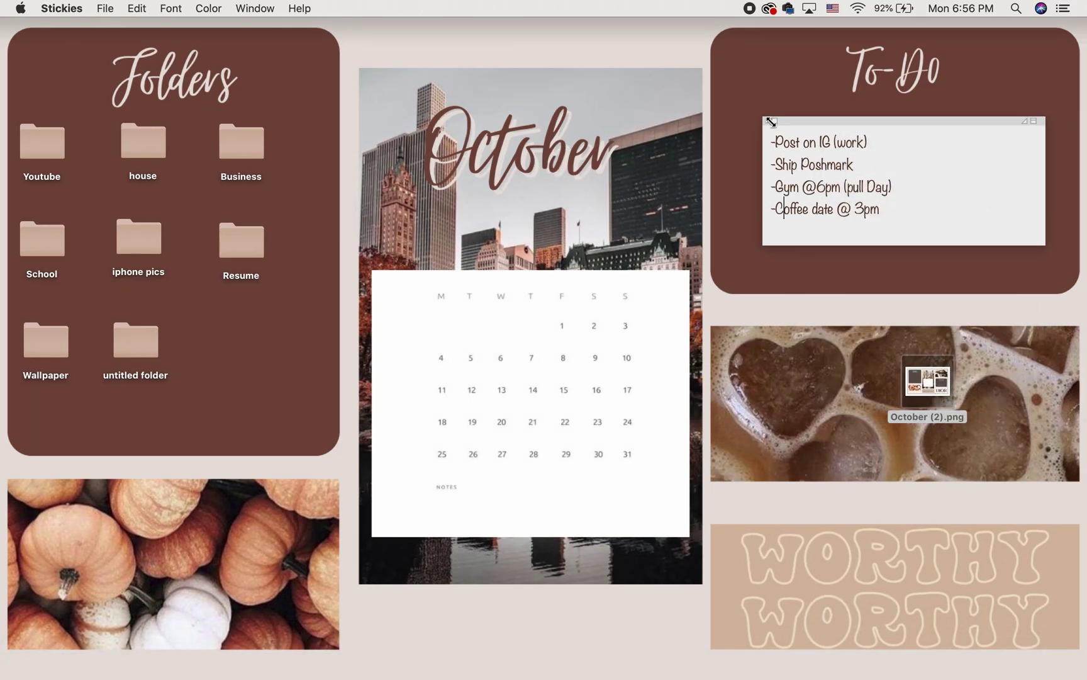
click(775, 121)
click(513, 248)
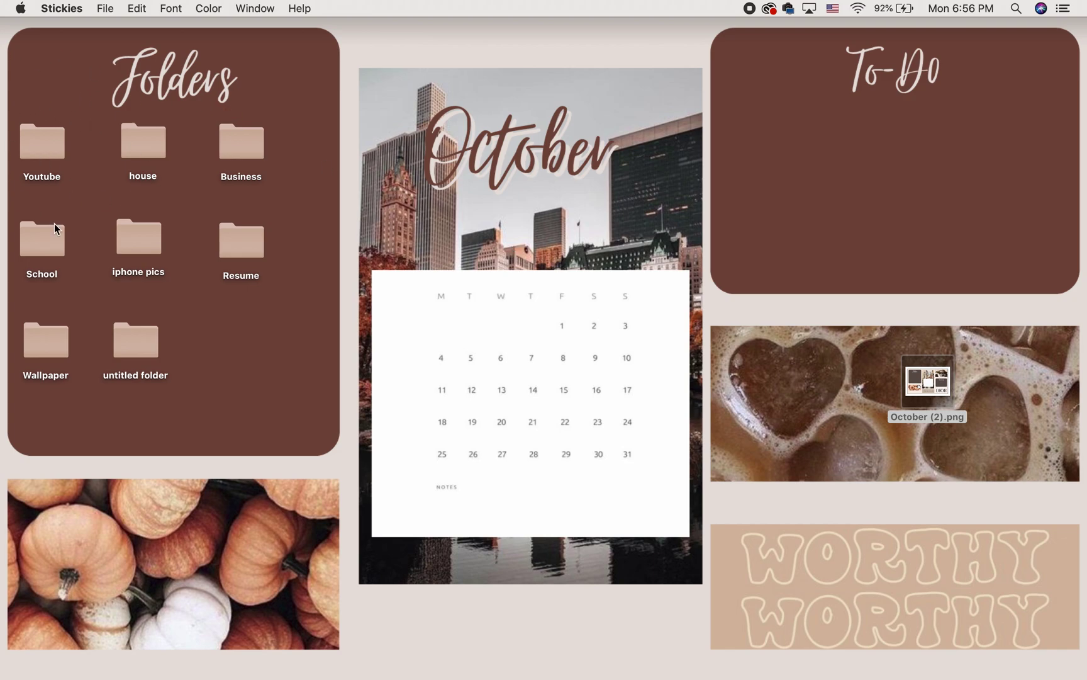
- Set October (2).png as the desktop picture and move the file into the Wallpaper folder, keeping both versions
right_click(922, 388)
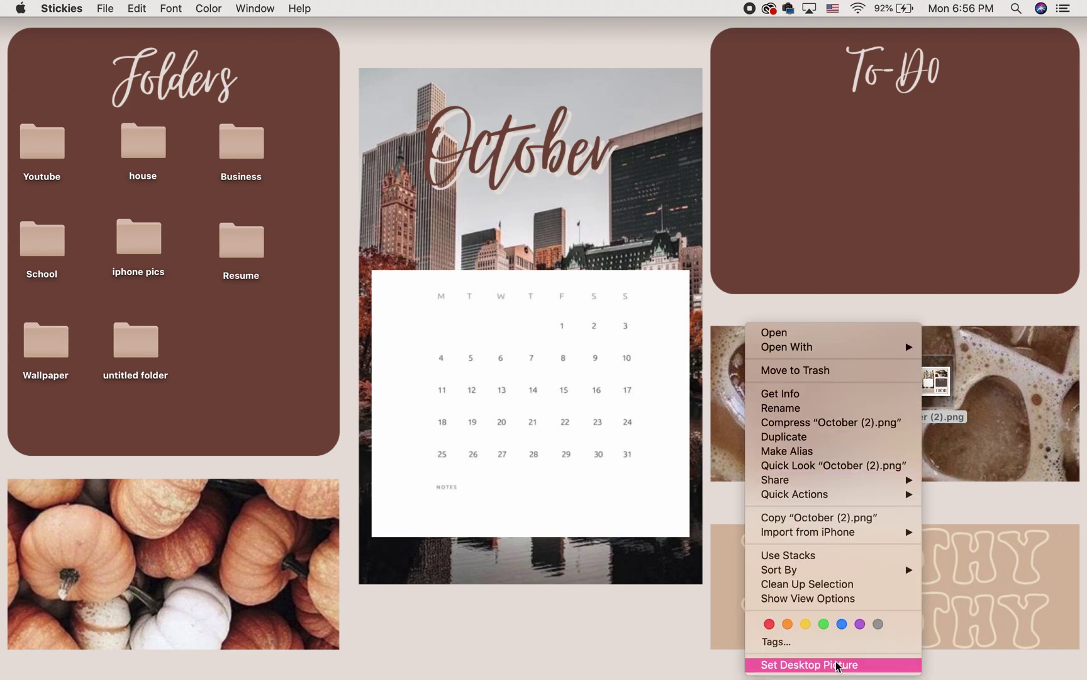
click(942, 417)
right_click(940, 403)
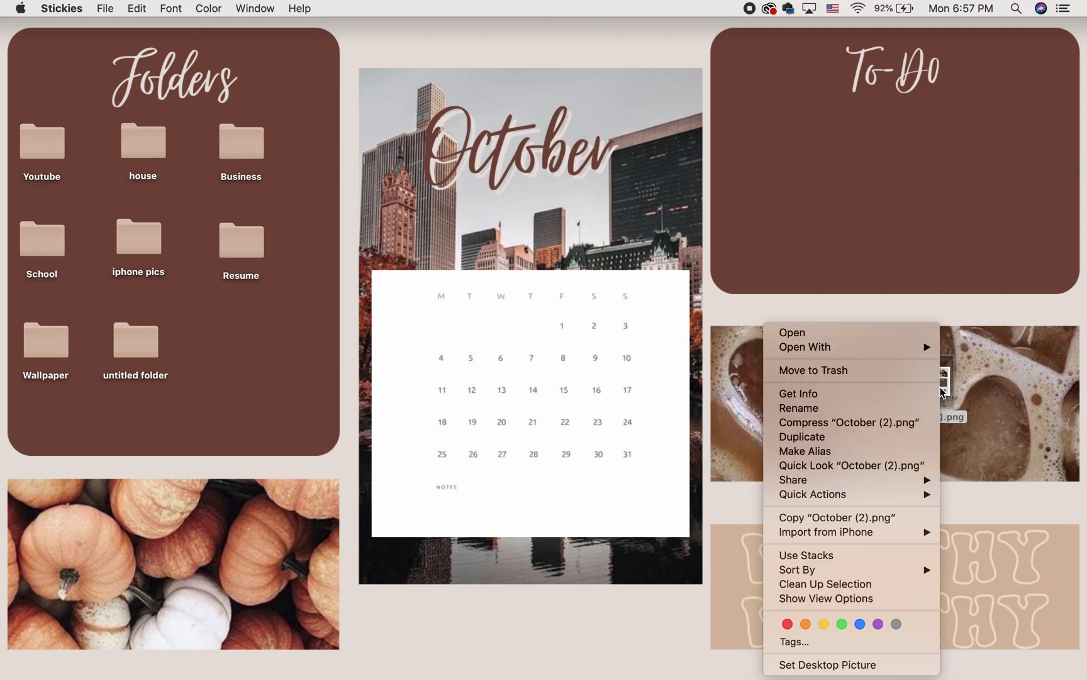
click(867, 666)
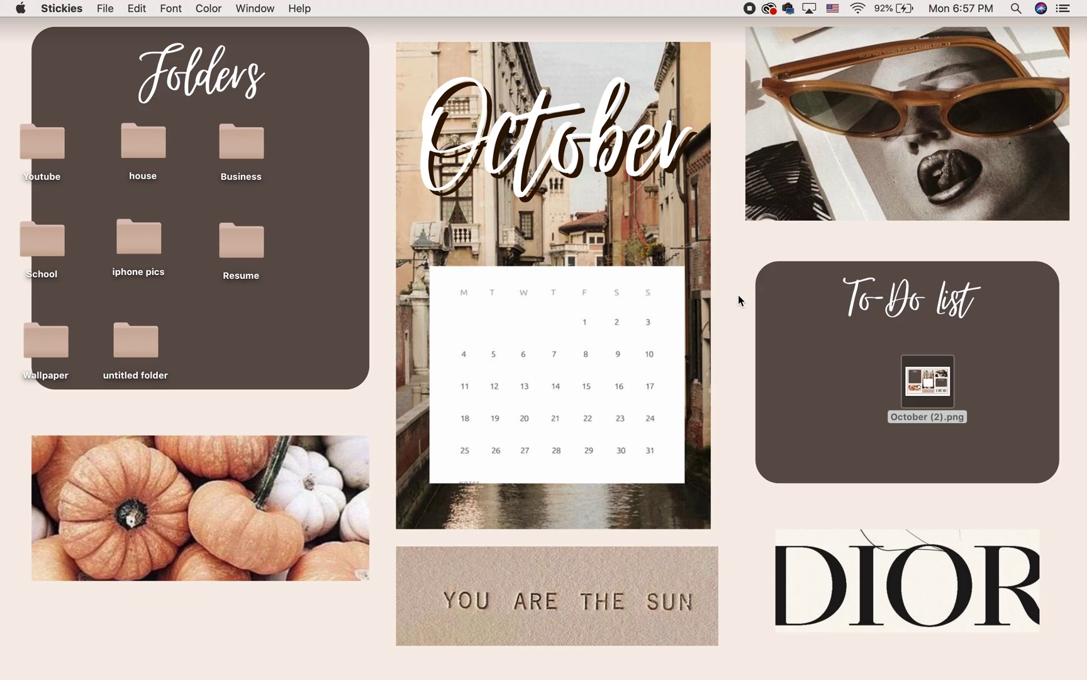
drag(935, 391, 57, 365)
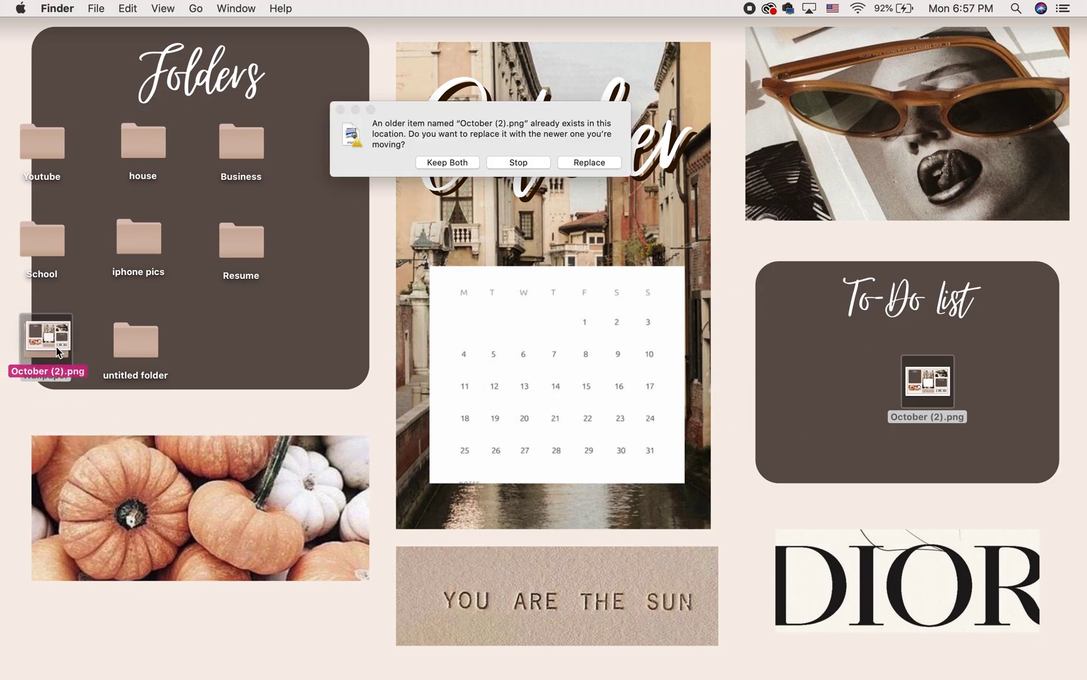
click(436, 165)
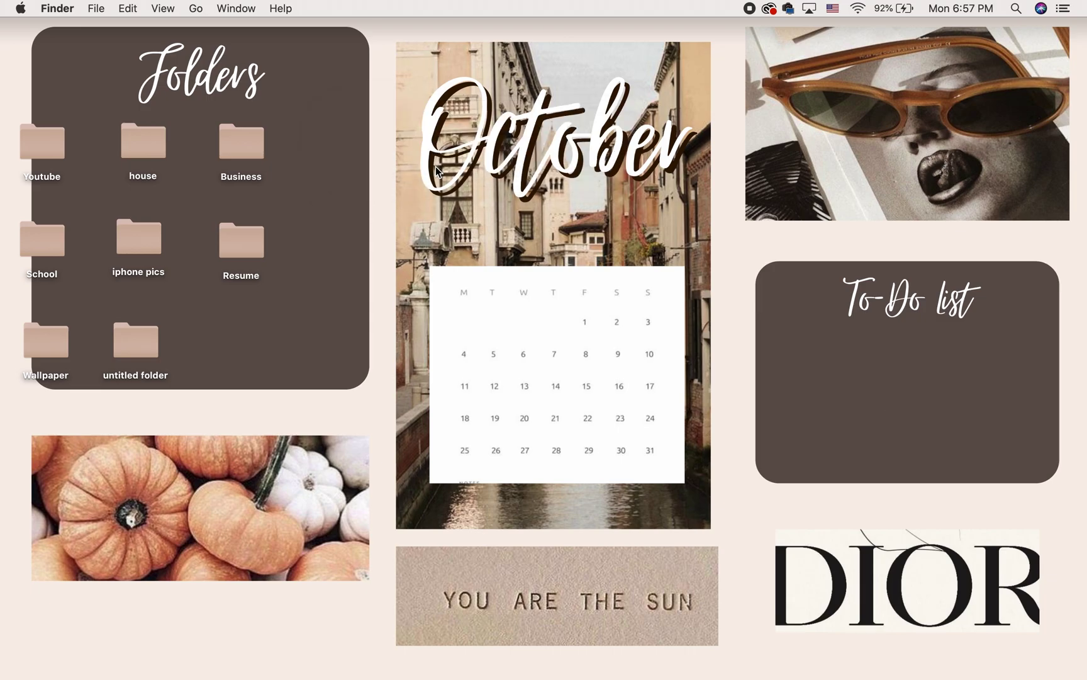
- Move all the desktop folders together so they sit inside the brown Folders area
drag(65, 146, 233, 359)
drag(137, 348, 187, 342)
click(335, 421)
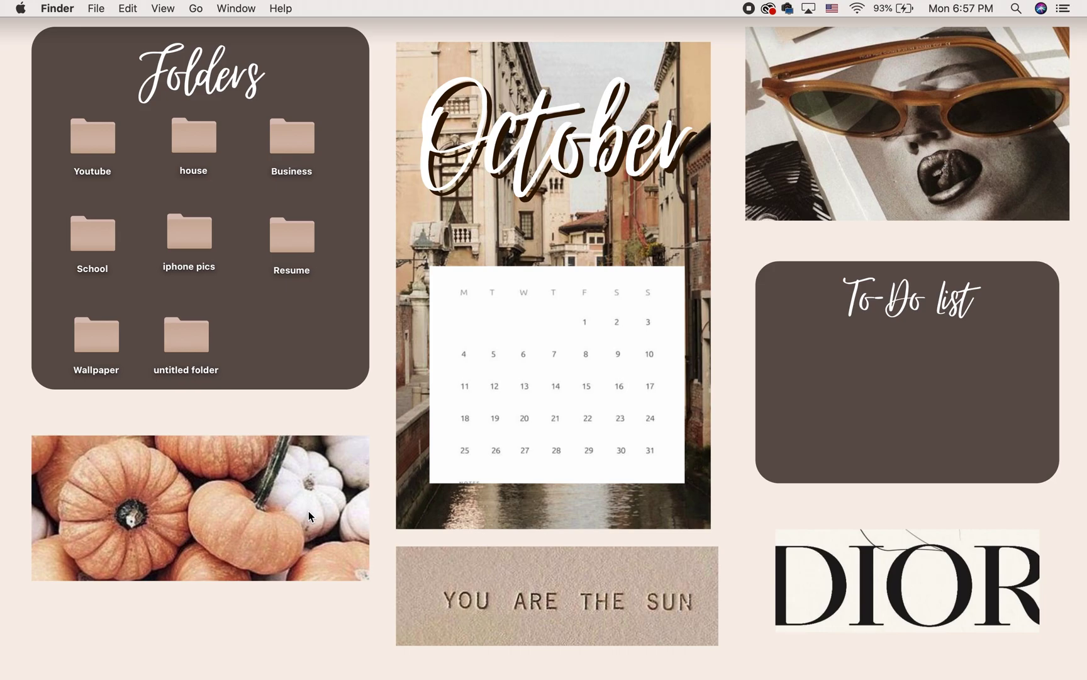
- Open the info for the Youtube folder and copy its folder icon
click(107, 146)
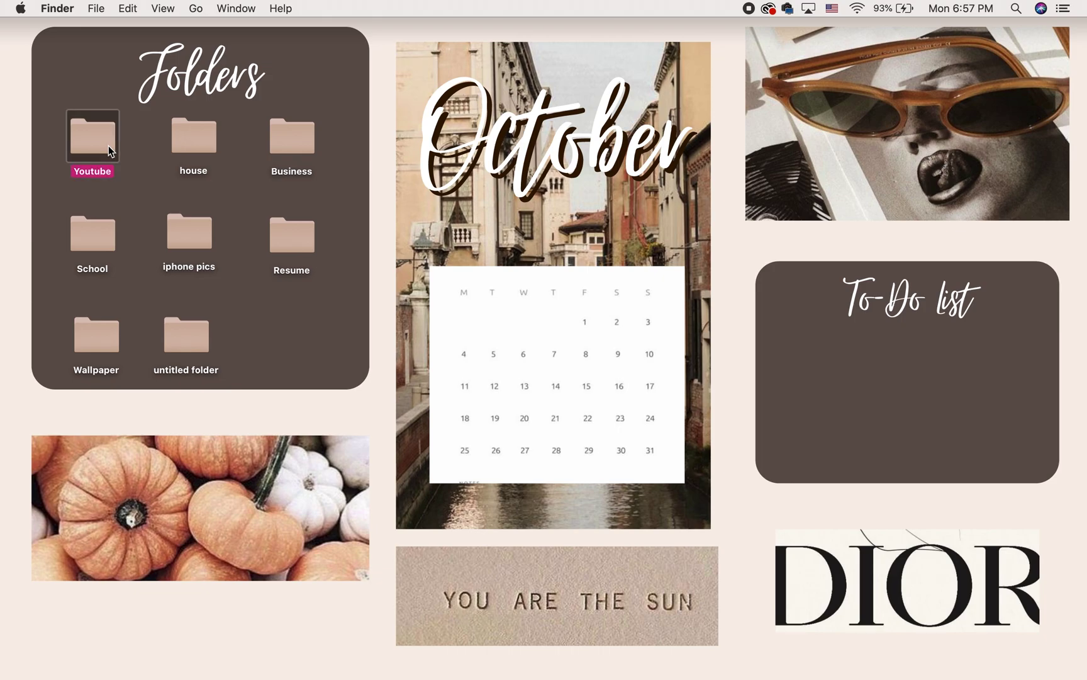
right_click(107, 146)
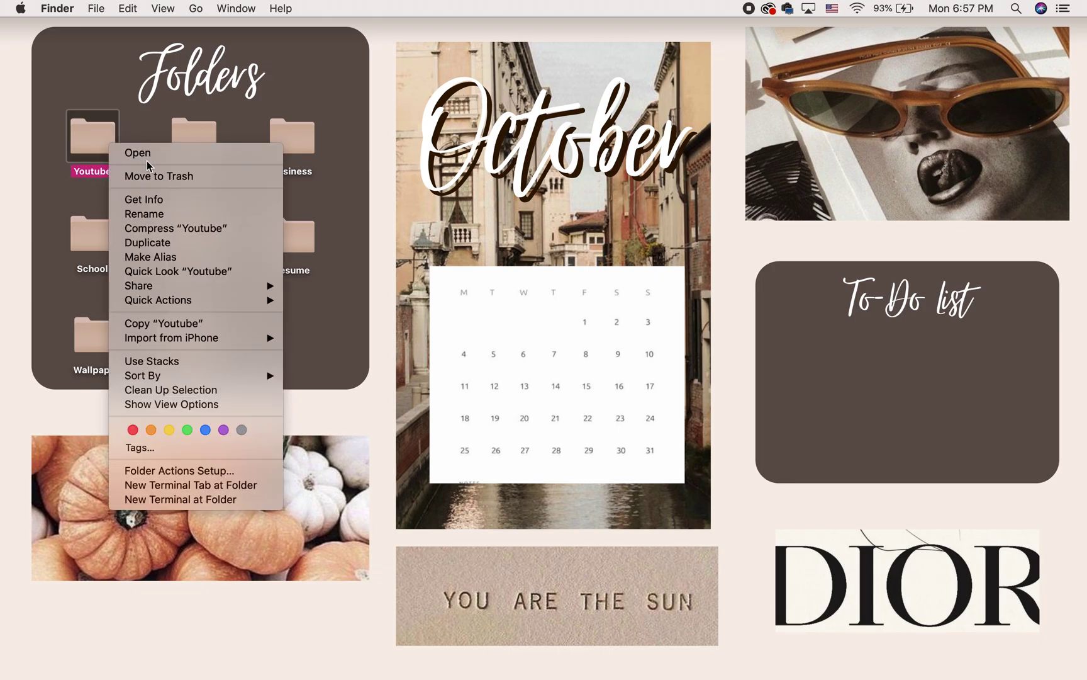
click(155, 200)
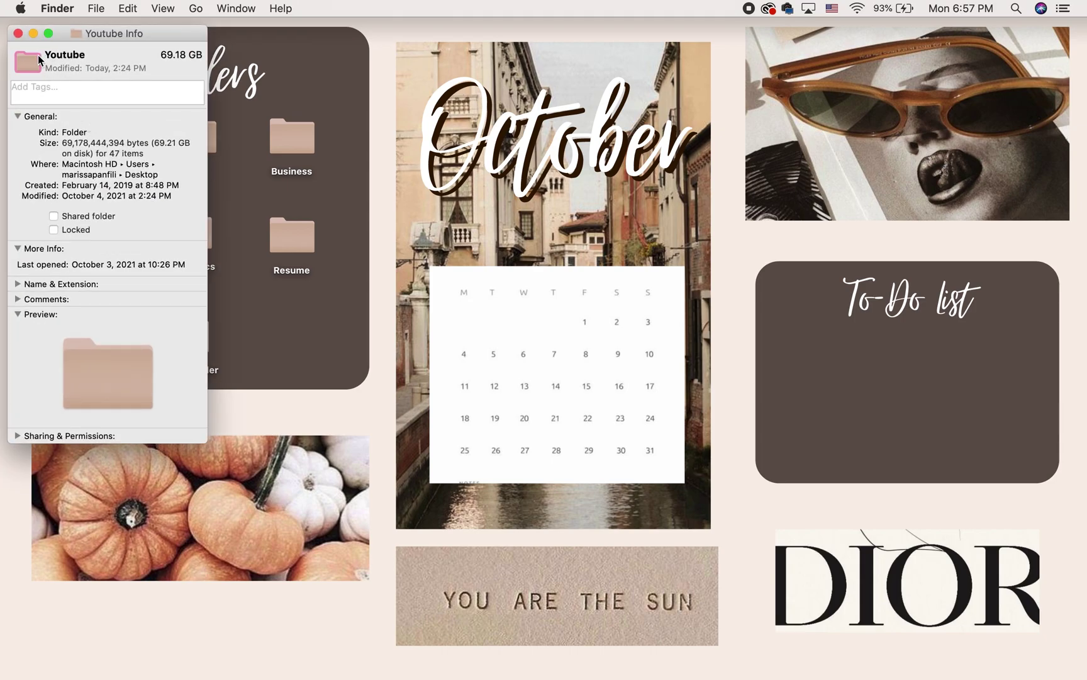
click(133, 7)
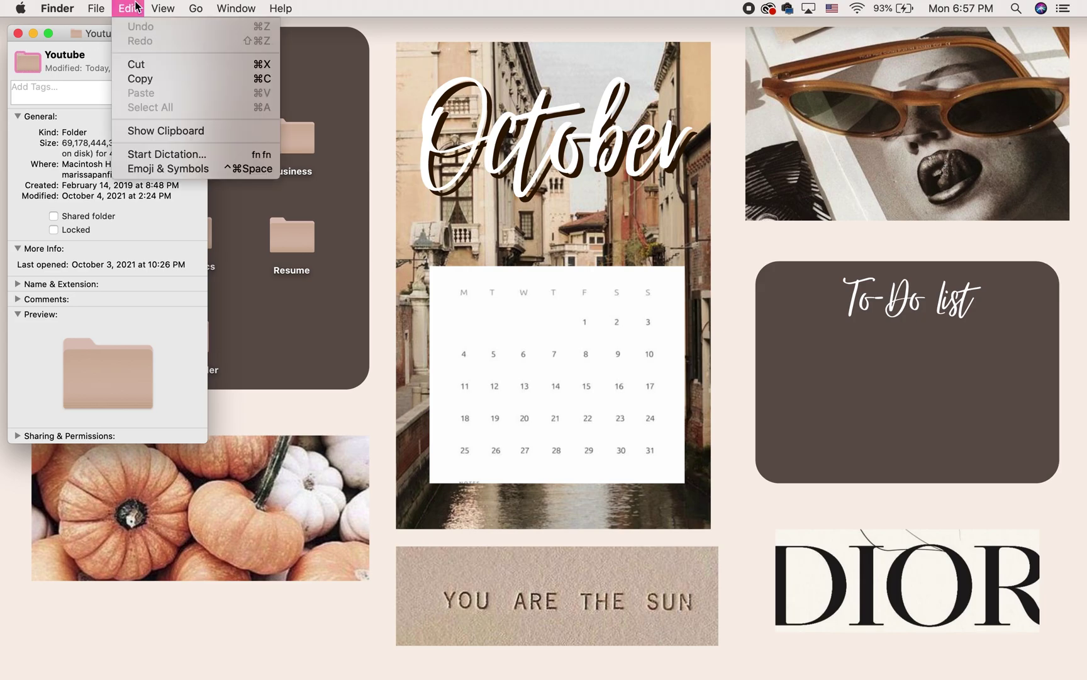
click(142, 79)
- Open Preview, create a new image from the copied folder icon and place its window beside the Youtube info
mouse_move(78, 677)
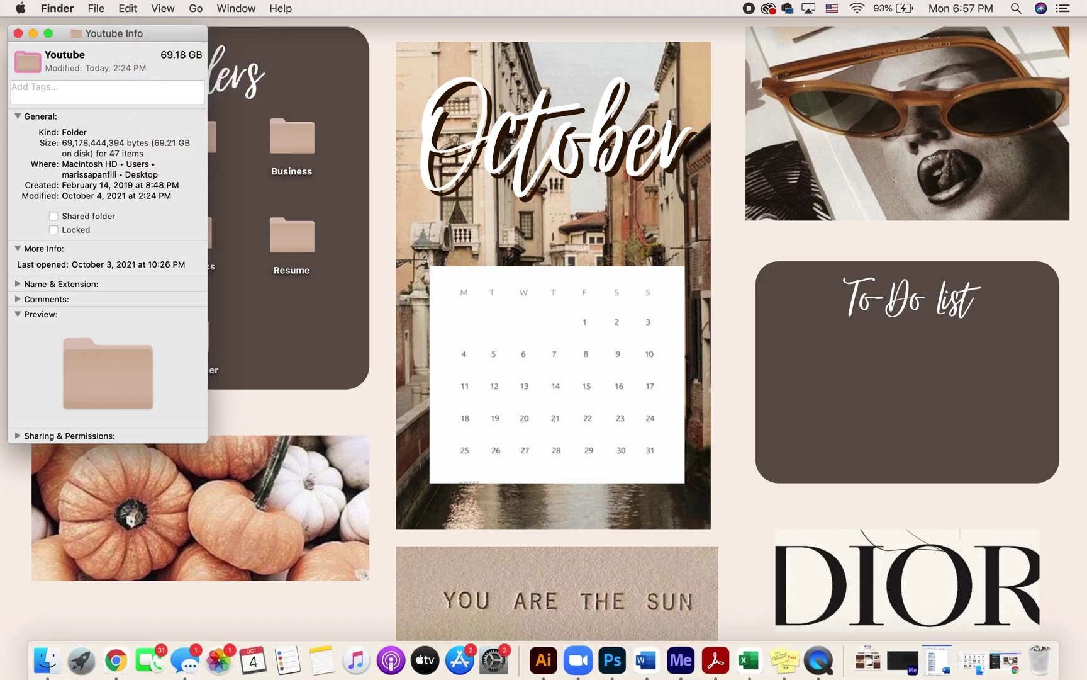
click(80, 660)
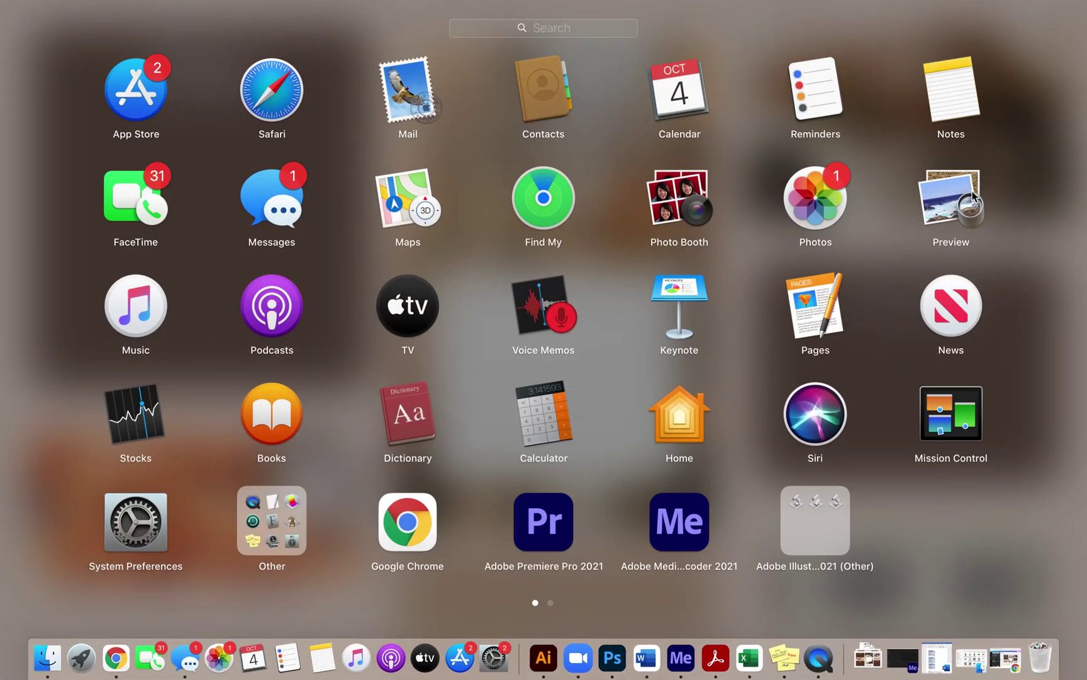
click(961, 214)
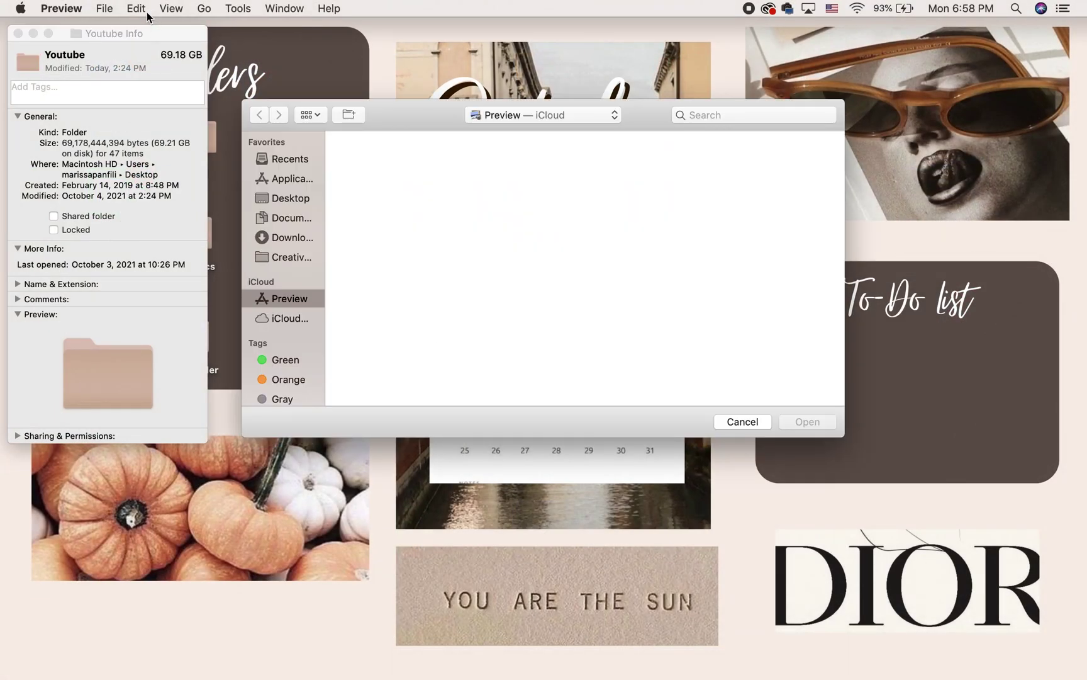
click(105, 9)
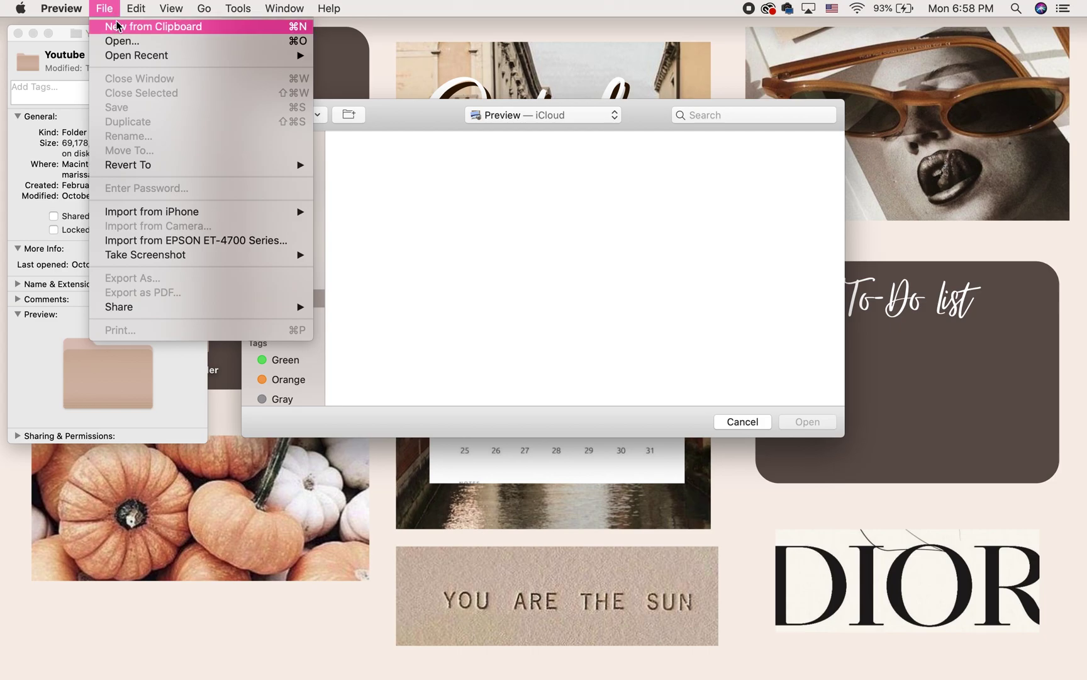
click(117, 27)
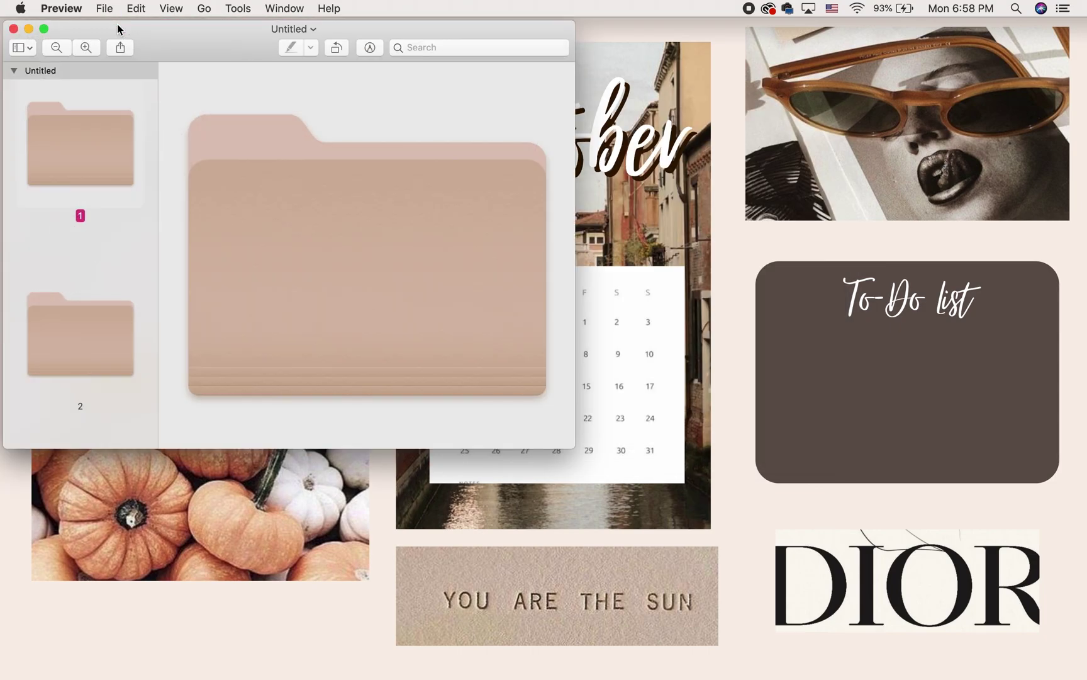
drag(167, 38, 524, 93)
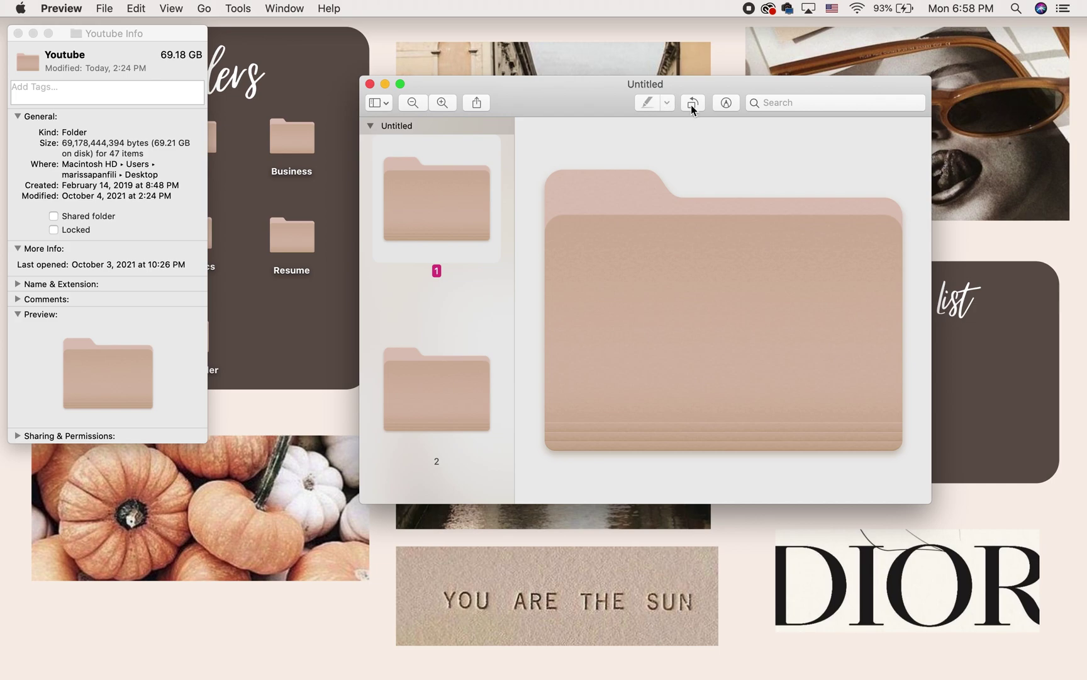
- Adjust the folder image's colour, trying the black level and shifting the tint to recolour it grey-brown
click(729, 105)
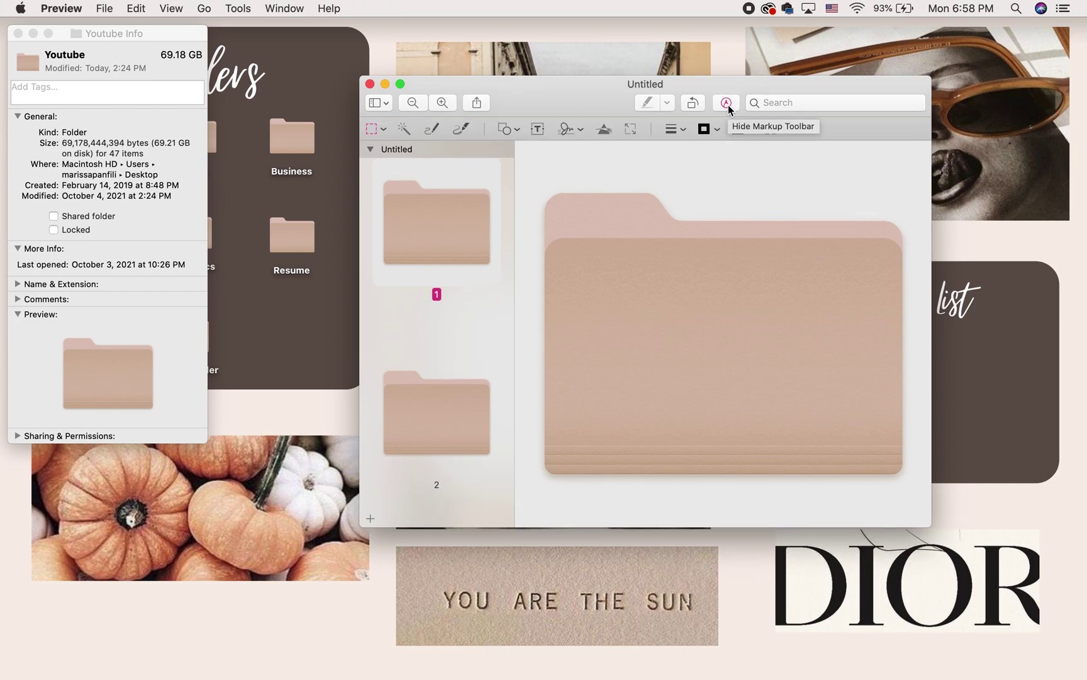
click(603, 131)
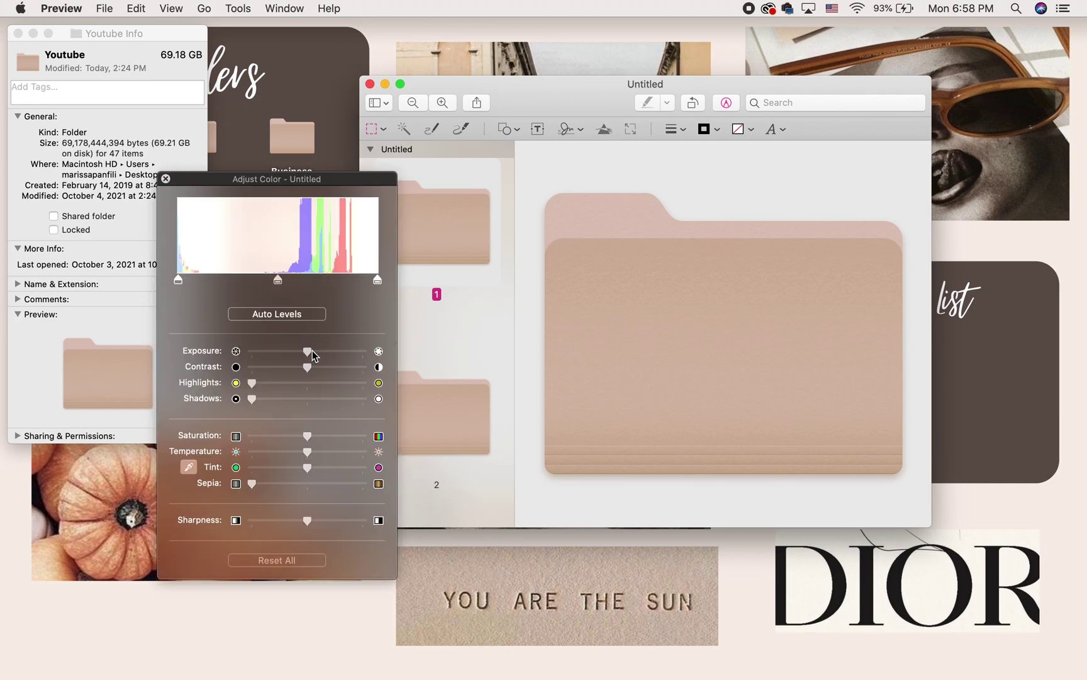
click(178, 280)
mouse_move(299, 283)
mouse_down()
mouse_move(309, 283)
mouse_move(179, 284)
mouse_up()
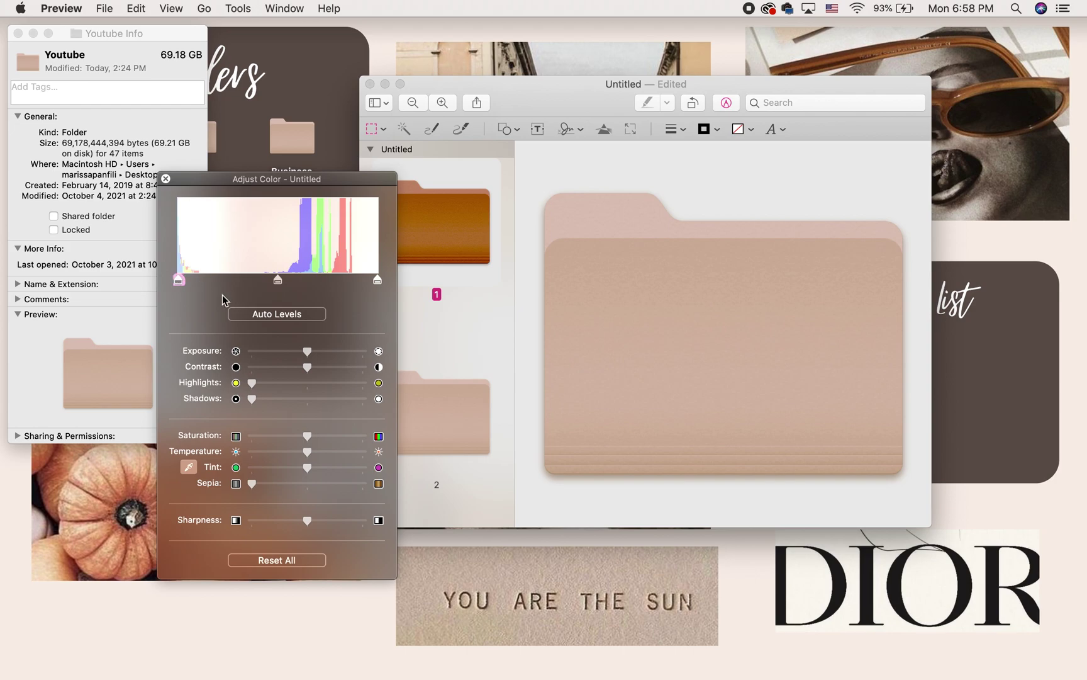
drag(308, 467, 299, 472)
drag(254, 476, 303, 453)
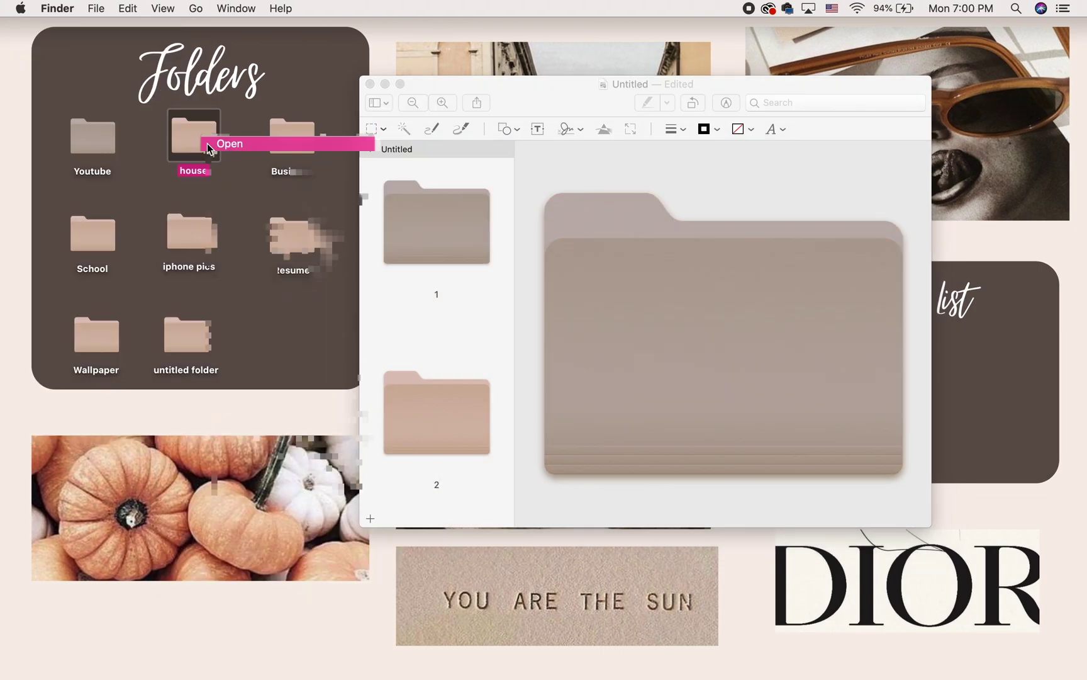
- Replace the house folder's icon with the grey-brown one, close its info and discard the untitled Preview image
click(250, 189)
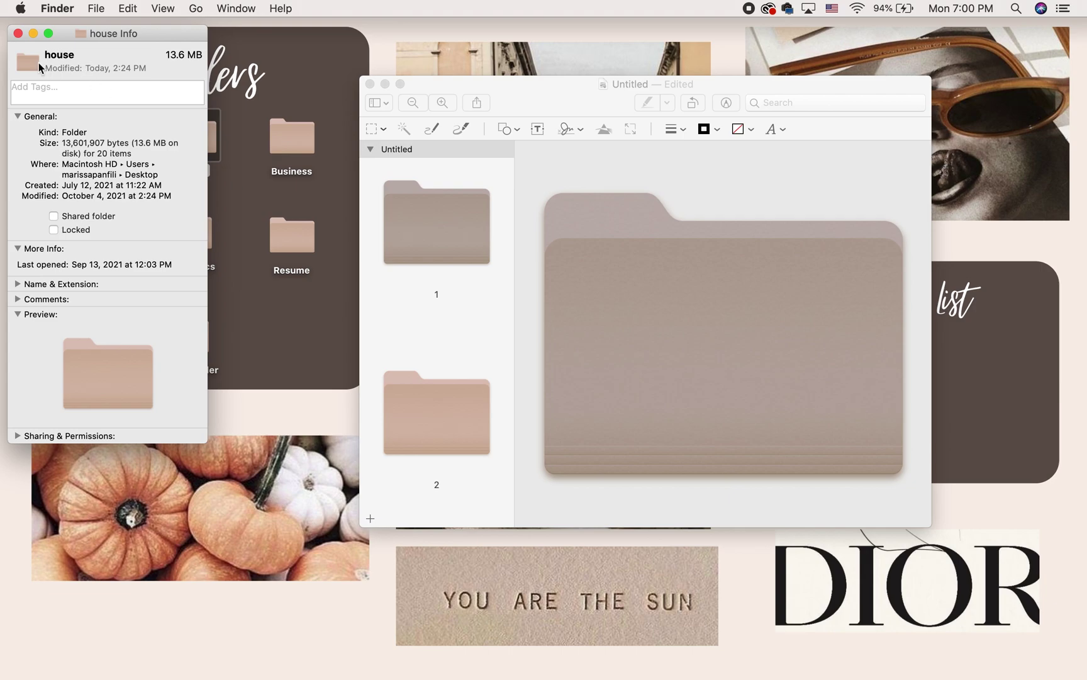
key(super+v)
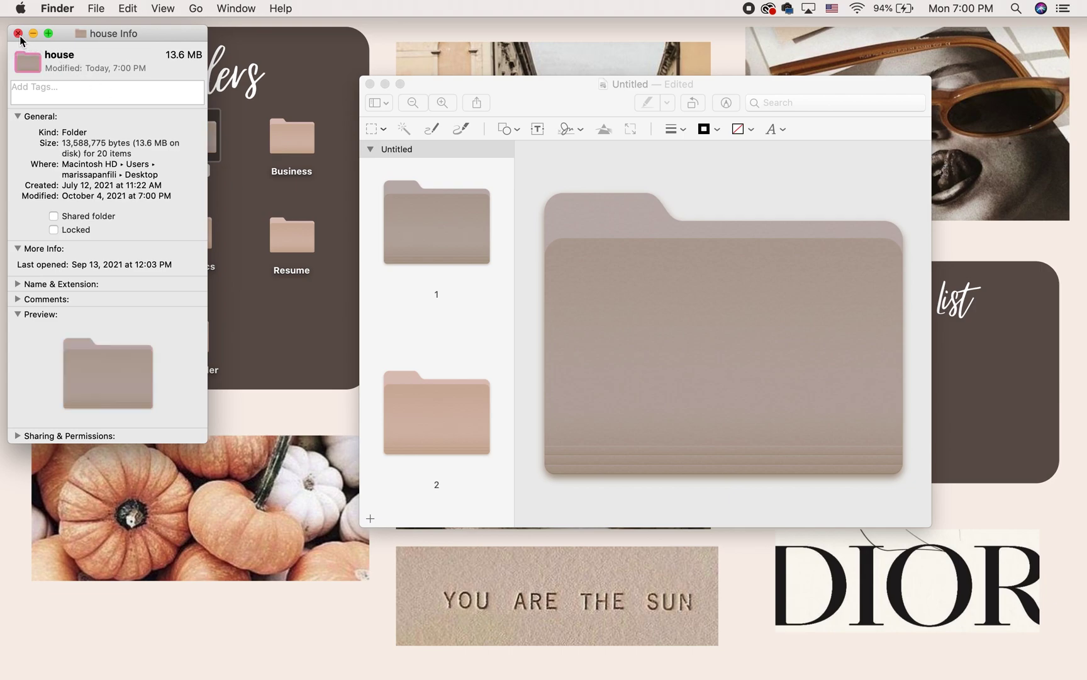
click(344, 72)
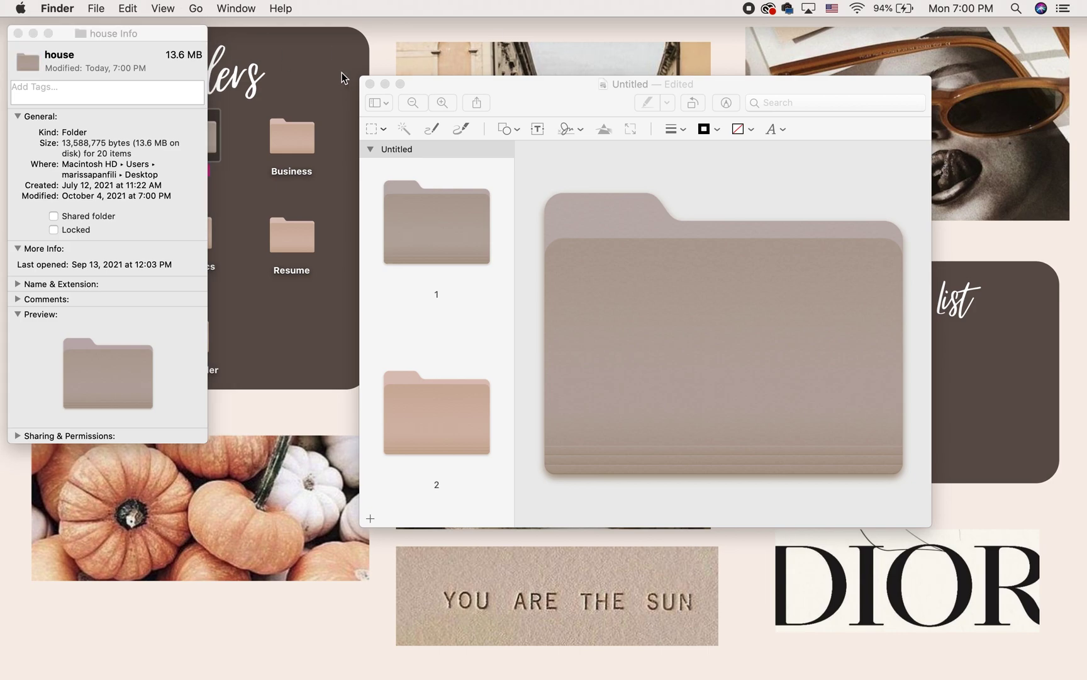
click(292, 137)
key(super+w)
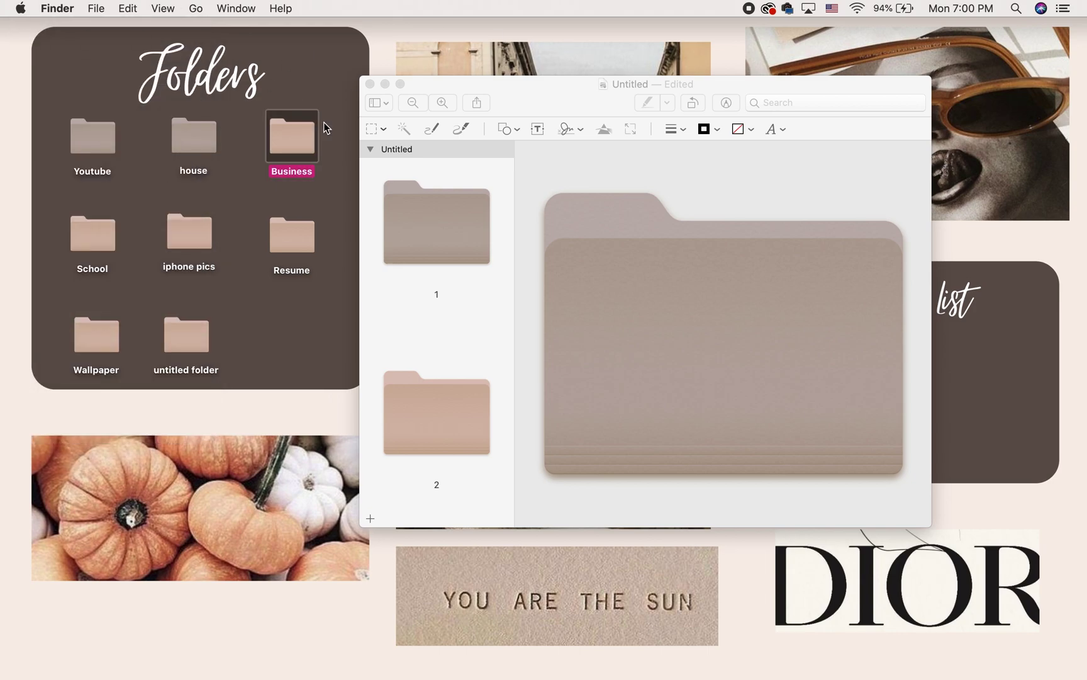
click(371, 84)
click(541, 373)
- Copy the pink folder icon from the Business folder's info and close the info
right_click(296, 151)
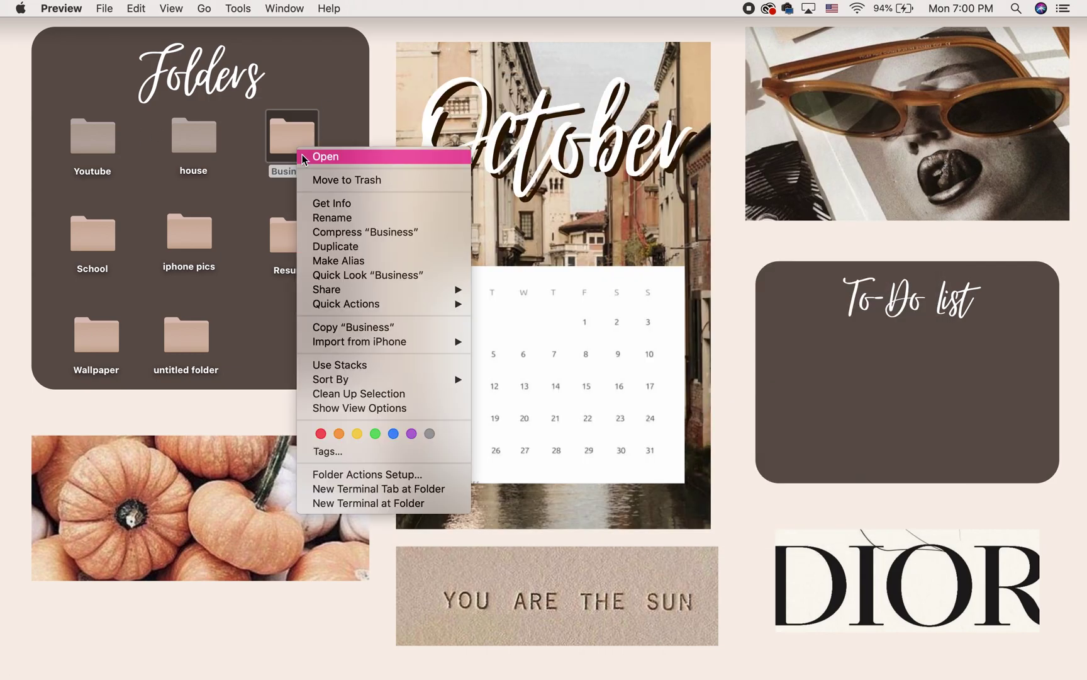
click(342, 204)
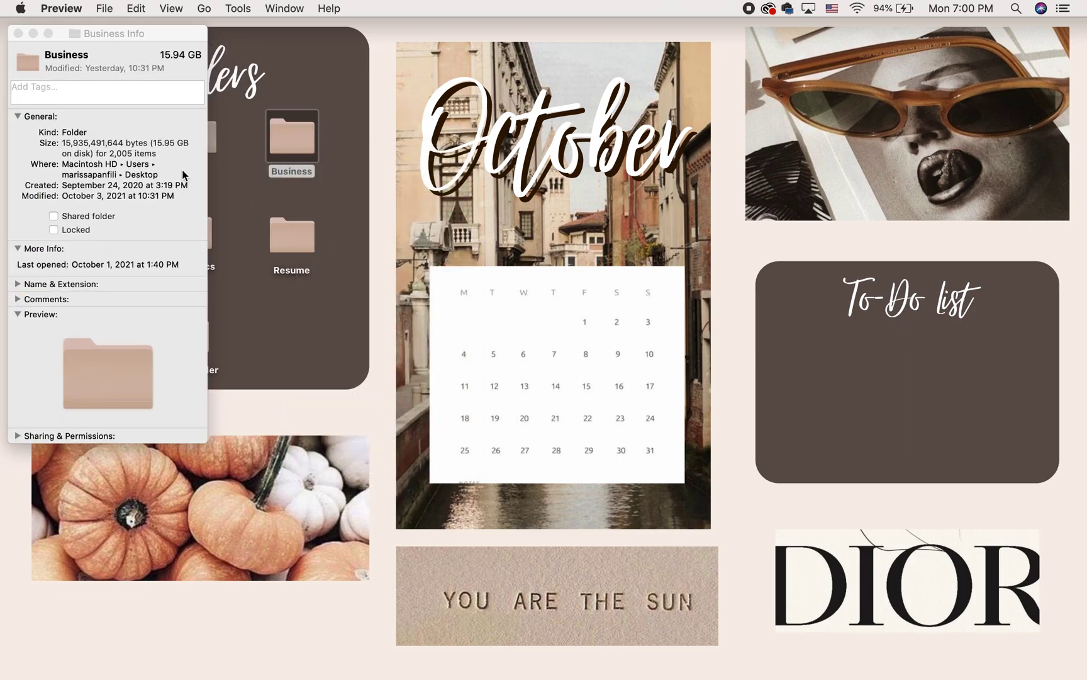
click(42, 67)
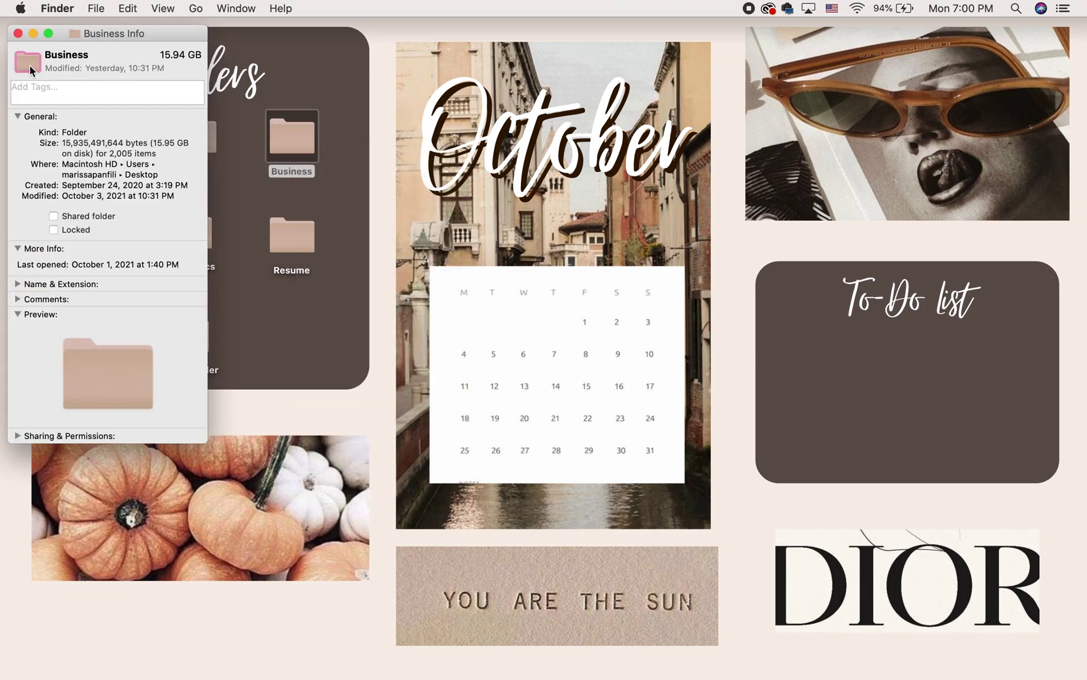
click(17, 34)
- Paste the copied pink icon onto the house folder through its info and close the info
click(187, 131)
right_click(188, 132)
click(234, 185)
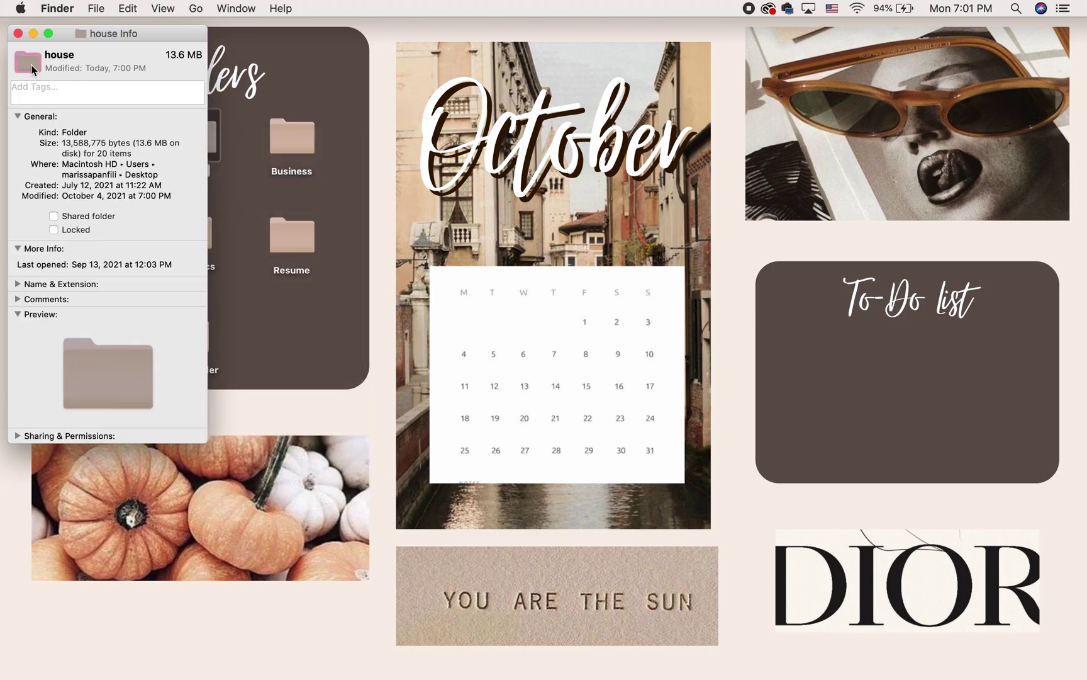
click(18, 33)
- Paste the copied pink icon onto the Youtube folder through its info, close the info and deselect the folder
click(96, 153)
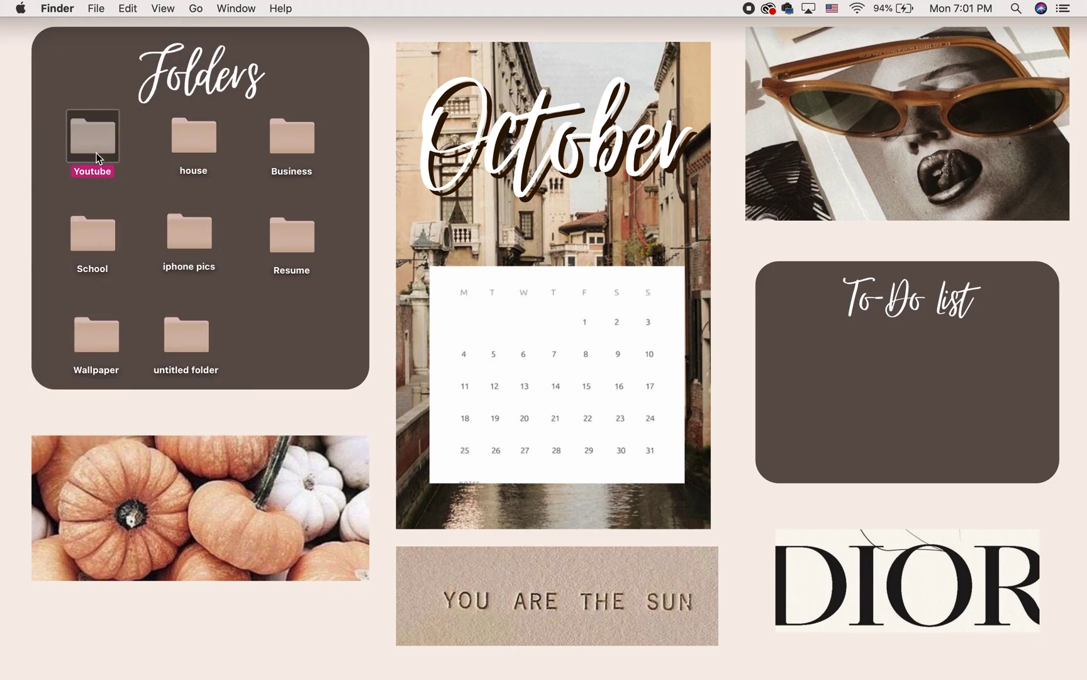
right_click(96, 153)
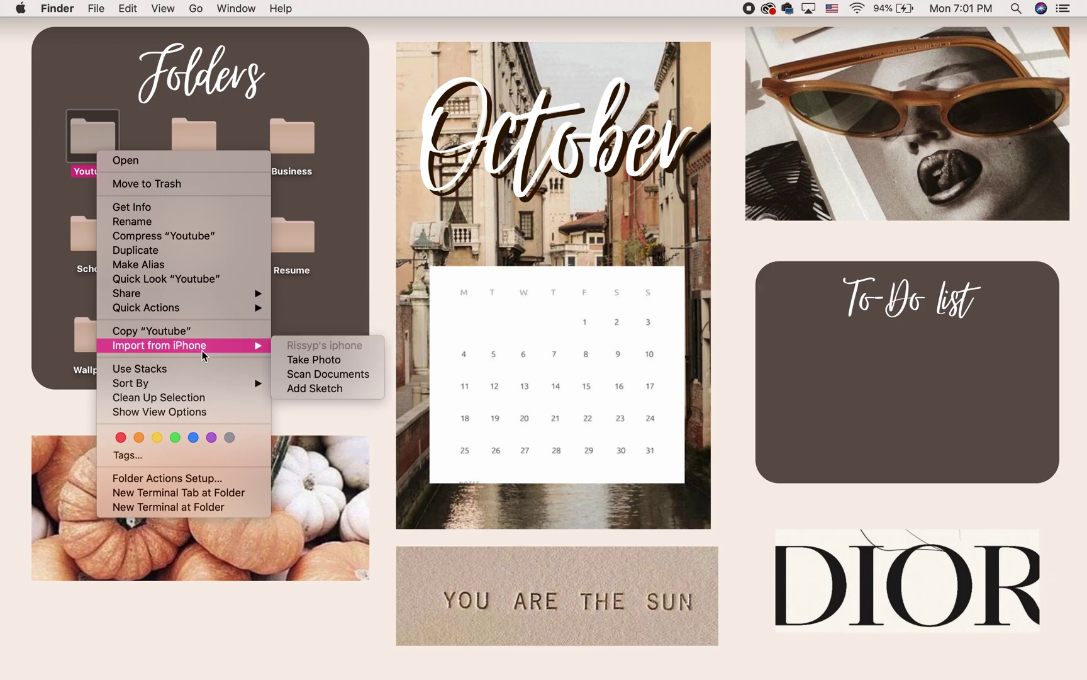
mouse_move(216, 307)
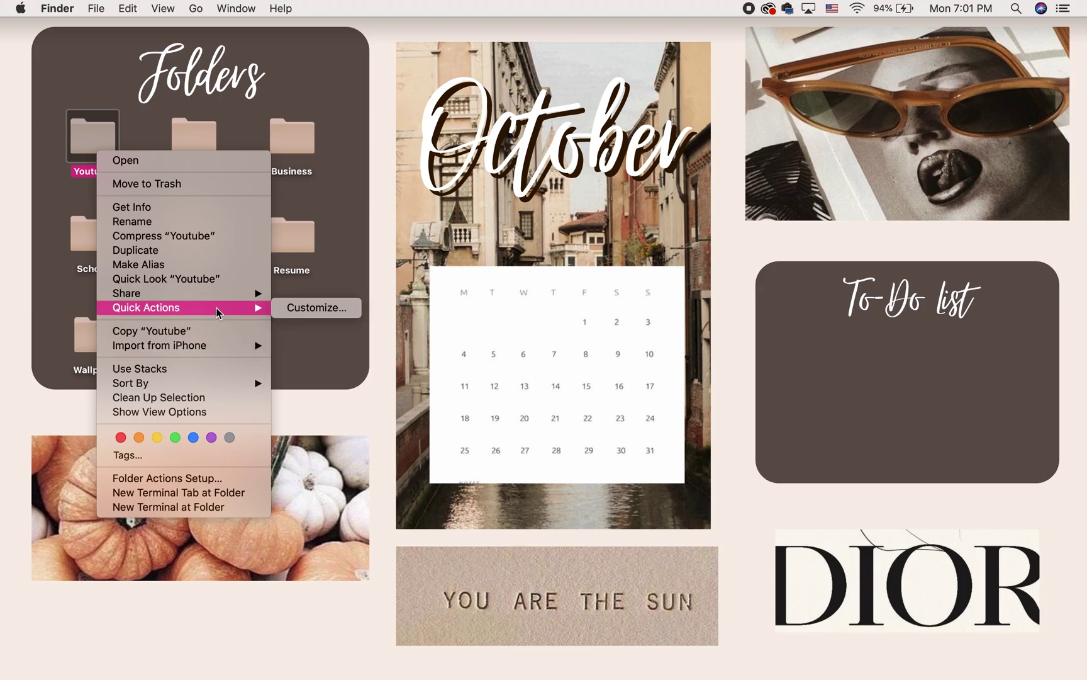
click(175, 207)
click(67, 68)
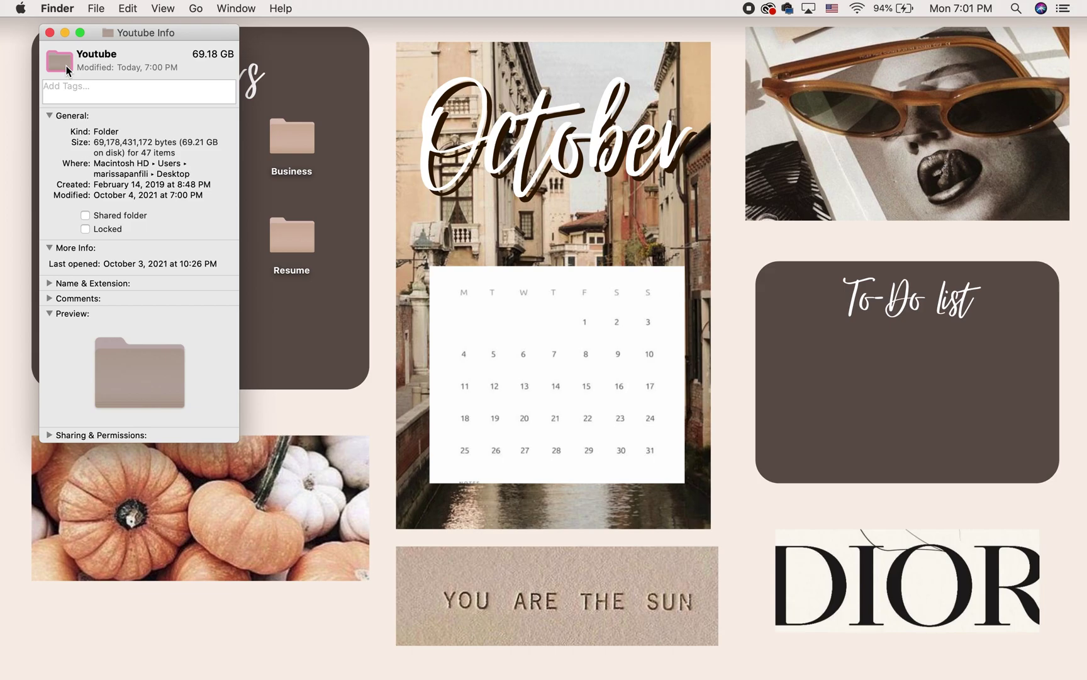
key(super+v)
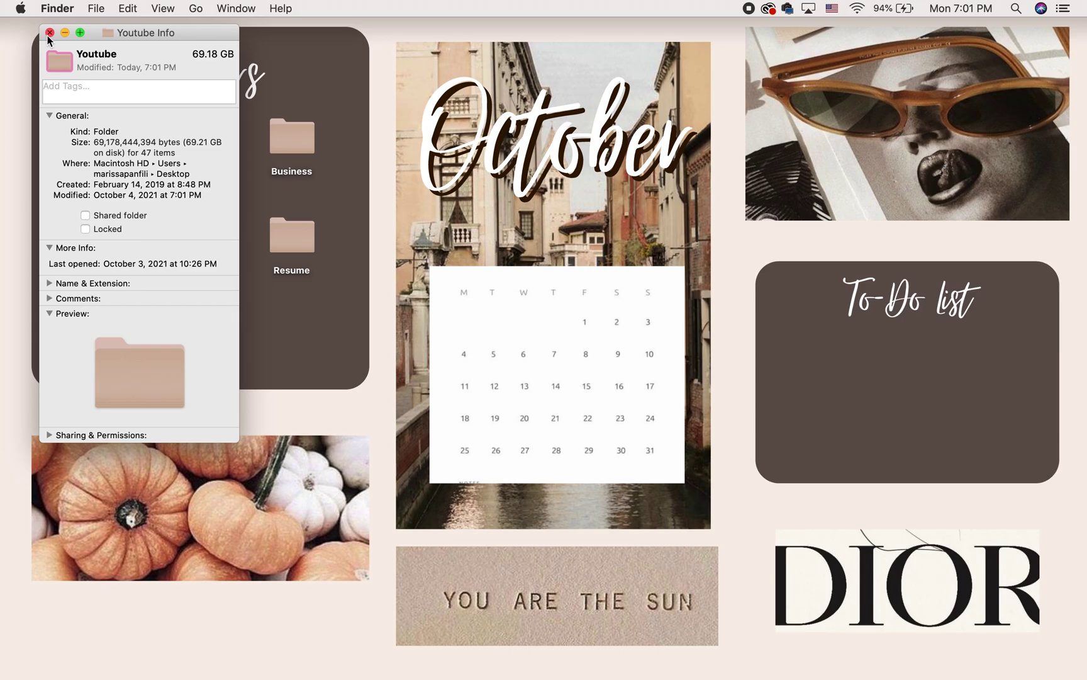
click(51, 34)
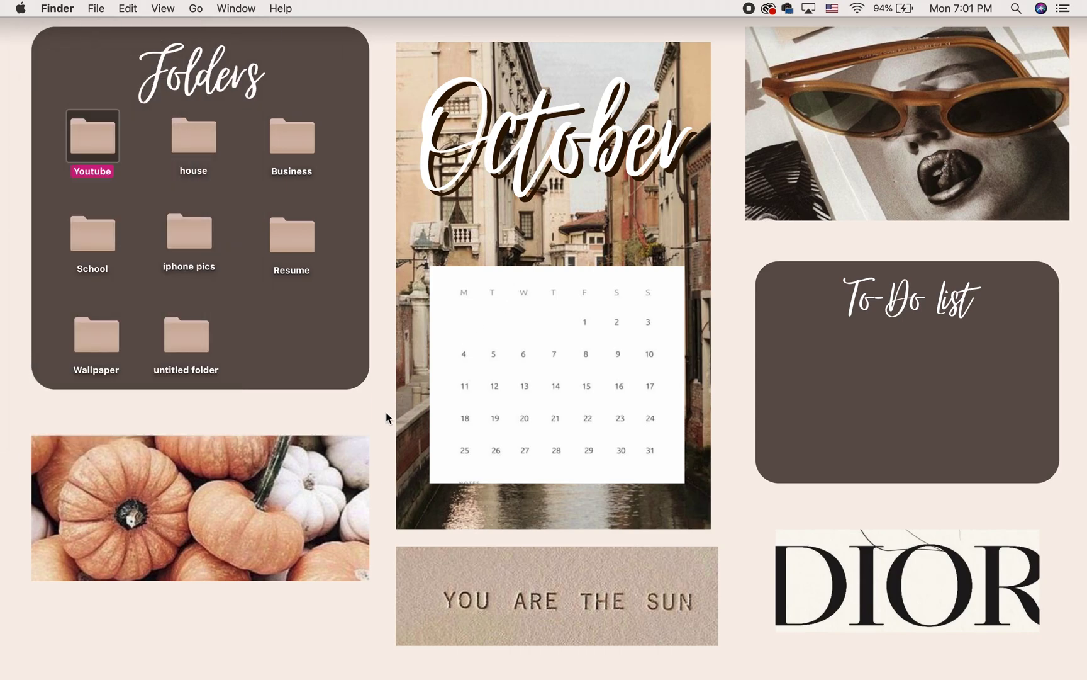
click(318, 331)
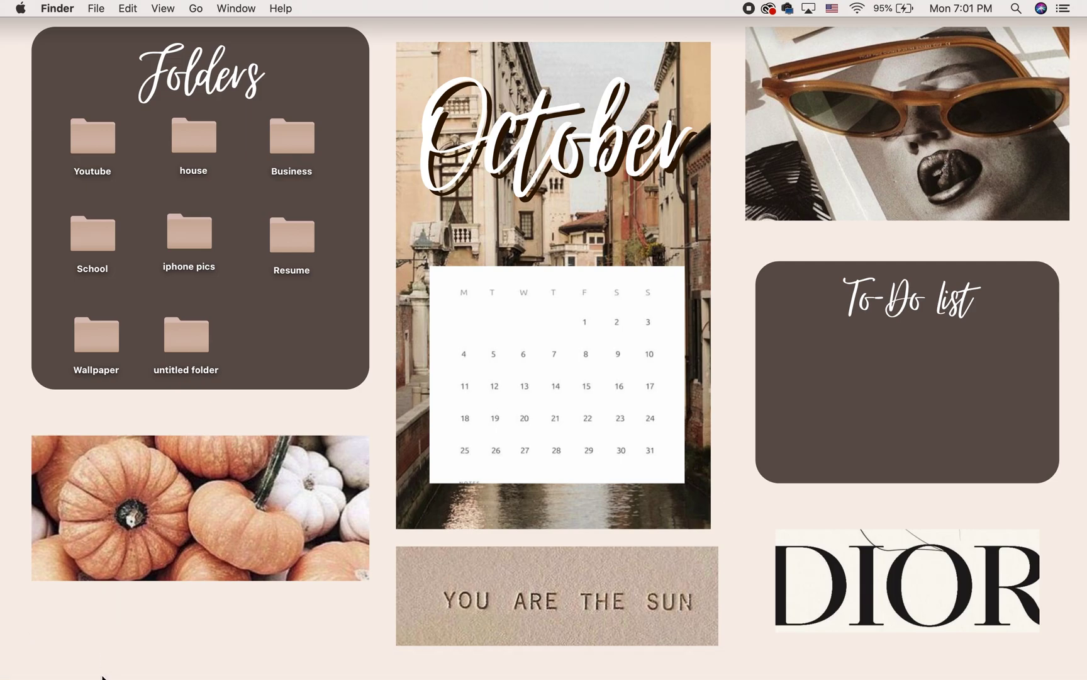
- Find and open Stickies, create a new blank note and move it over the October calendar
click(75, 671)
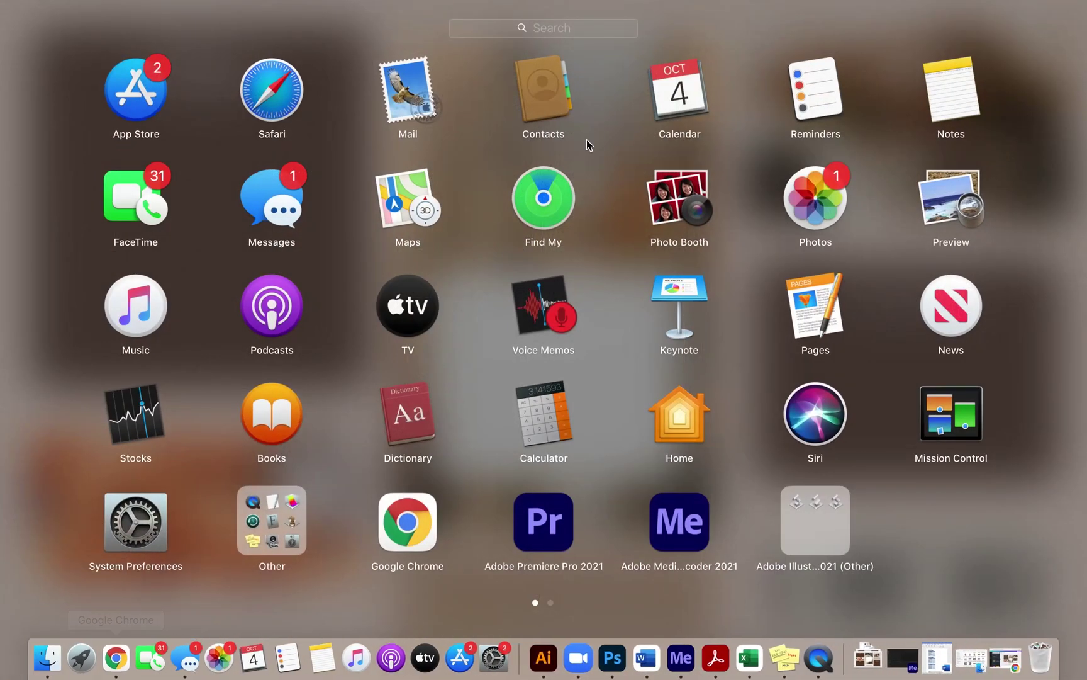
text(stick)
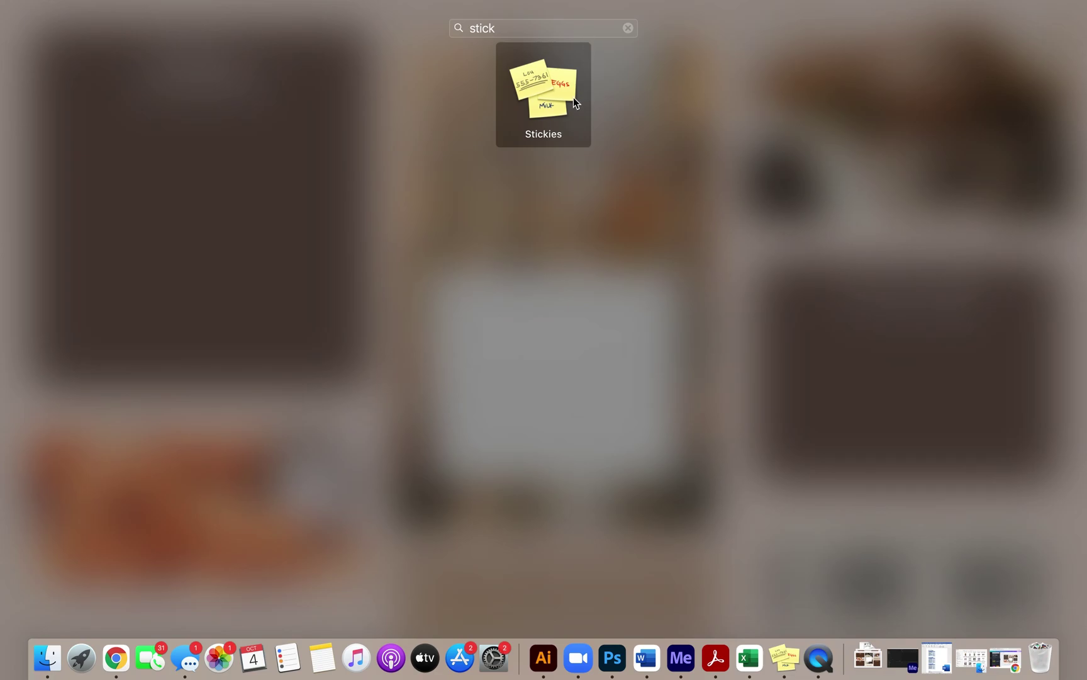
click(573, 97)
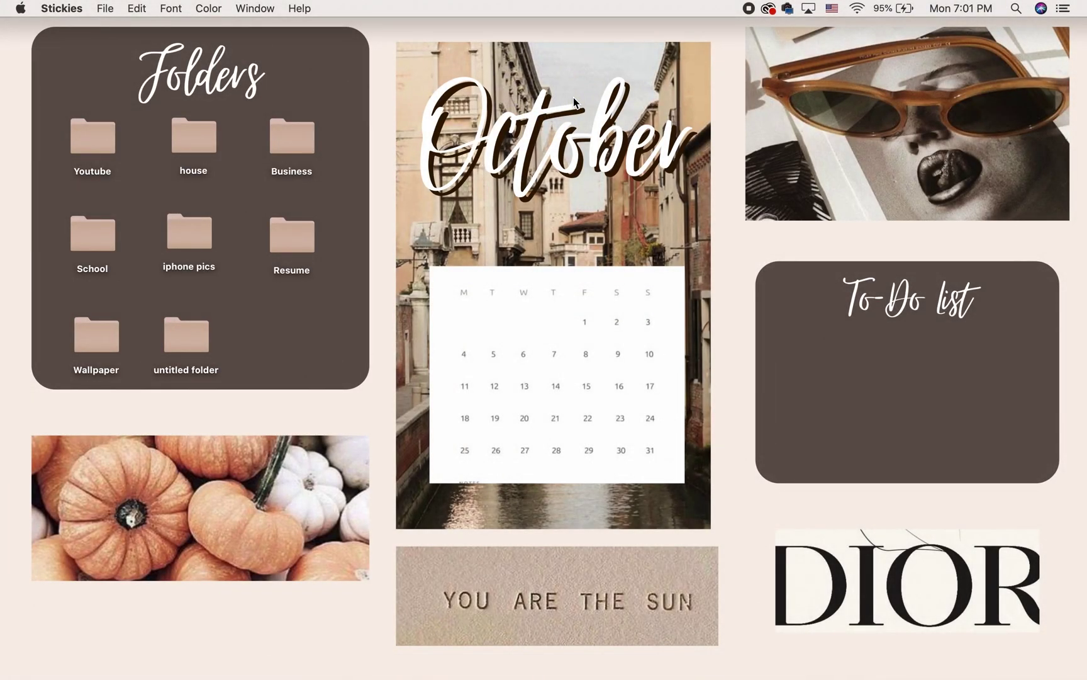
mouse_move(660, 673)
click(51, 9)
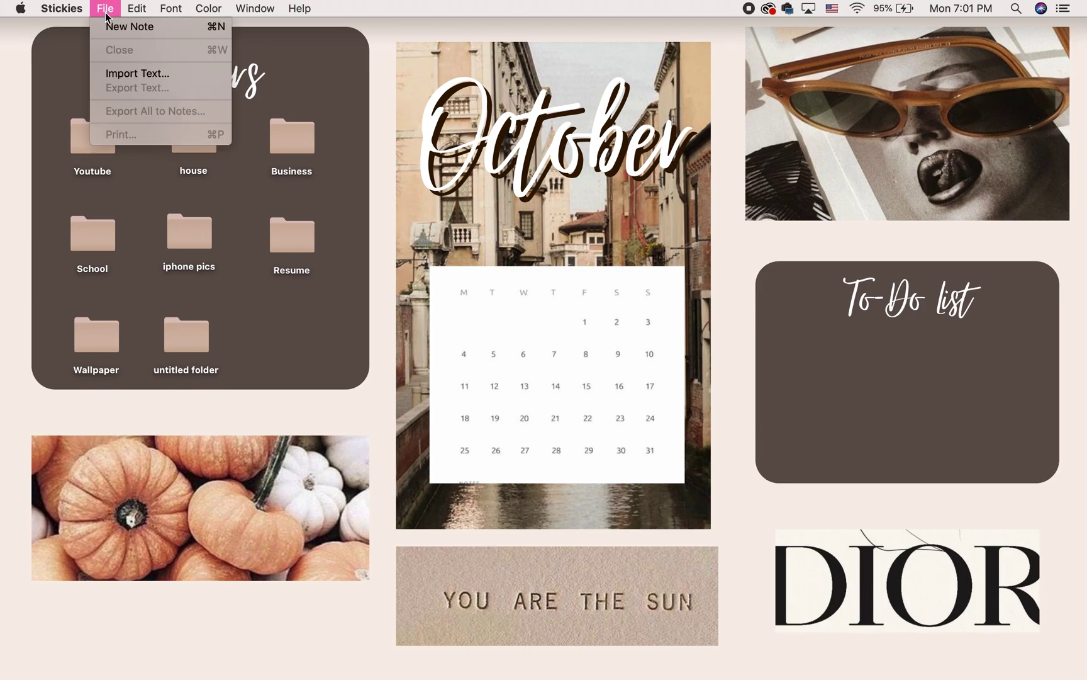
click(112, 31)
drag(178, 30, 645, 303)
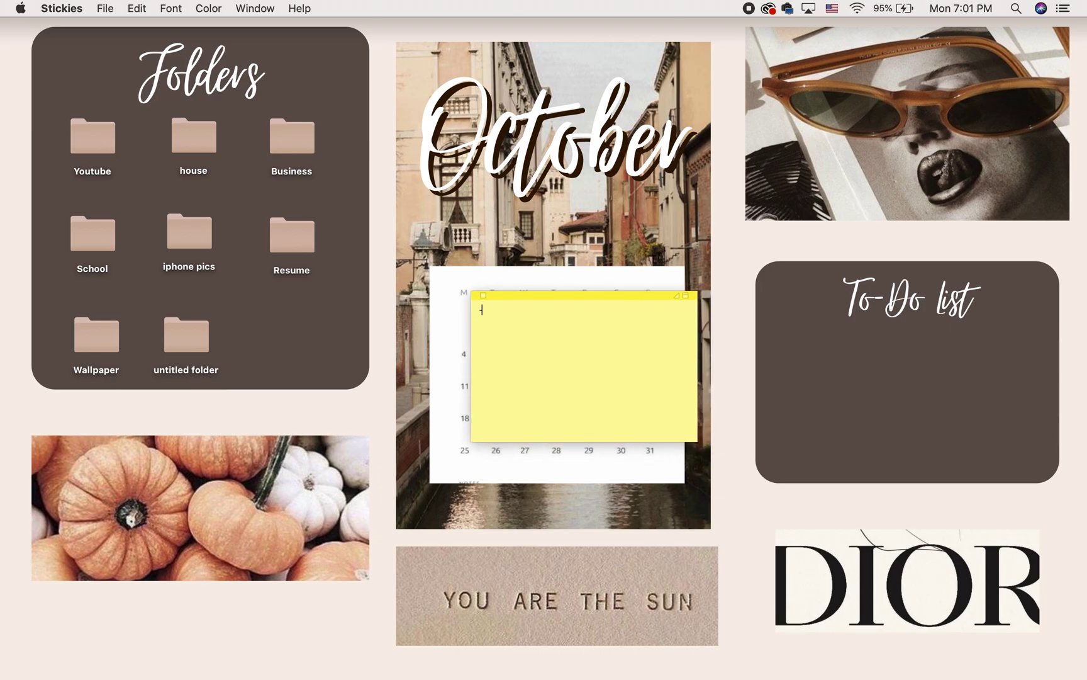
- Write "-Post IG/FB (work)" and "-Ship Poshmark" as list lines in the note and ignore the spelling of Poshmark
text(-Post IG/FB (work))
key(Return)
text(-Ship Poshmark)
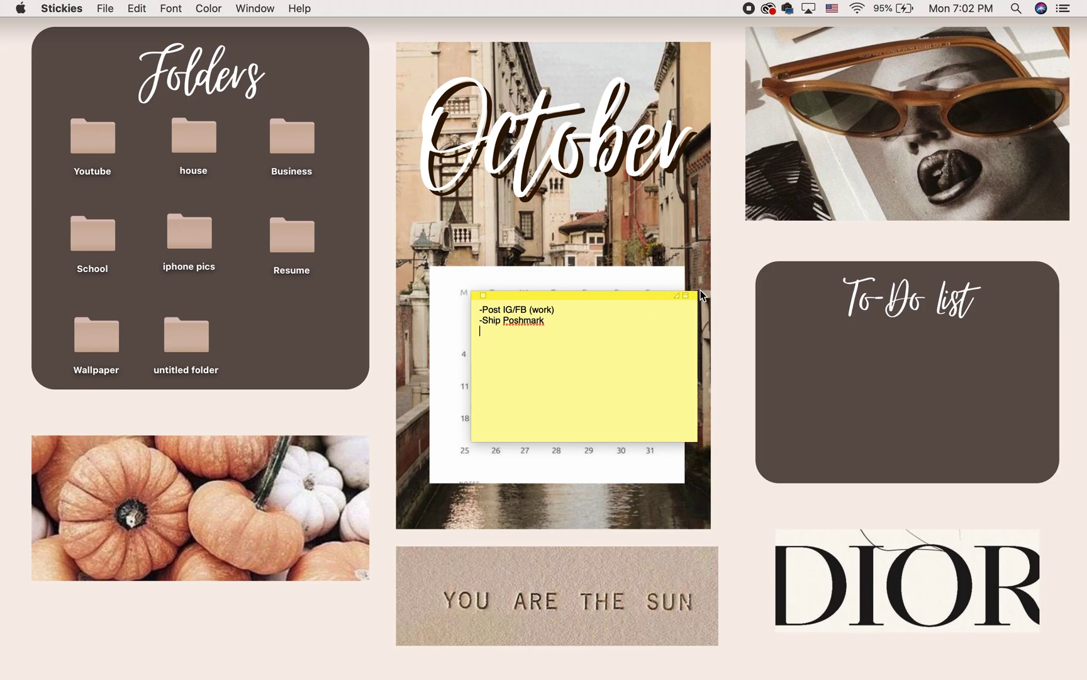
right_click(528, 327)
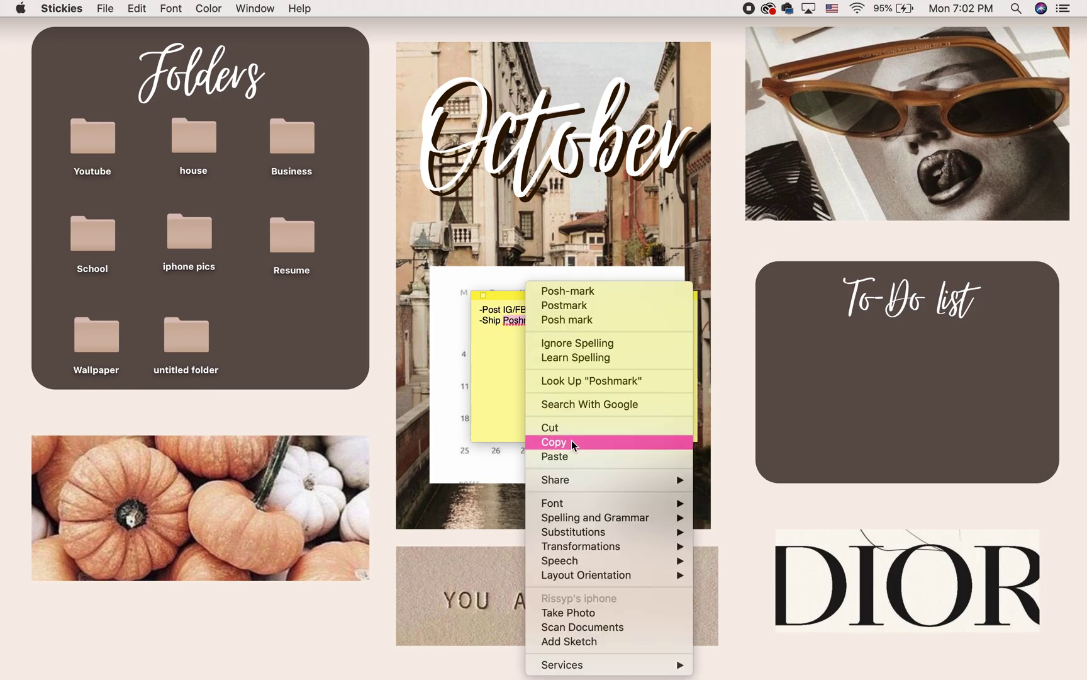
click(622, 347)
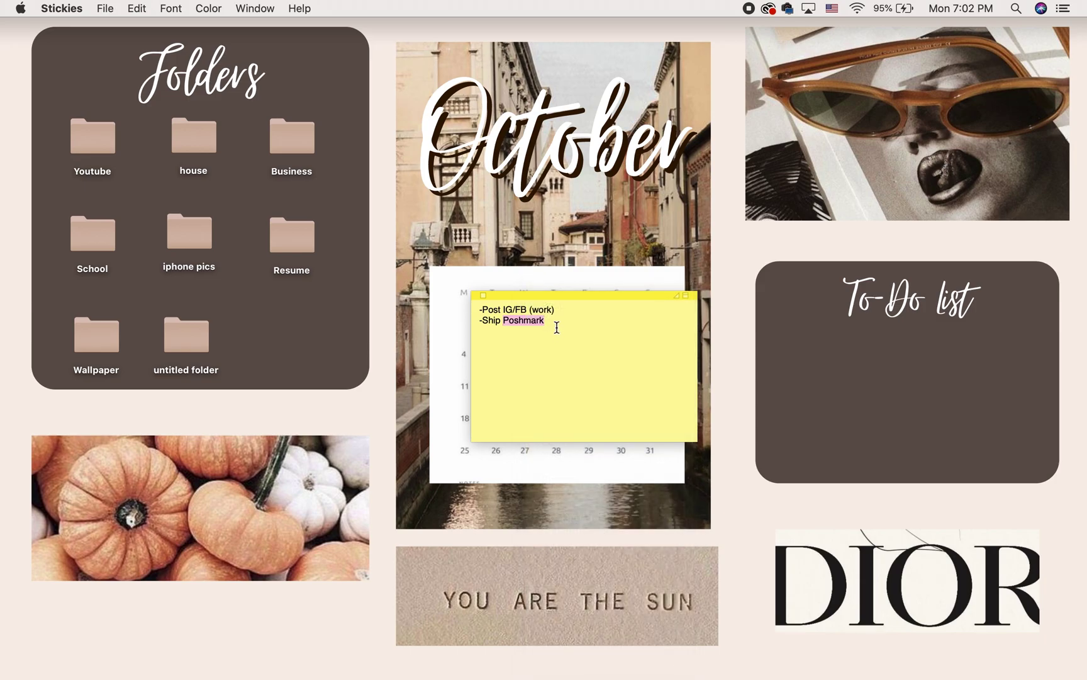
- Add the lines "-Gym @ 6pm" and "-Prep meals" to the note's list
key(Return)
text(-Gym @ 6pm)
key(BackSpace)
key(BackSpace)
key(BackSpace)
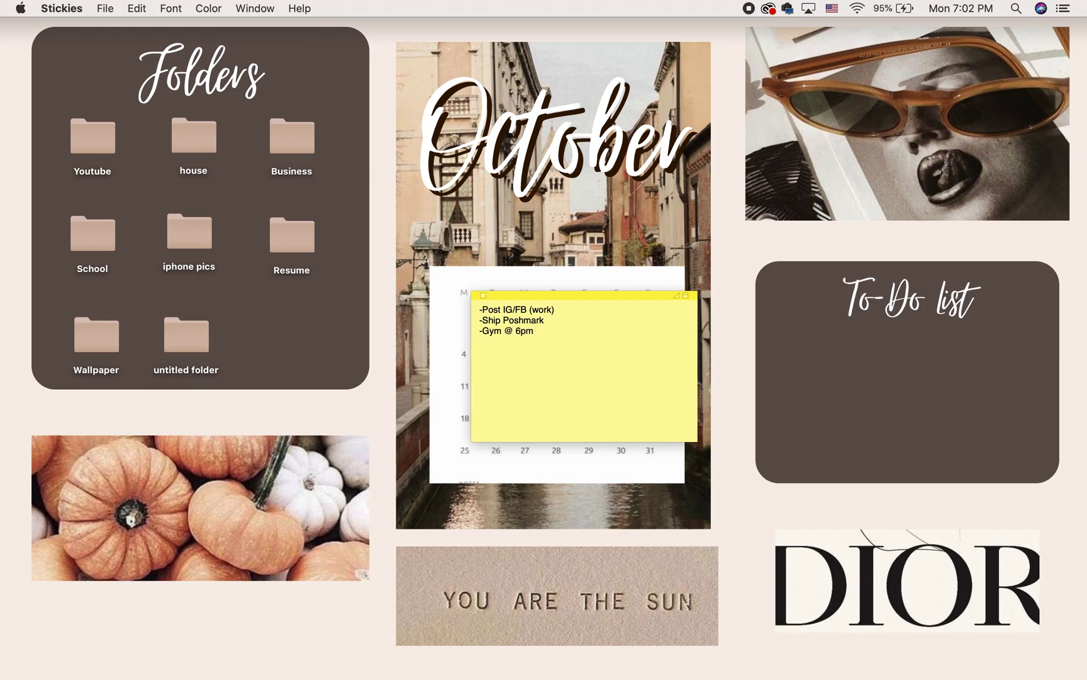
text(6pm)
key(Return)
text(-)
text(yoga)
key(BackSpace)
key(BackSpace)
key(BackSpace)
key(BackSpace)
text(Prep Meal)
key(BackSpace)
key(BackSpace)
key(BackSpace)
key(BackSpace)
text(meals)
- Move the sticky note onto the To-Do list panel, shorten it to fit inside and centre it under the heading
drag(554, 294, 859, 358)
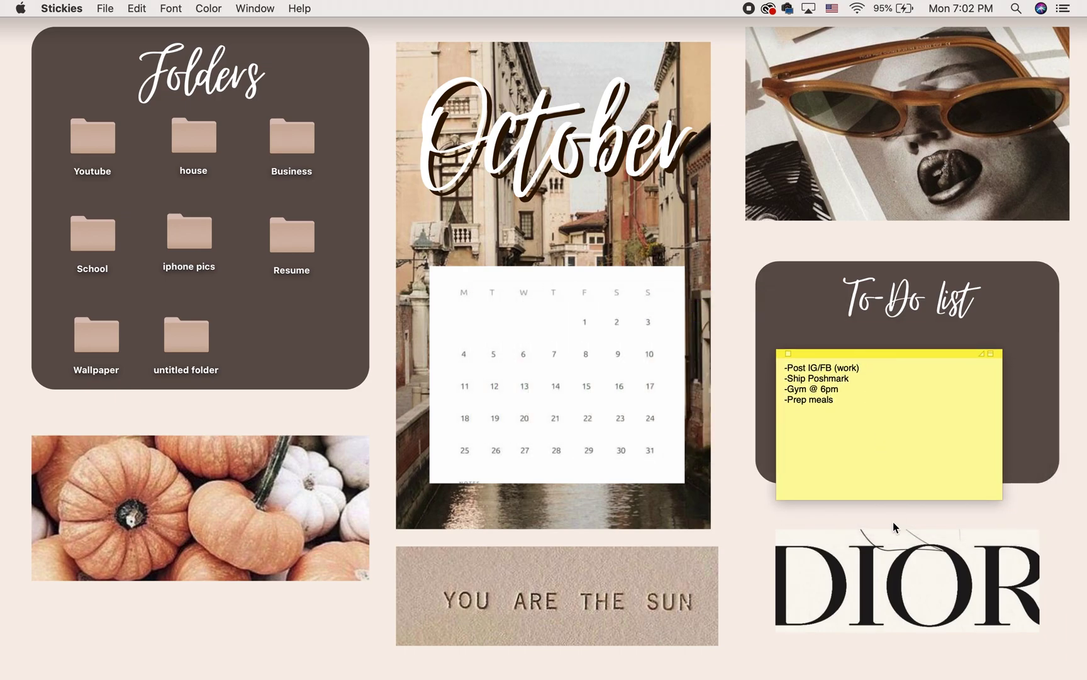
click(893, 501)
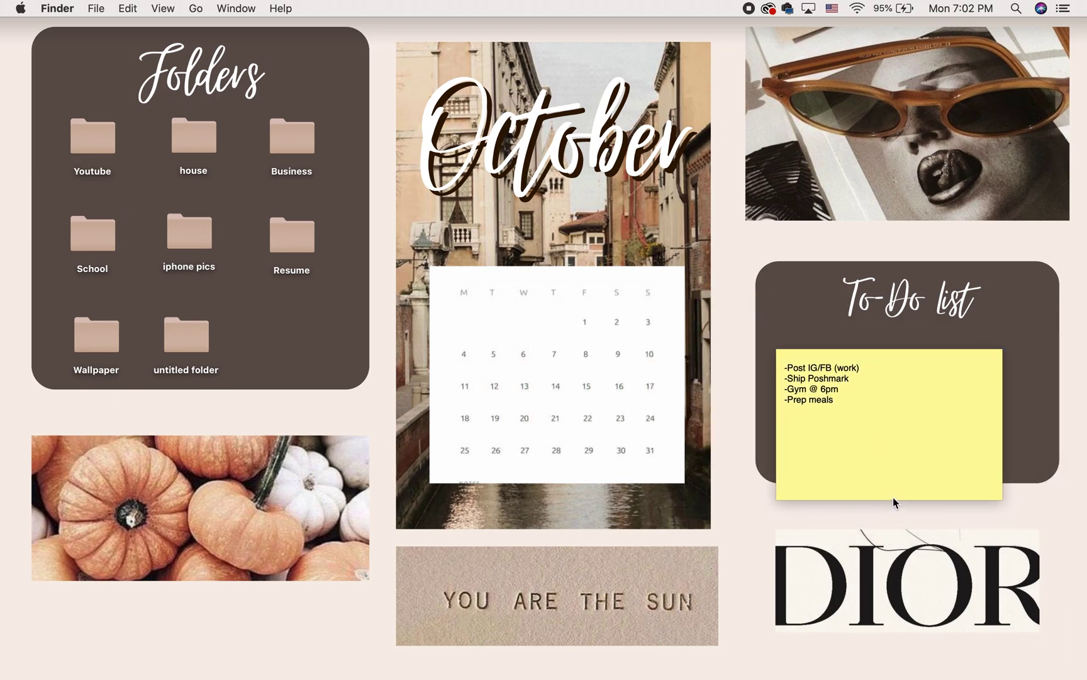
click(893, 489)
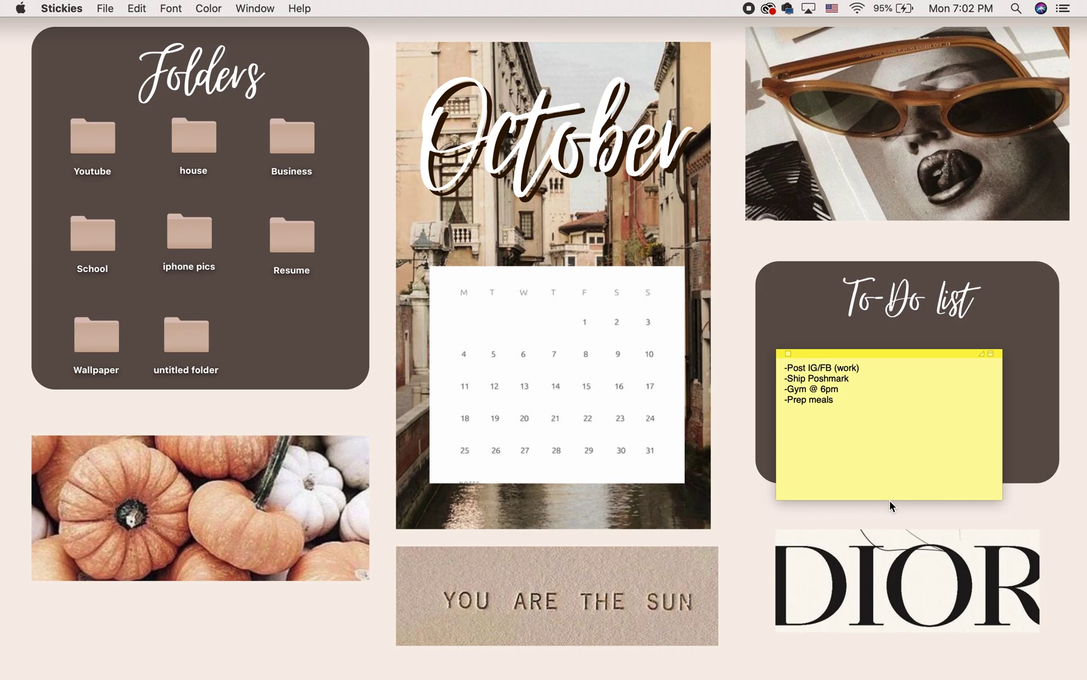
drag(888, 500, 909, 434)
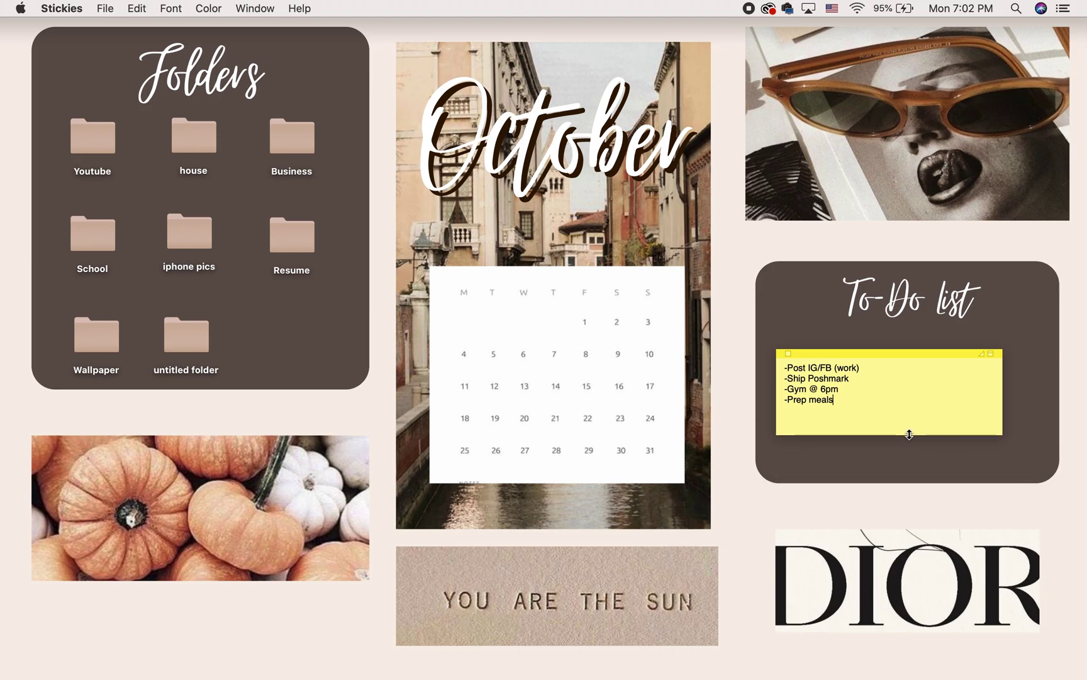
mouse_move(892, 354)
mouse_down()
mouse_move(918, 336)
mouse_move(908, 343)
mouse_up()
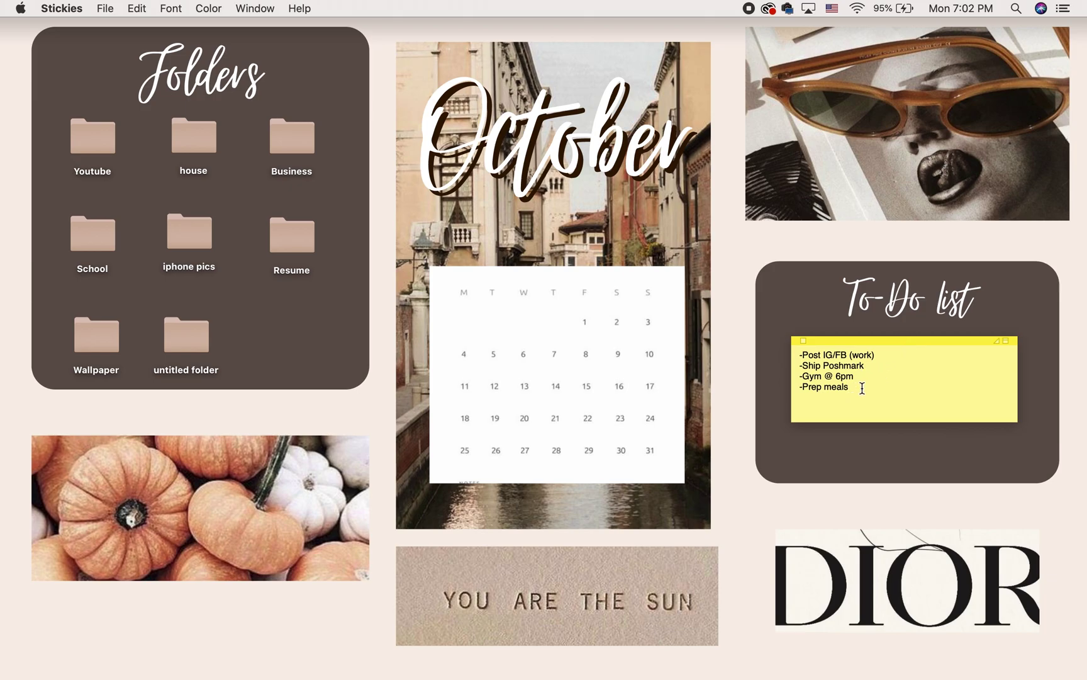
- Select all the note's text and set its font to Menlo Bold after trying Malibu and Marker Felt
drag(863, 388, 786, 357)
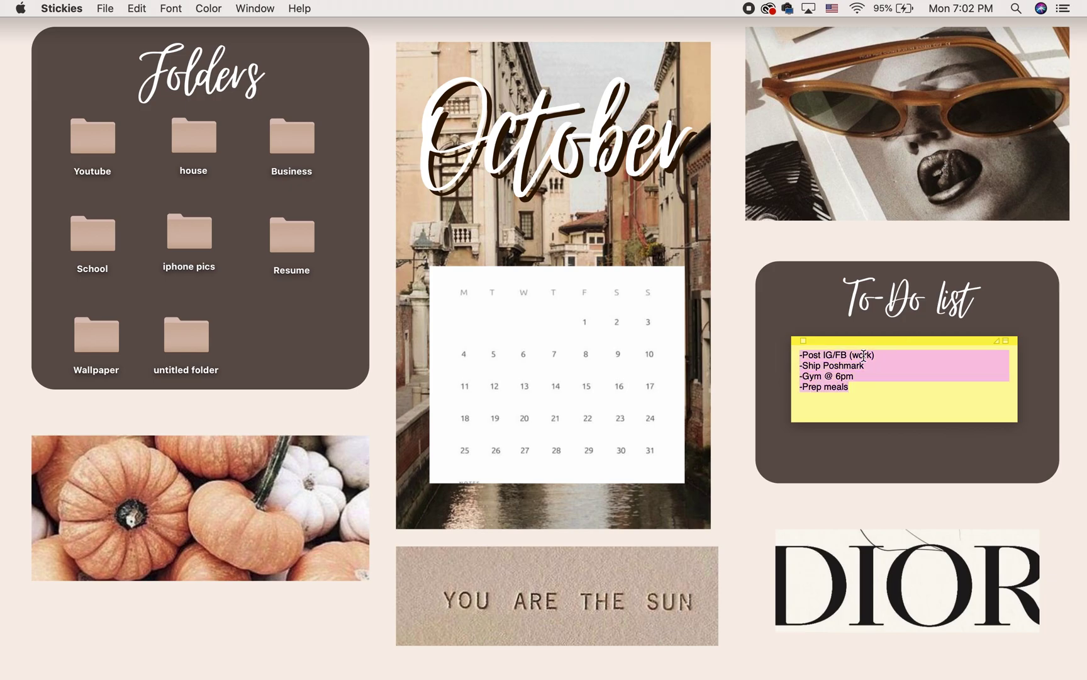
click(168, 8)
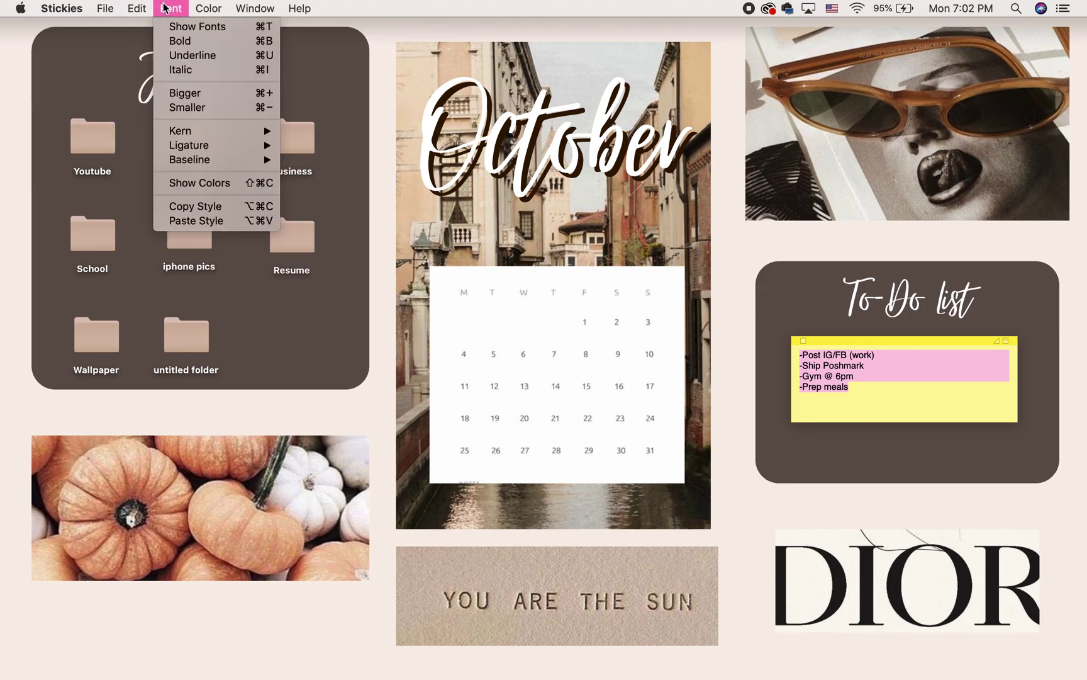
click(177, 28)
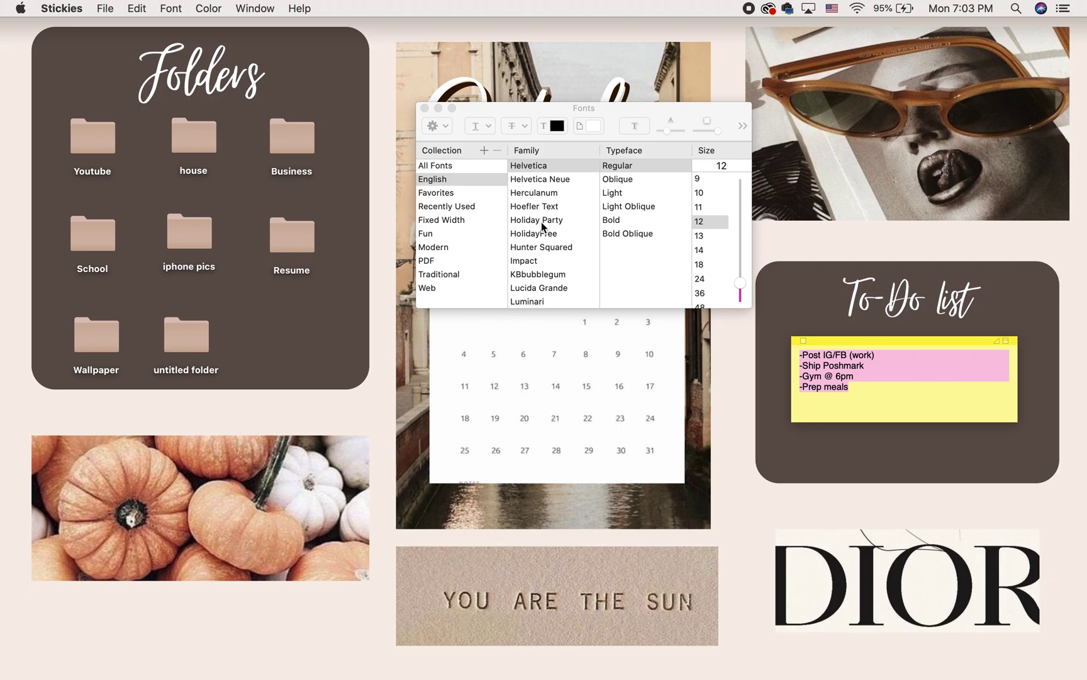
scroll(542, 222, down, 5)
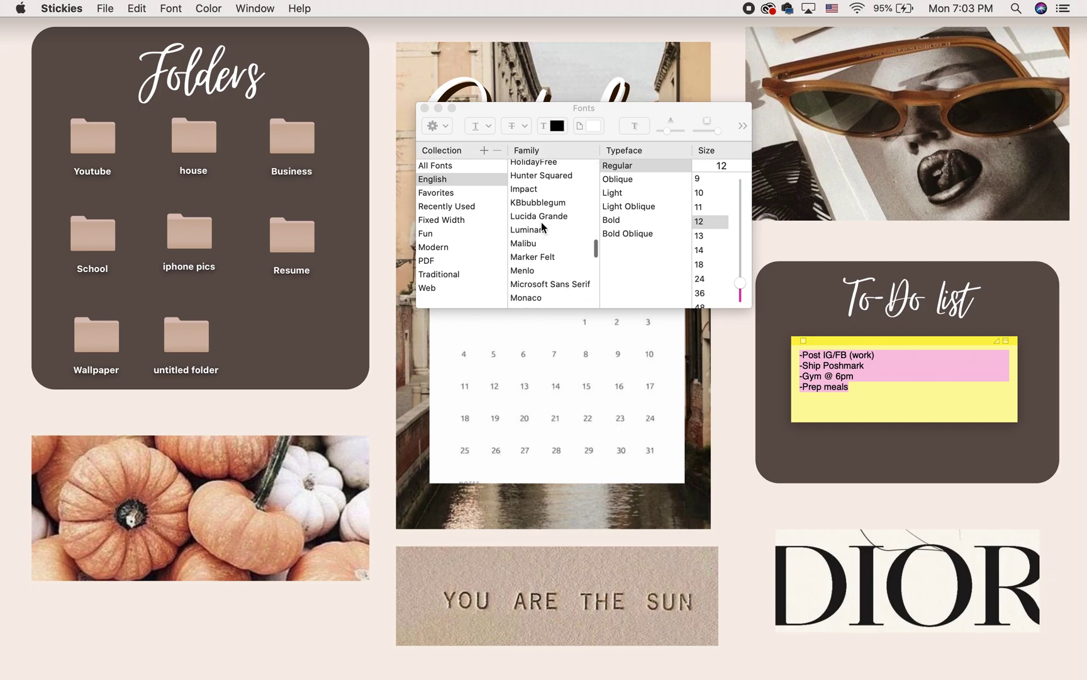
click(545, 238)
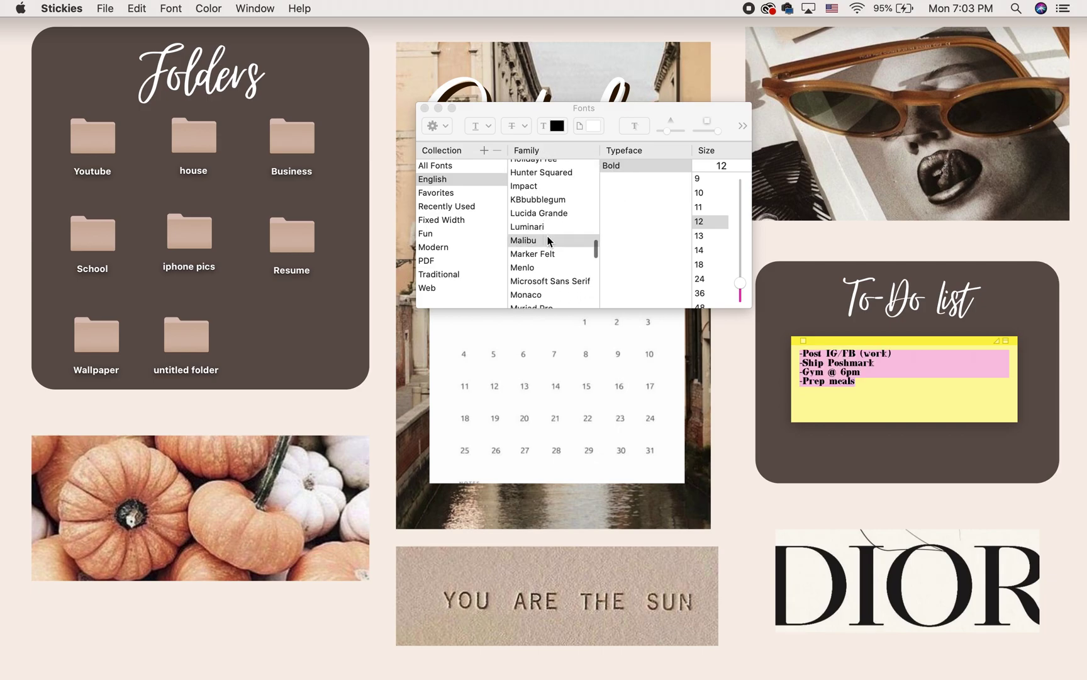
scroll(557, 236, down, 2)
click(556, 229)
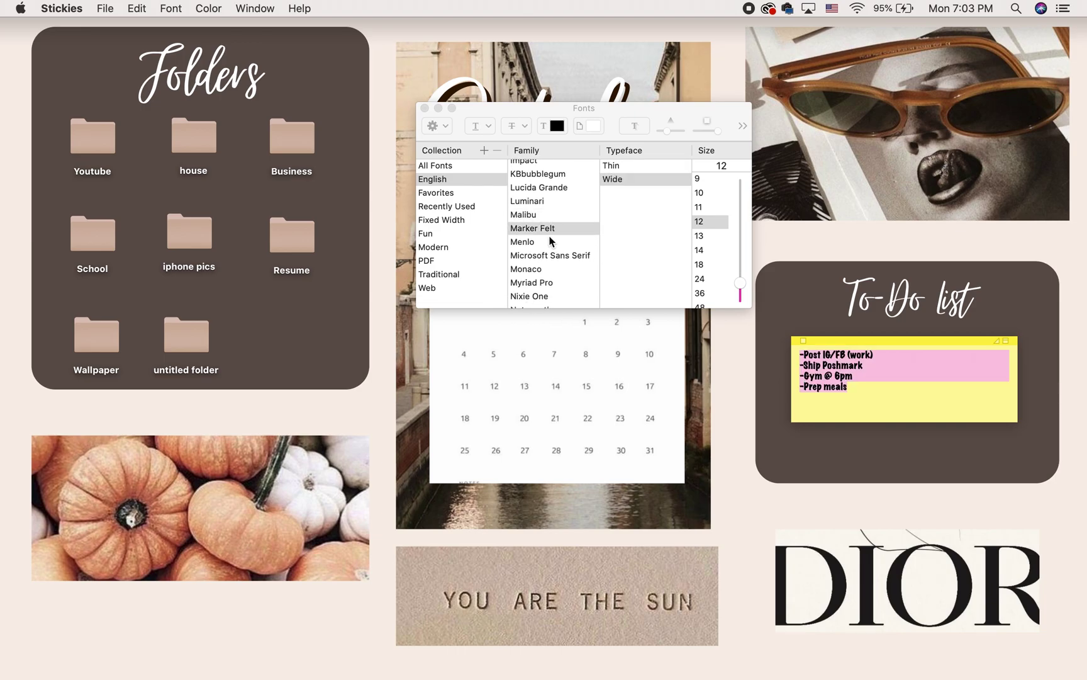
click(547, 243)
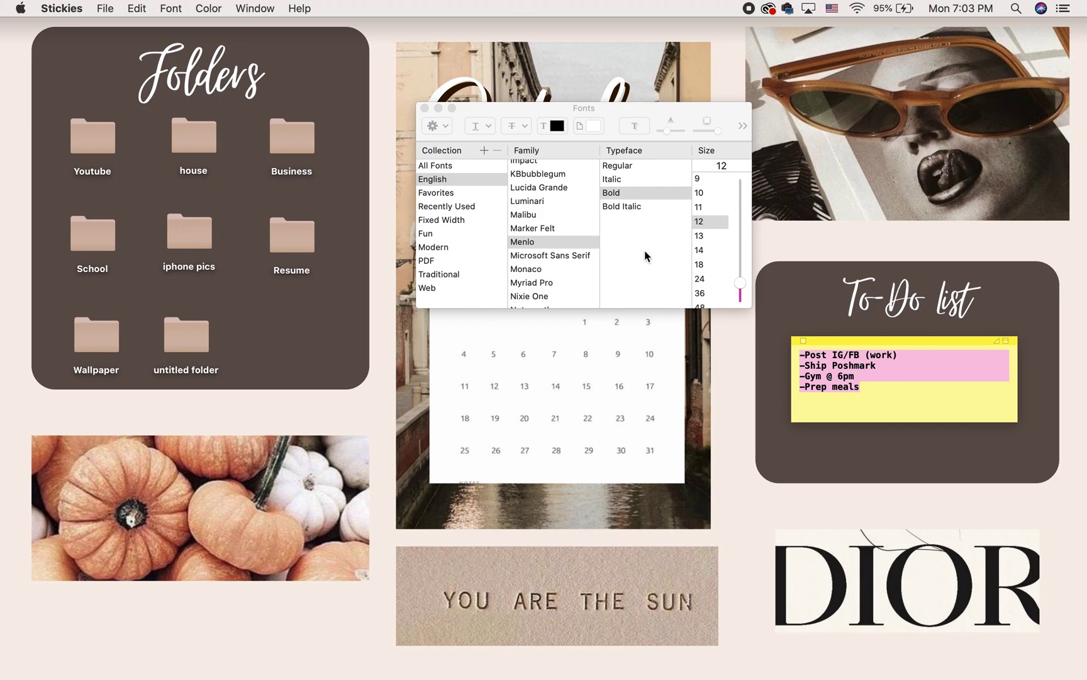
- Try a few sizes for the note's text, set it to 14 and close the font settings
click(713, 267)
click(712, 277)
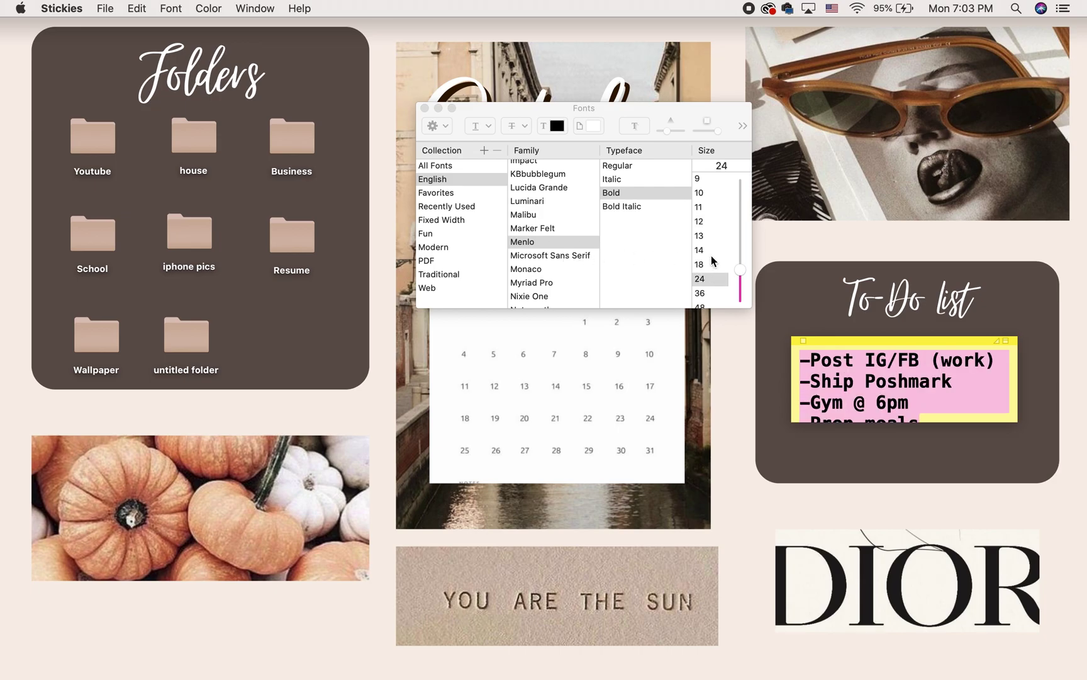
click(710, 250)
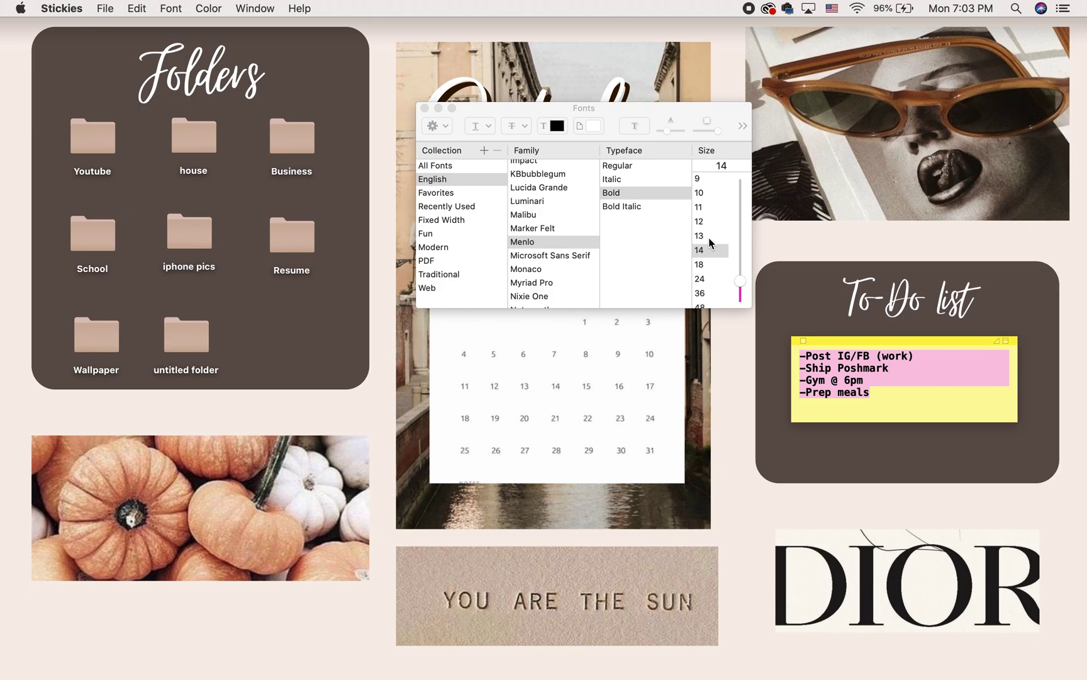
click(708, 237)
click(708, 249)
click(424, 109)
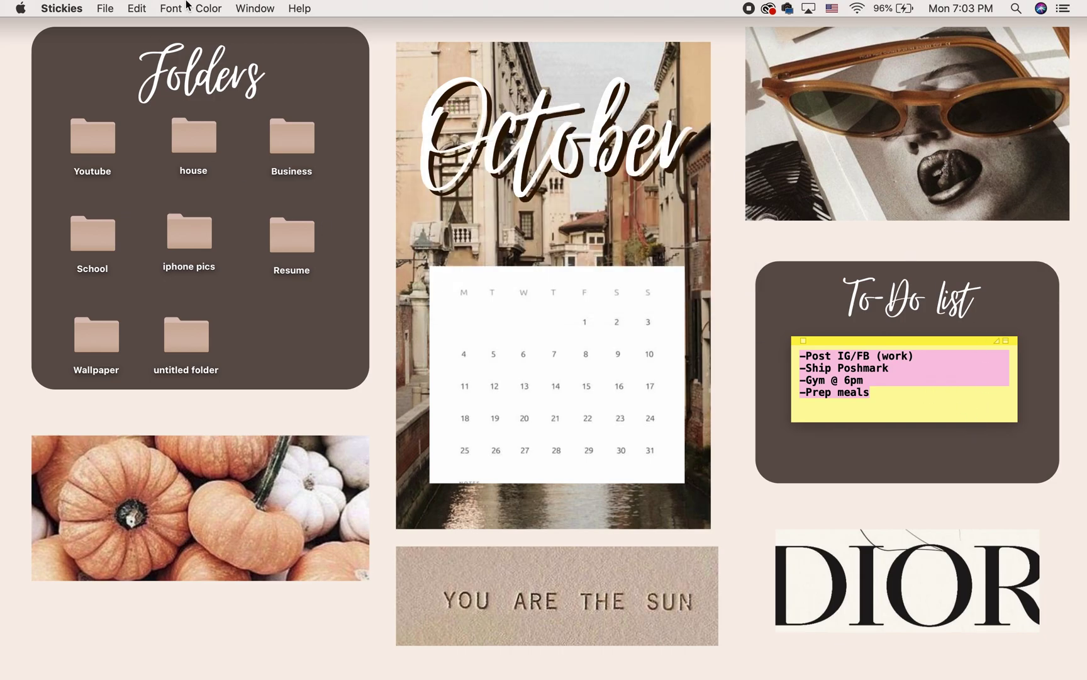
- Change the sticky note's colour to Gray and deselect its text
click(207, 8)
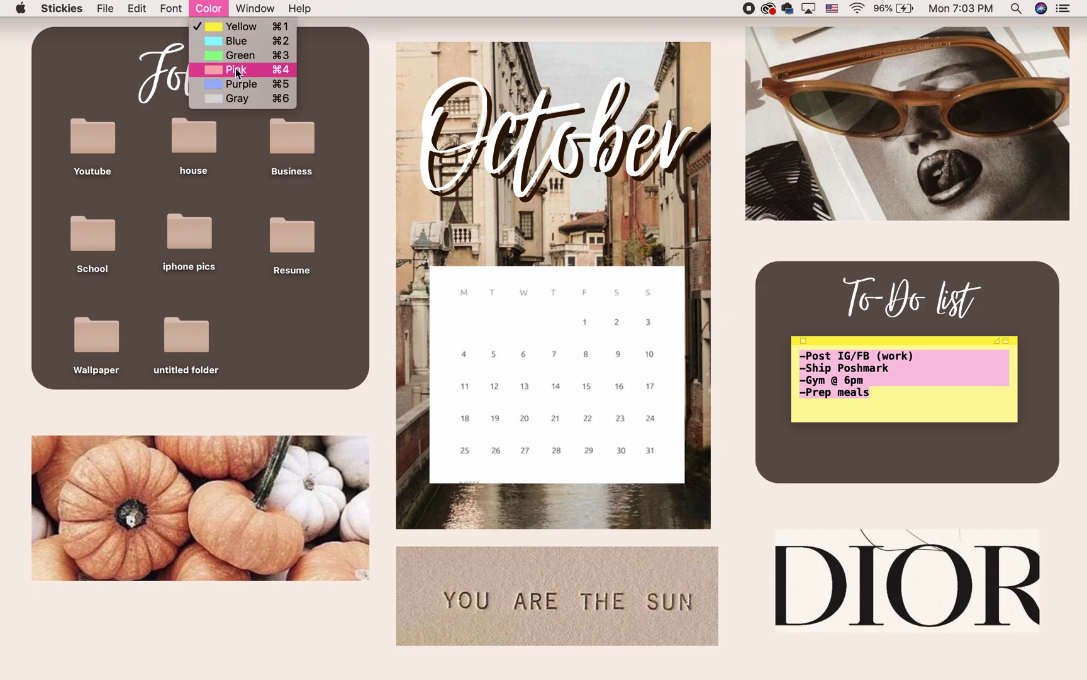
click(251, 98)
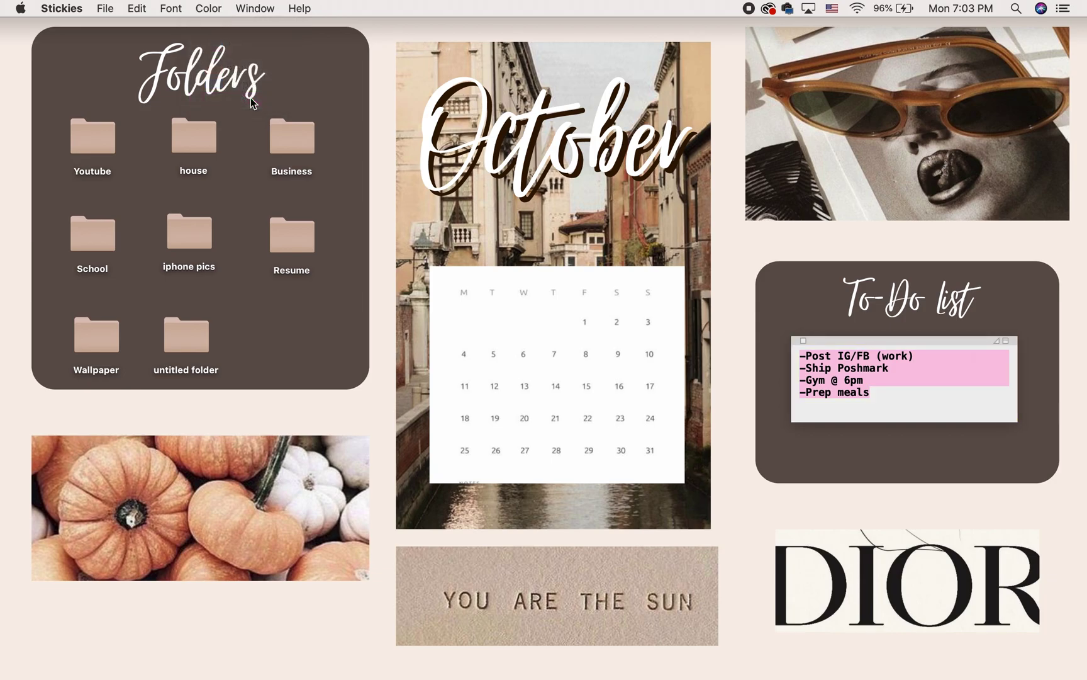
click(963, 490)
click(926, 404)
click(916, 410)
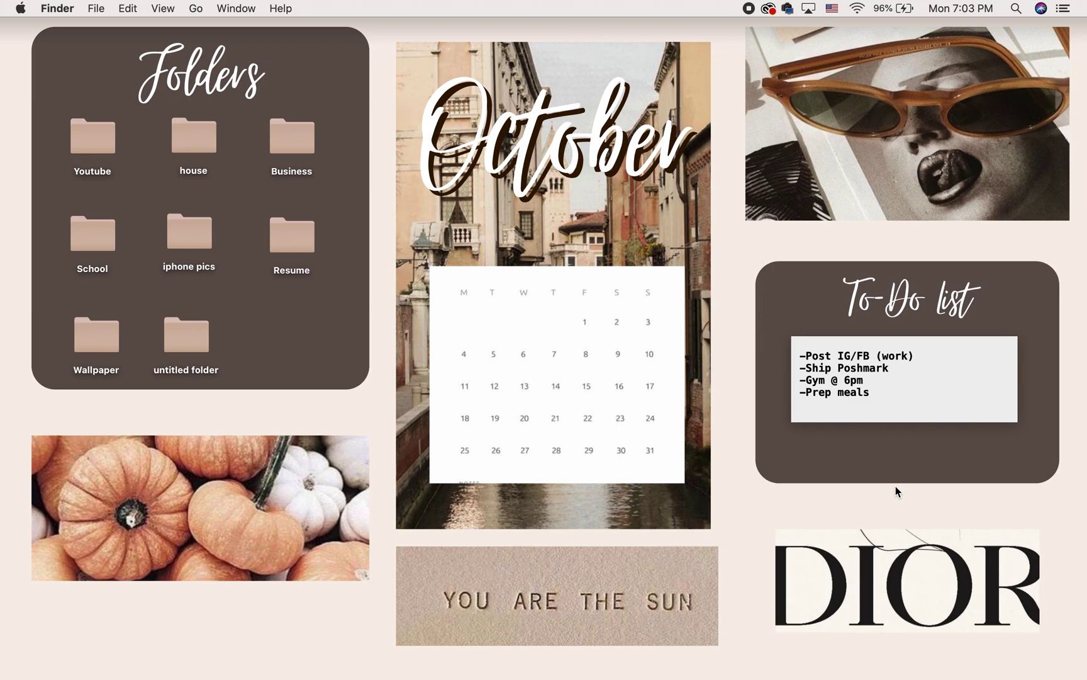
- Open the Wallpaper folder, preview the October (2).png wallpaper and close the preview
double_click(96, 334)
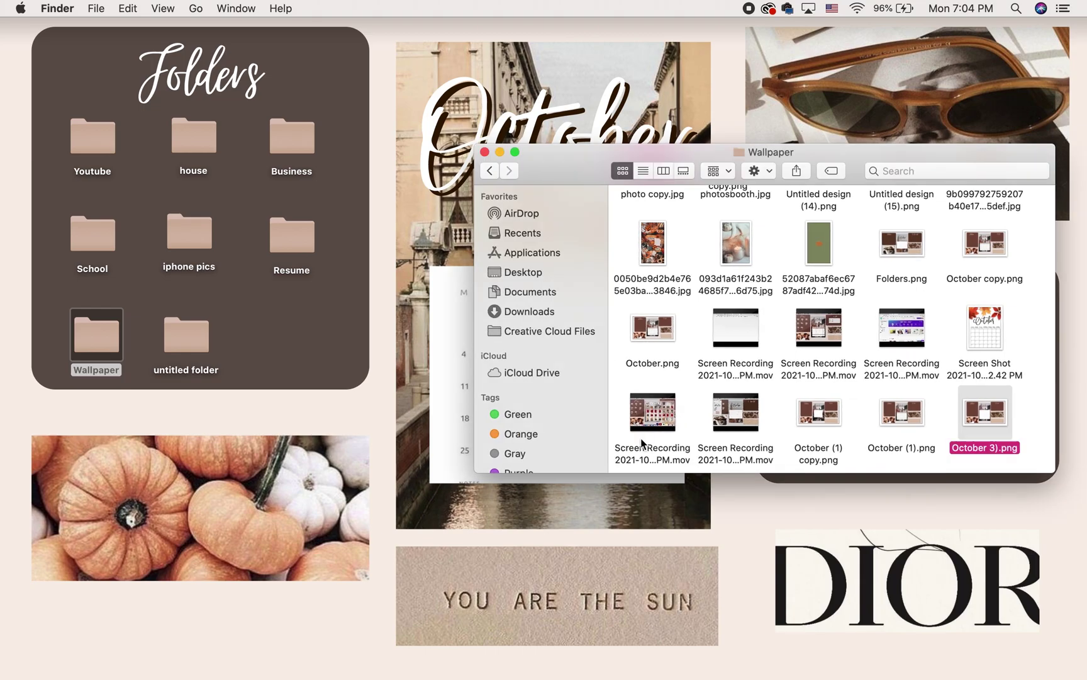
scroll(719, 403, down, 3)
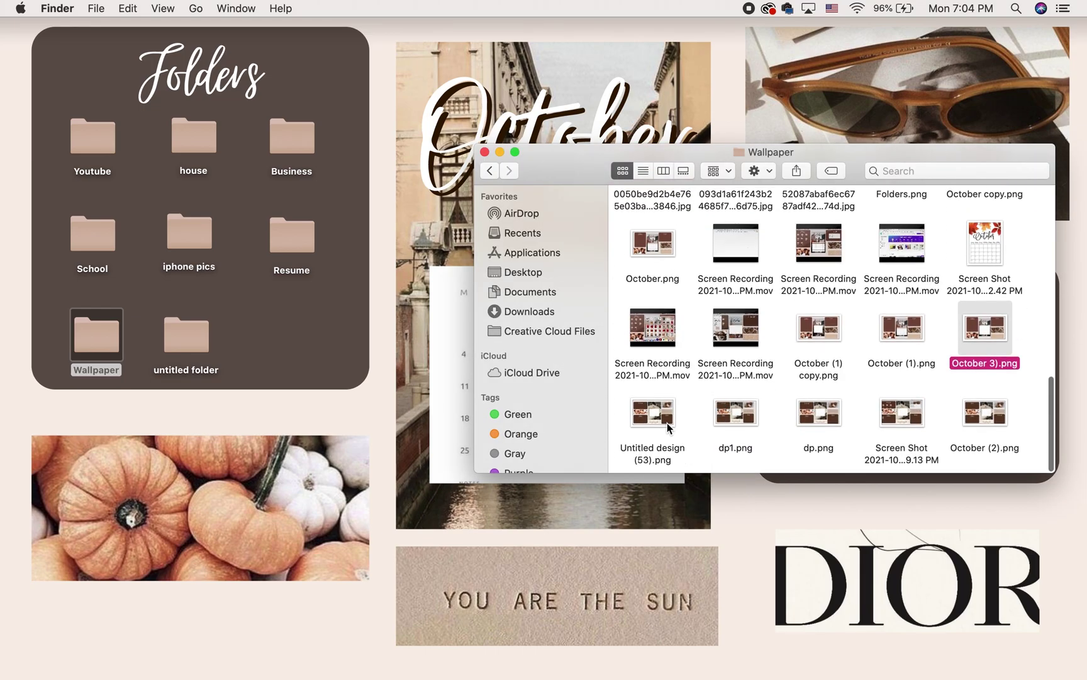
click(820, 416)
click(1002, 417)
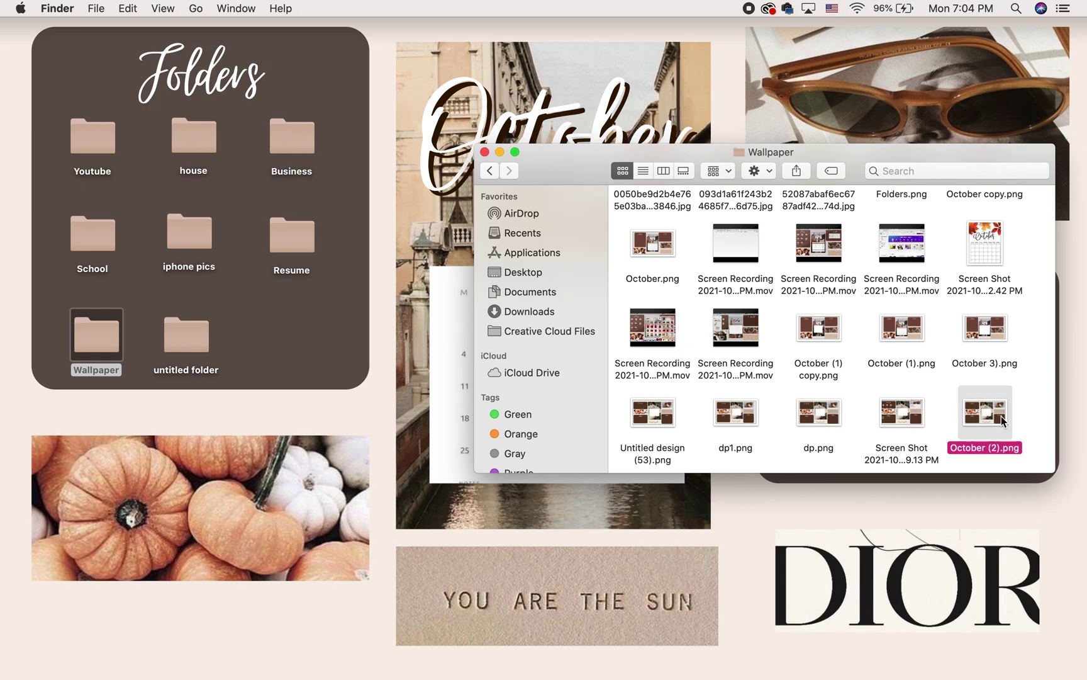
key(space)
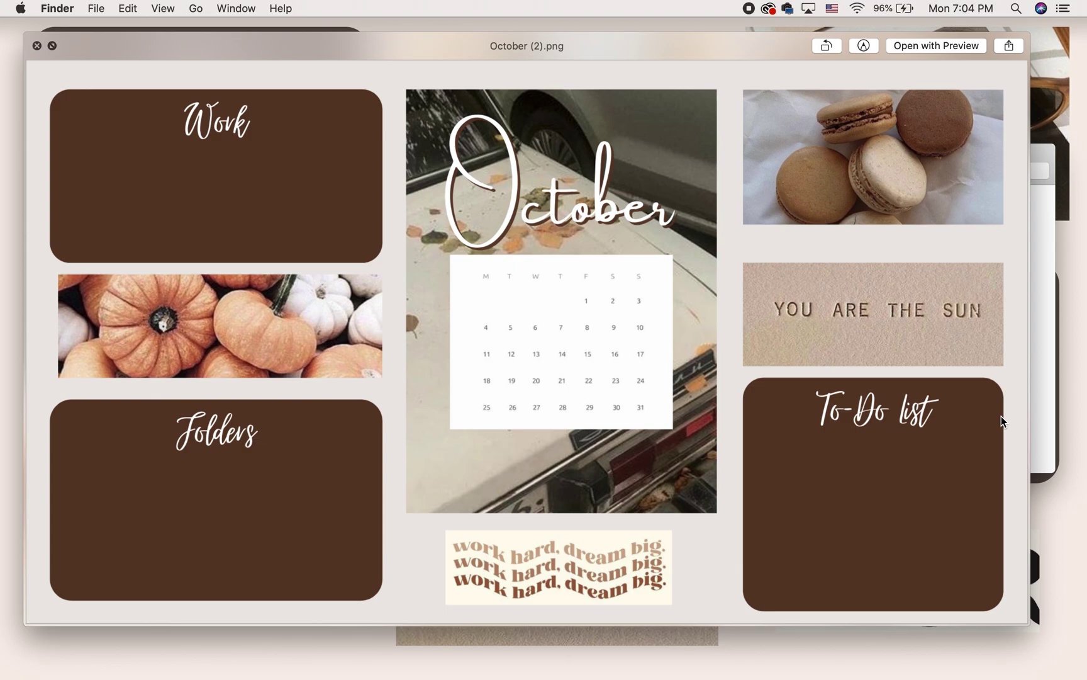
key(space)
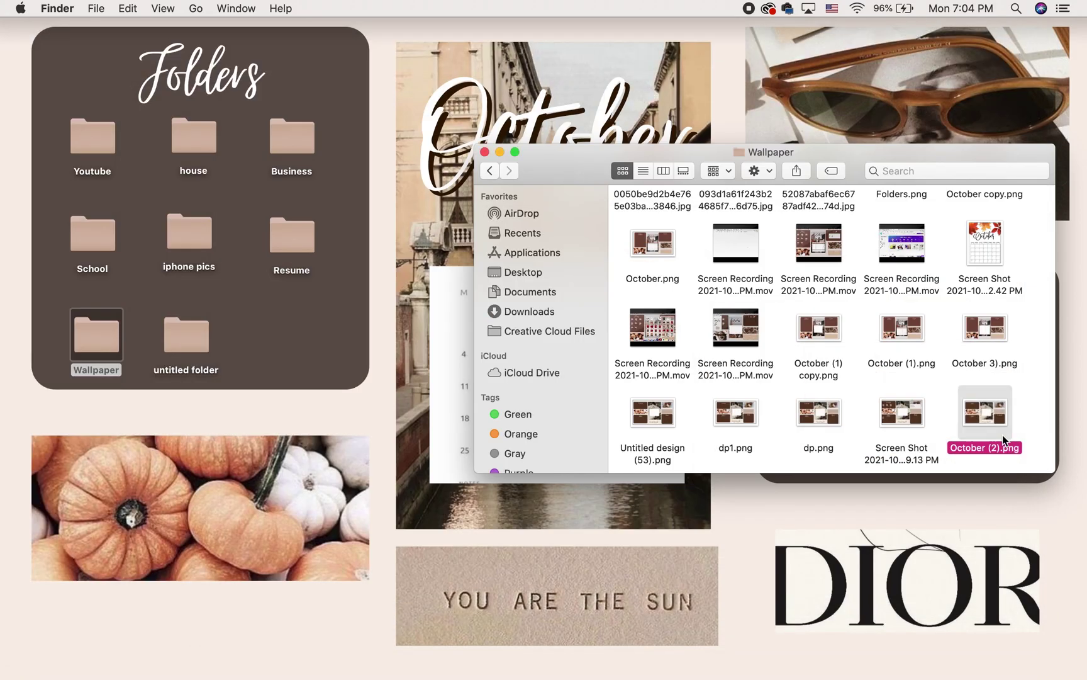
- Preview October (1) copy.png, close the preview and select October 3).png
click(825, 335)
key(space)
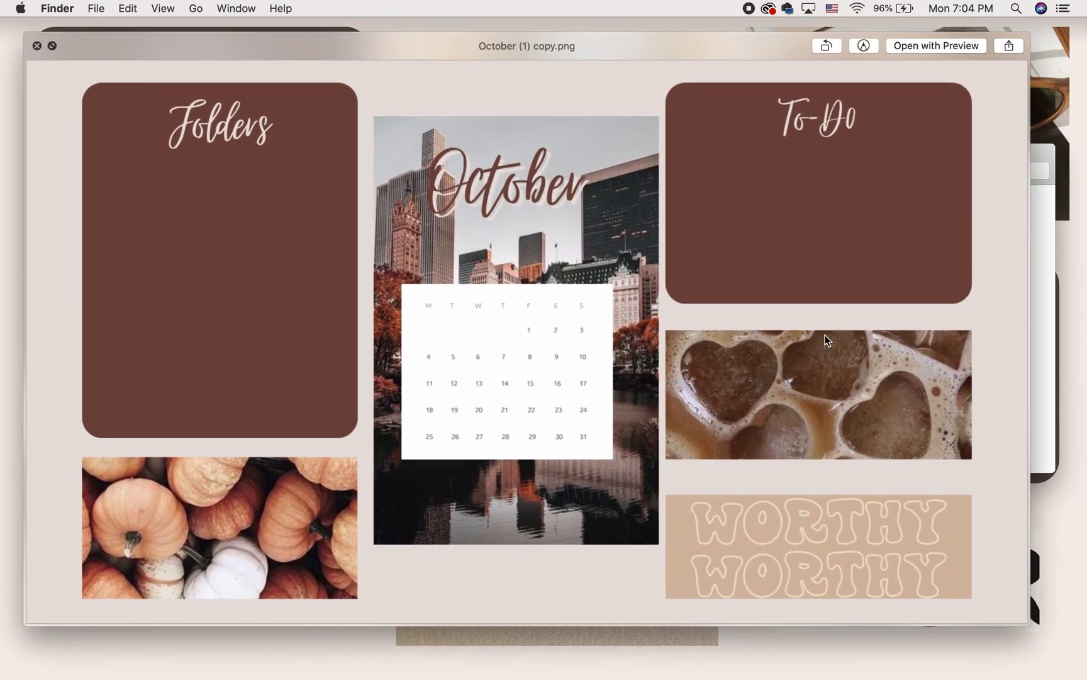
key(space)
click(978, 335)
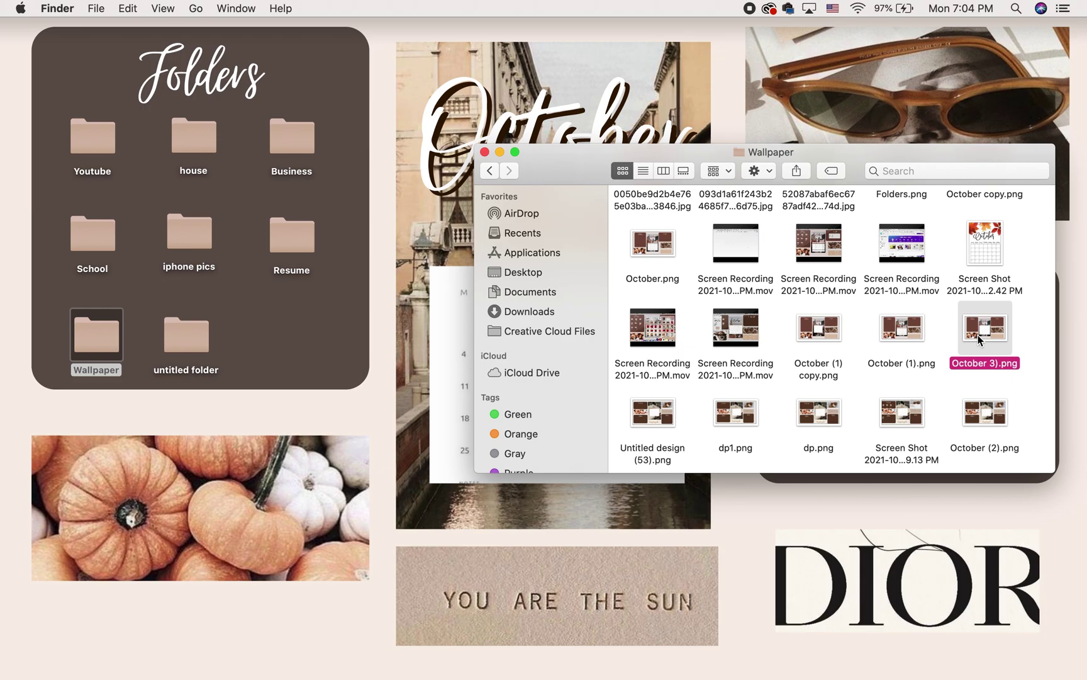
- Switch to Google Chrome and show the Work design in Canva
mouse_move(347, 674)
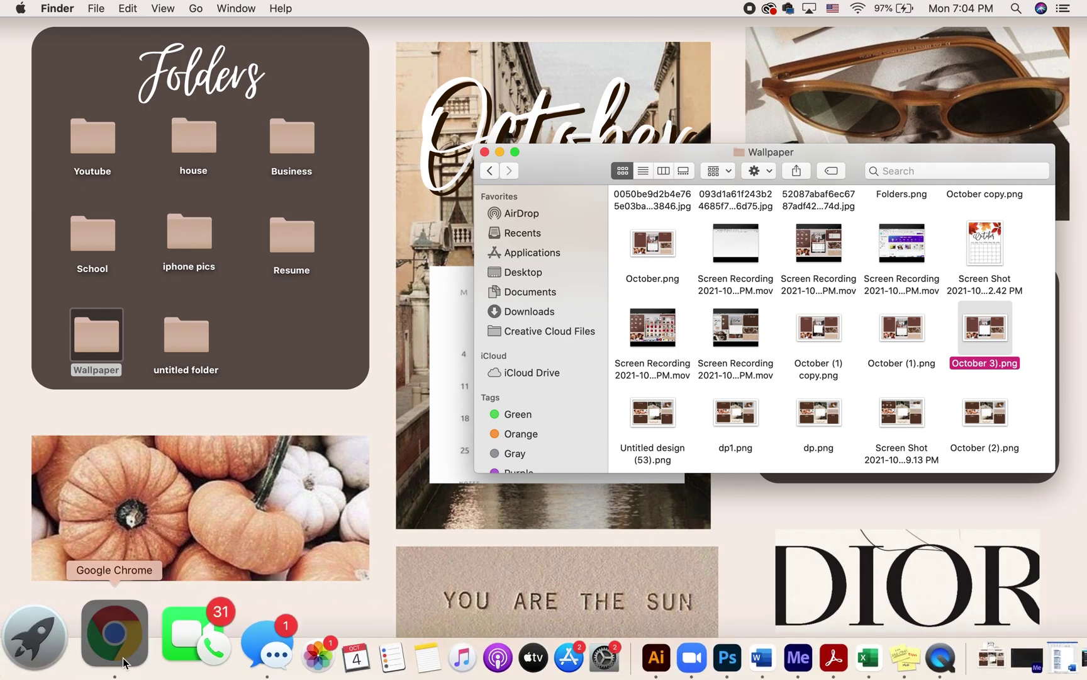
click(123, 658)
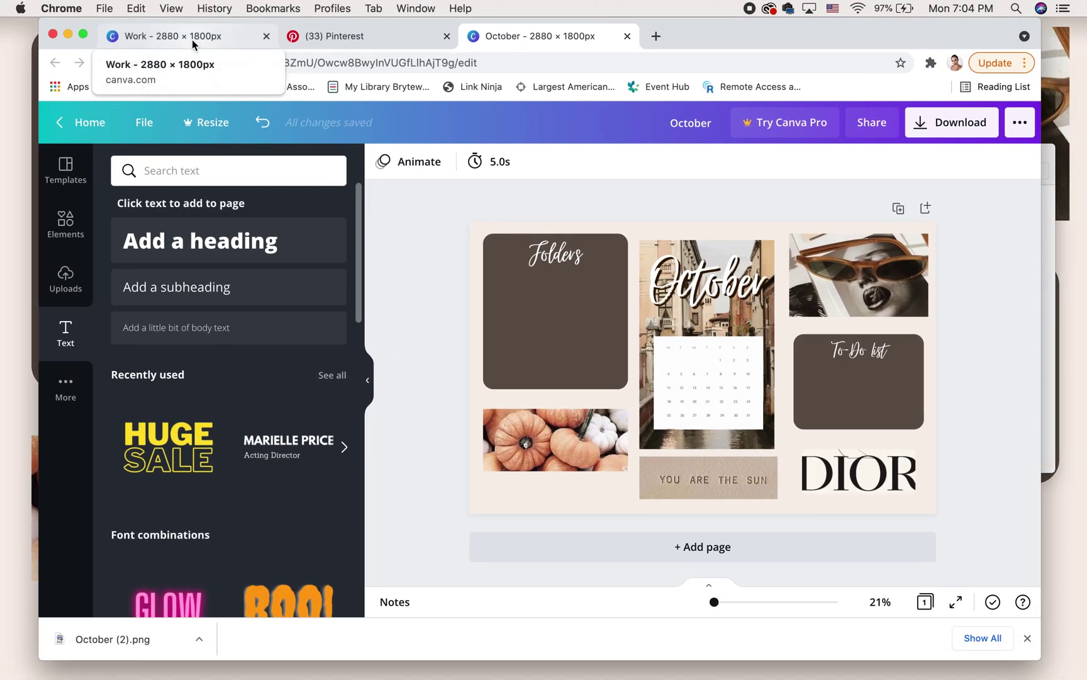
click(193, 44)
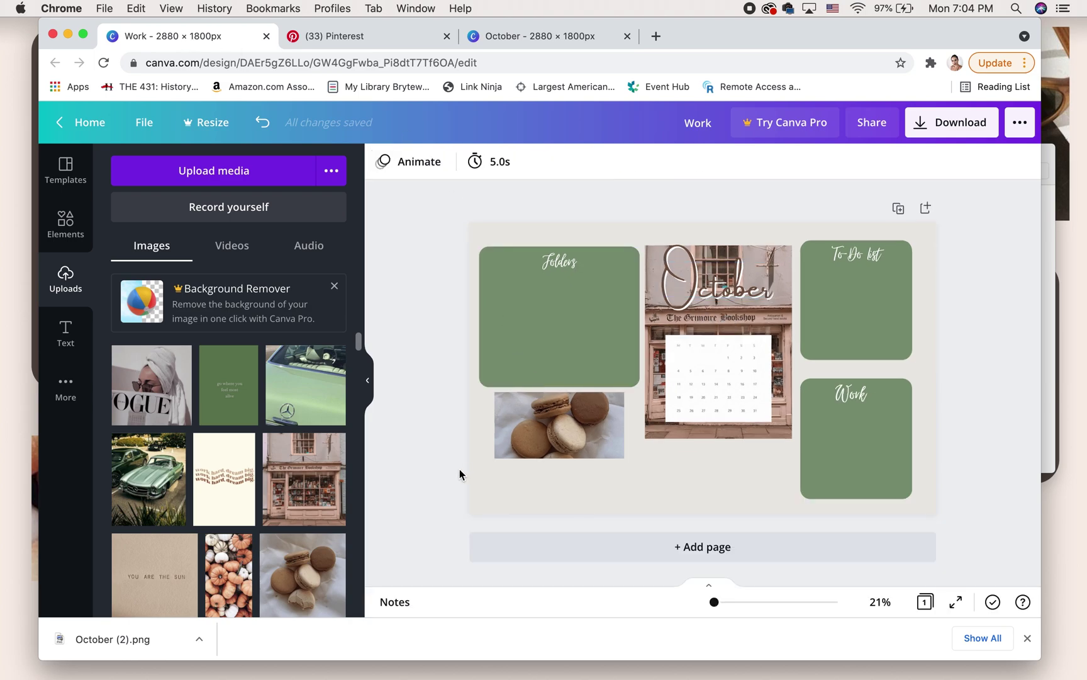